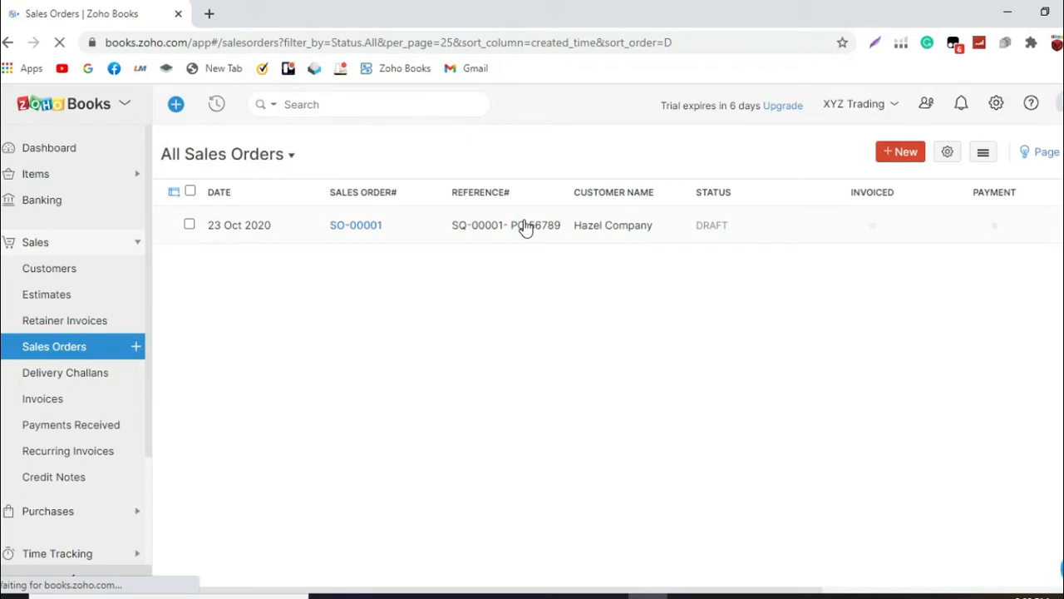
# Step: Open the Hazel Company sales order and review its comments, history and linked invoices
pyautogui.click(524, 223)
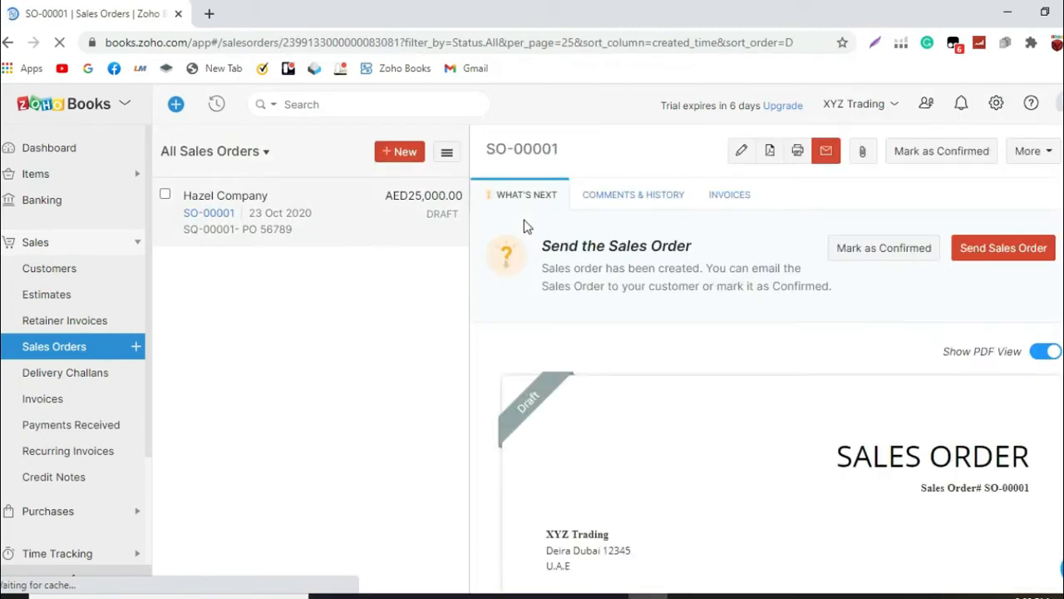
pyautogui.click(632, 197)
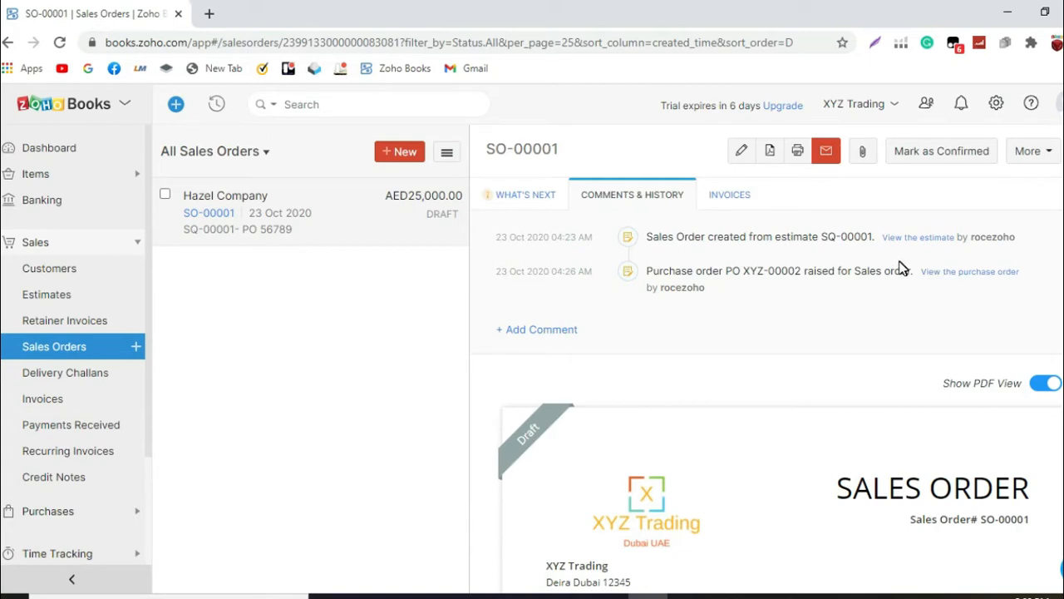
pyautogui.scroll(-5, 898, 271)
pyautogui.scroll(5, 895, 279)
pyautogui.click(740, 200)
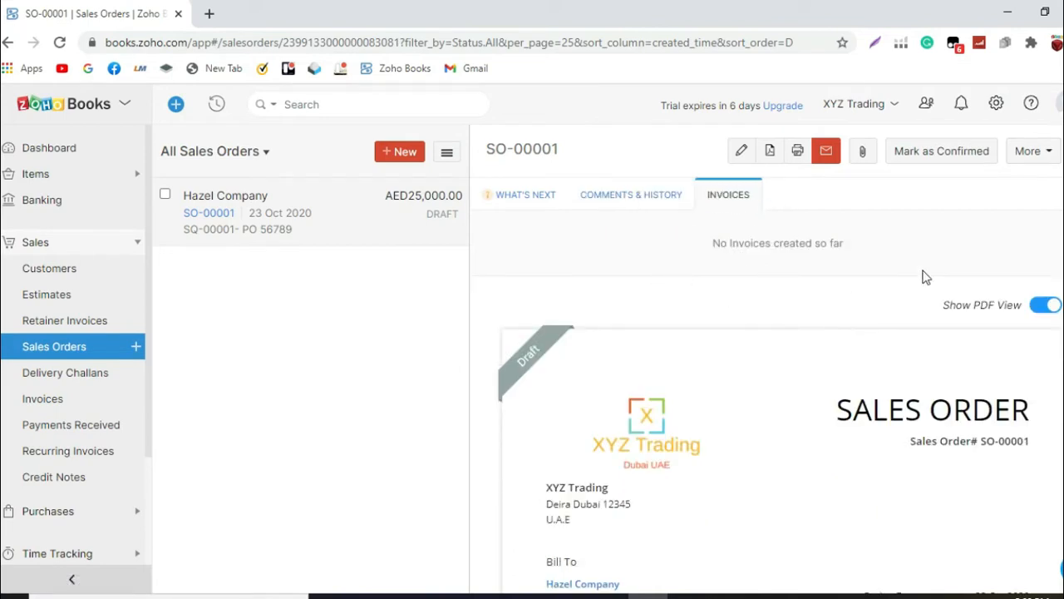
pyautogui.click(625, 203)
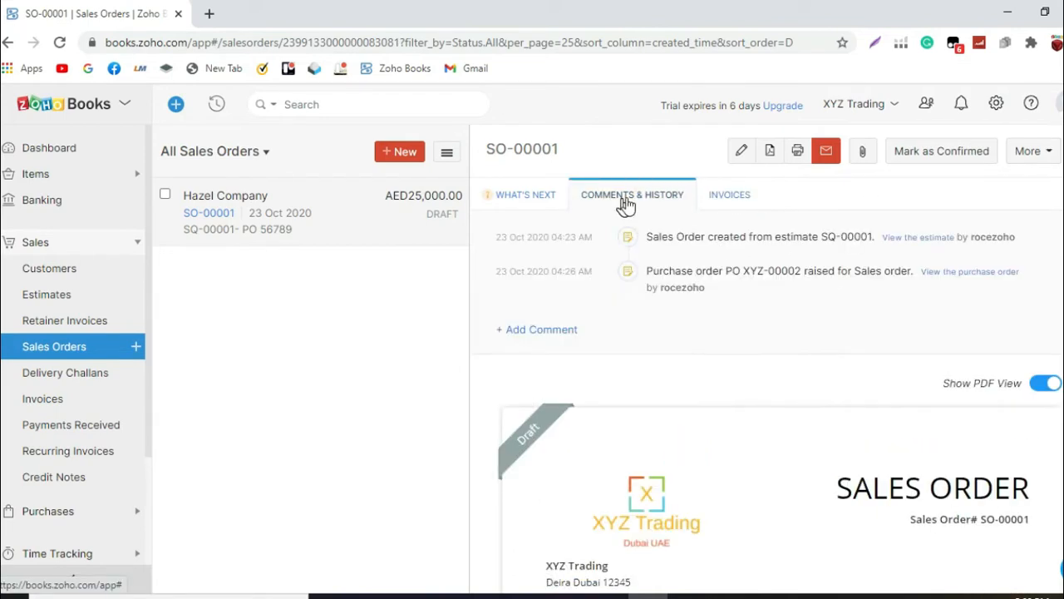
# Step: Check the further actions available for the Hazel Company sales order and view its item table
pyautogui.click(1047, 157)
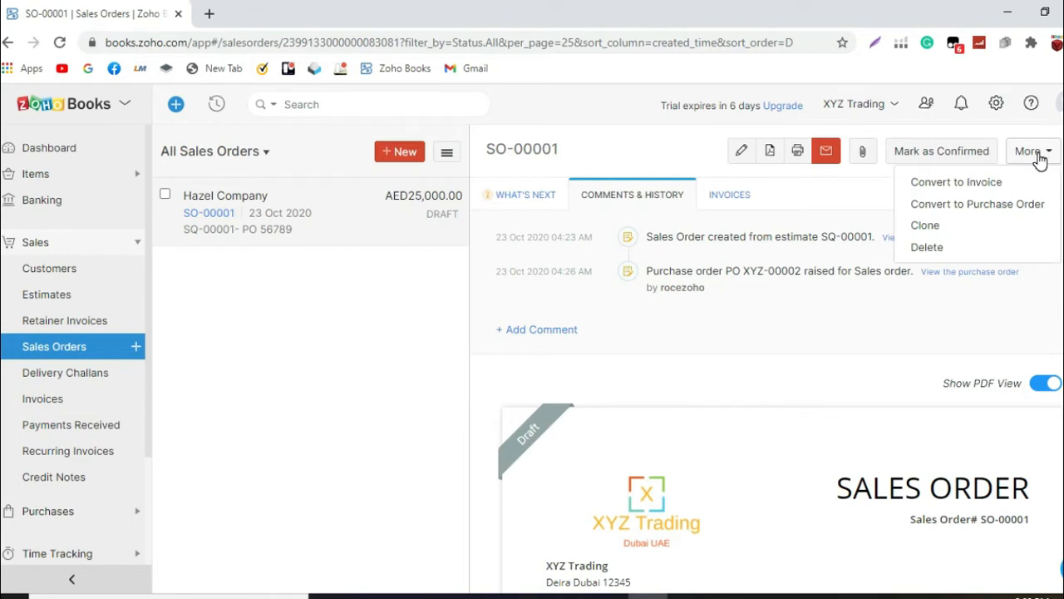
pyautogui.click(700, 322)
pyautogui.scroll(-5, 703, 324)
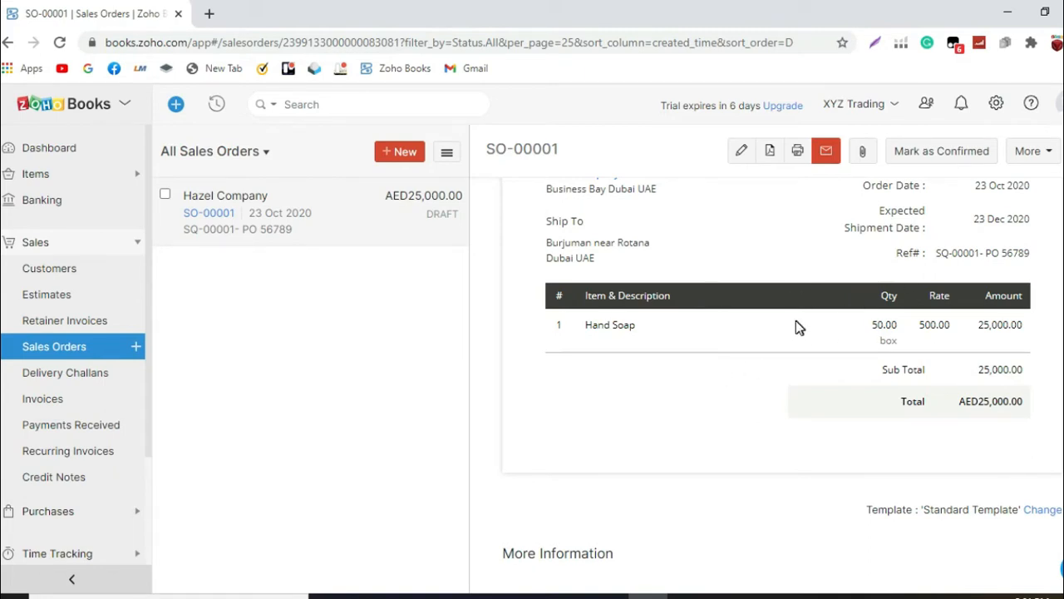
# Step: Open Zoho Books in a second browser tab and display the Milo Trading bill dated 23 Oct 2020
pyautogui.click(207, 14)
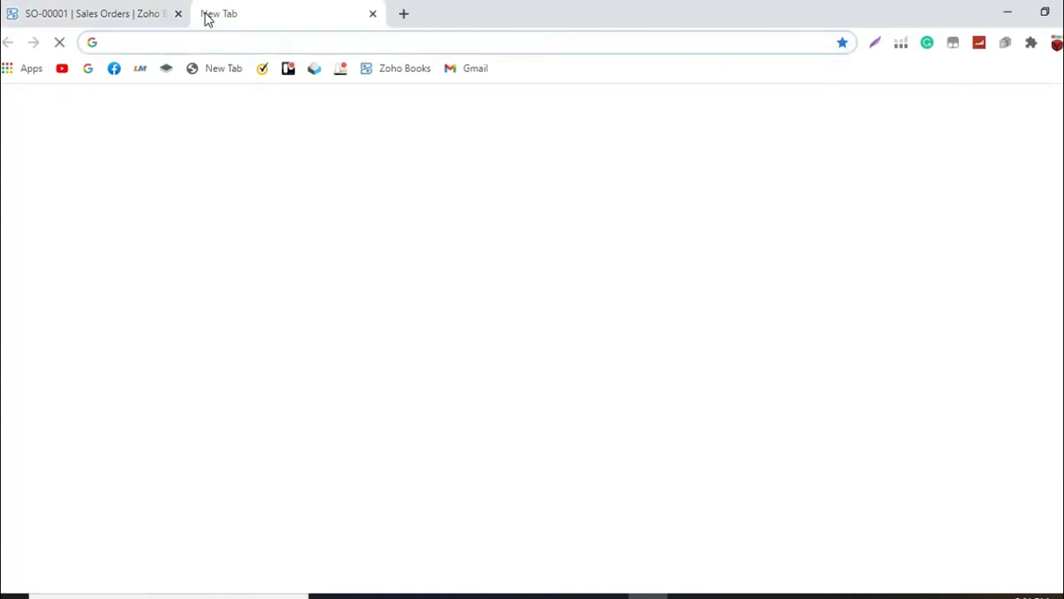
pyautogui.click(406, 71)
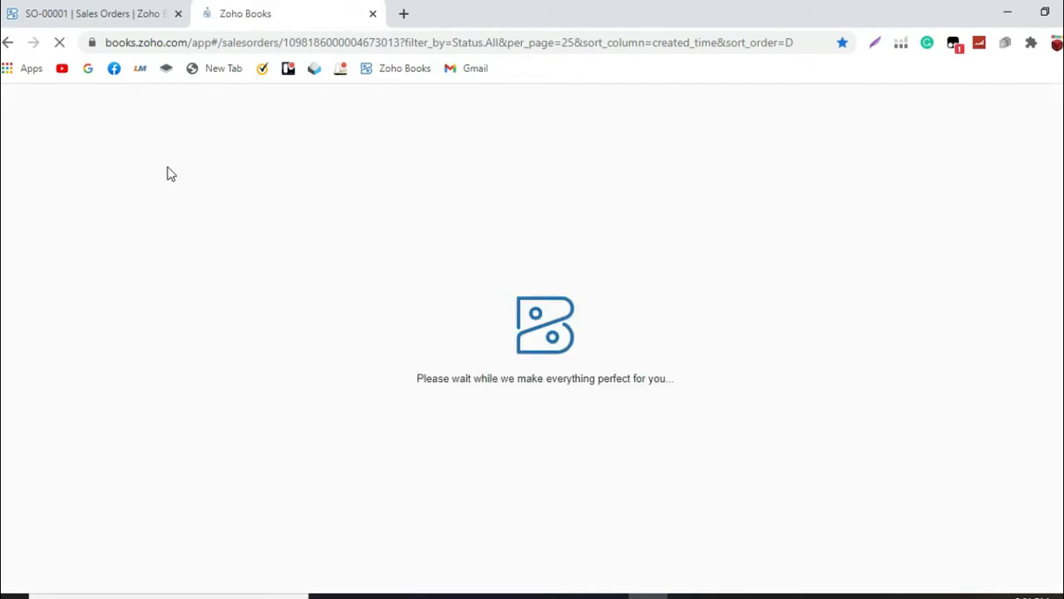
pyautogui.click(569, 227)
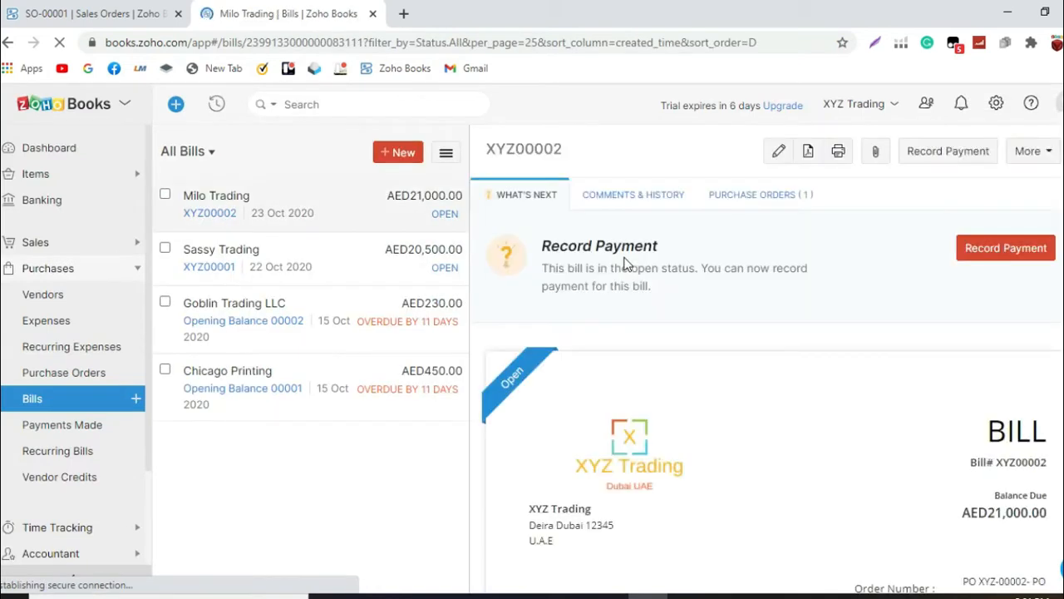
pyautogui.scroll(-1, 627, 265)
pyautogui.scroll(-1, 624, 261)
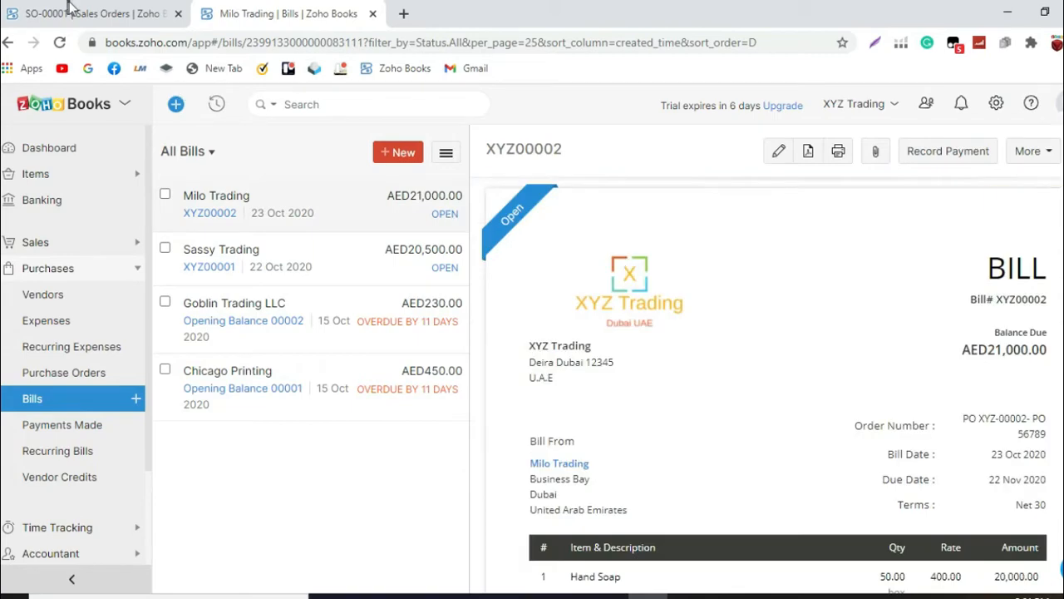
# Step: Compare the sales order's customer and reference details with the Milo Trading bill's order details and line items
pyautogui.click(70, 9)
pyautogui.scroll(3, 595, 287)
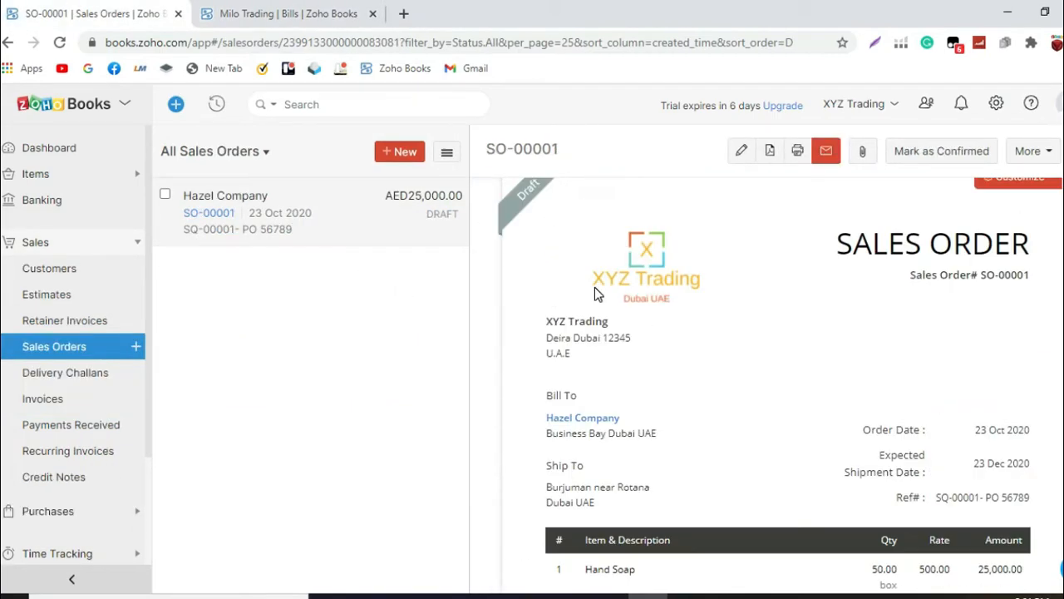
pyautogui.scroll(-1, 595, 287)
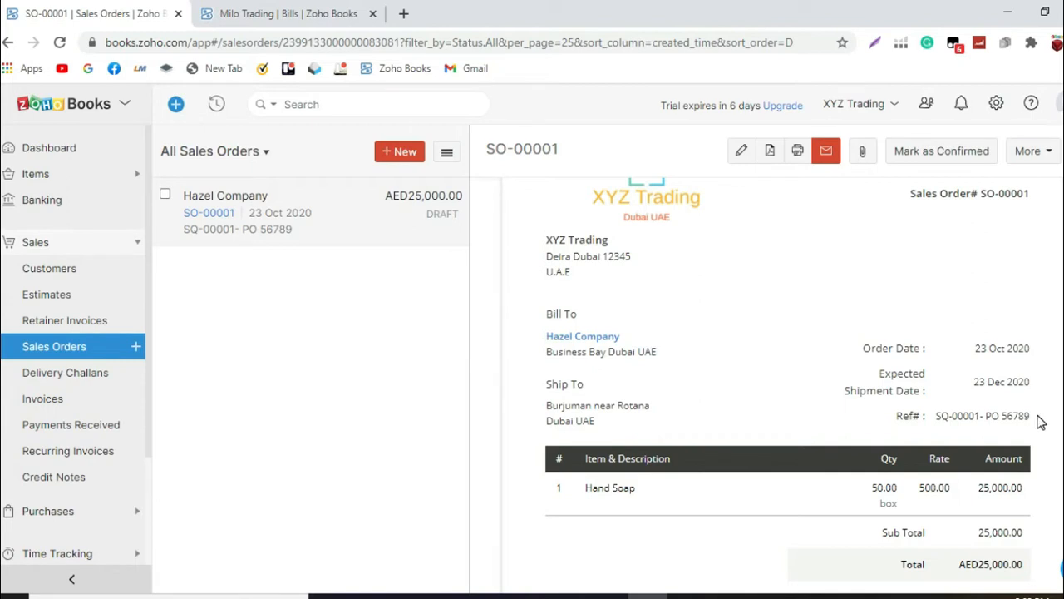
pyautogui.click(318, 21)
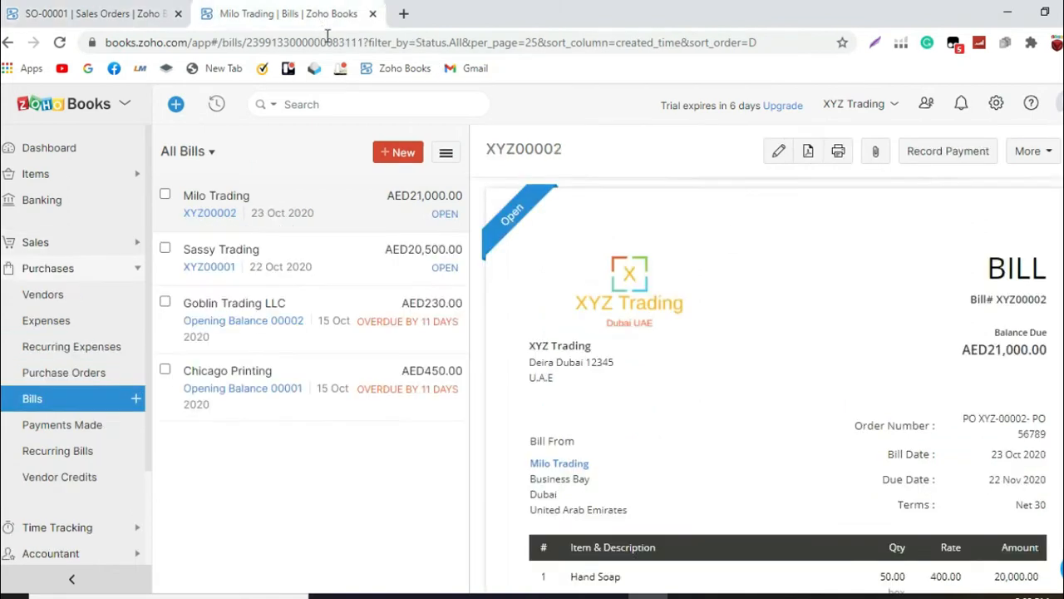
pyautogui.scroll(-1, 690, 330)
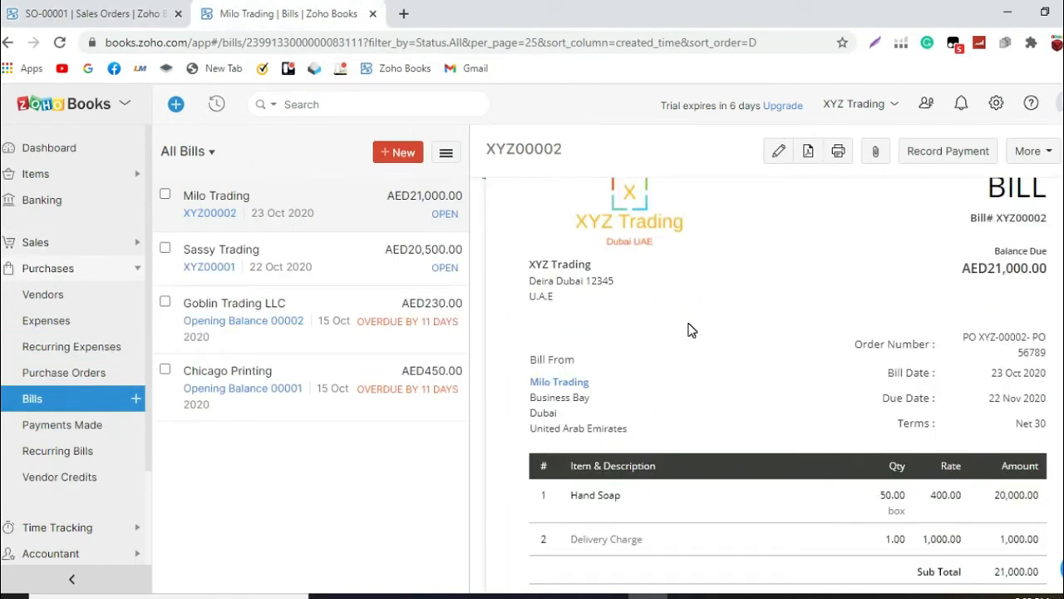
pyautogui.scroll(-1, 690, 330)
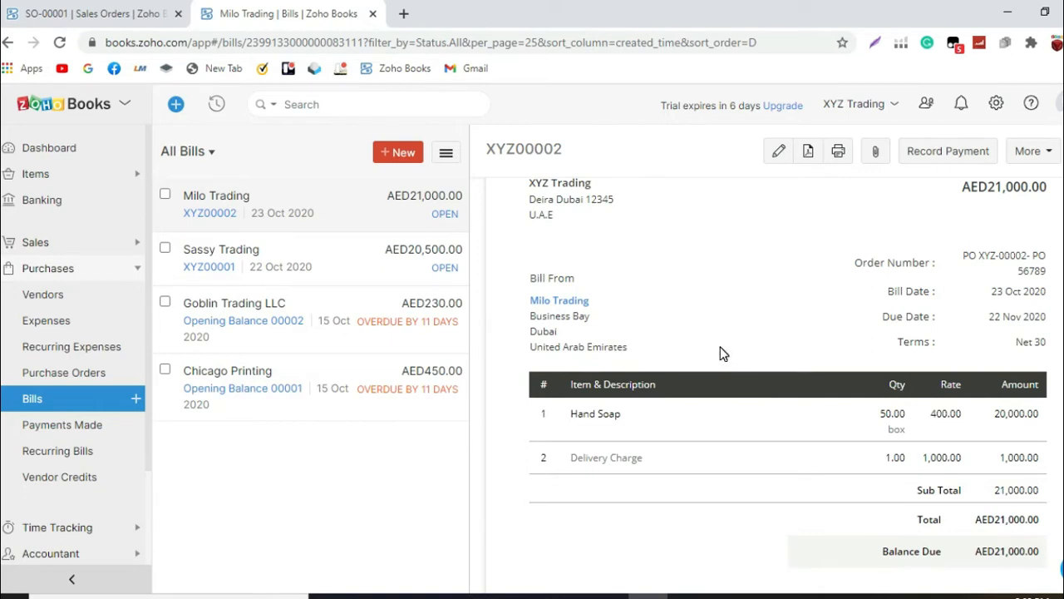
pyautogui.scroll(-1, 720, 346)
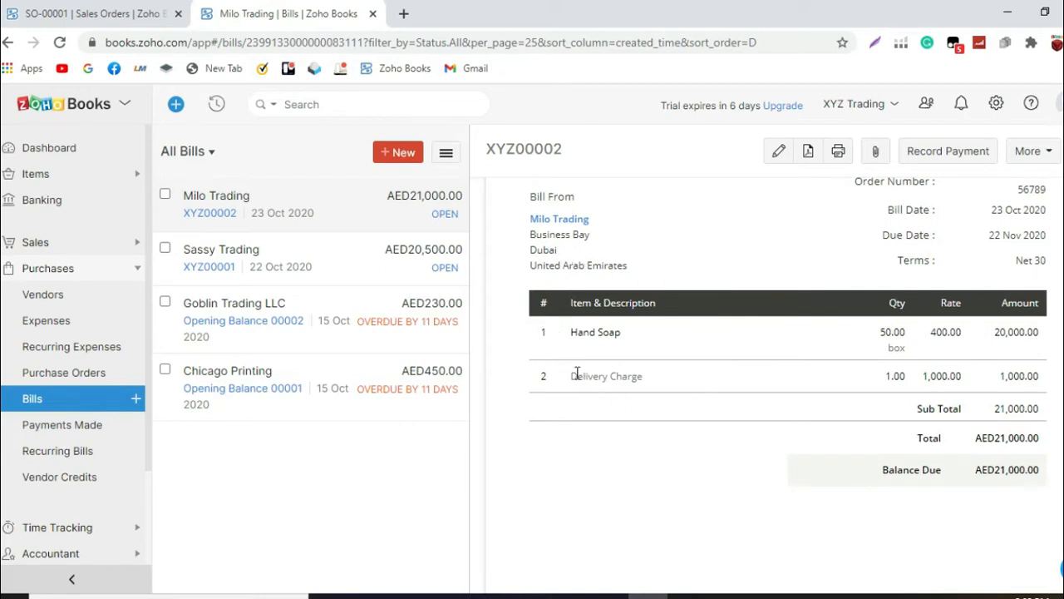
# Step: Compare the Hand Soap line on the sales order with the Hand Soap and Delivery Charge lines on the bill
pyautogui.click(113, 13)
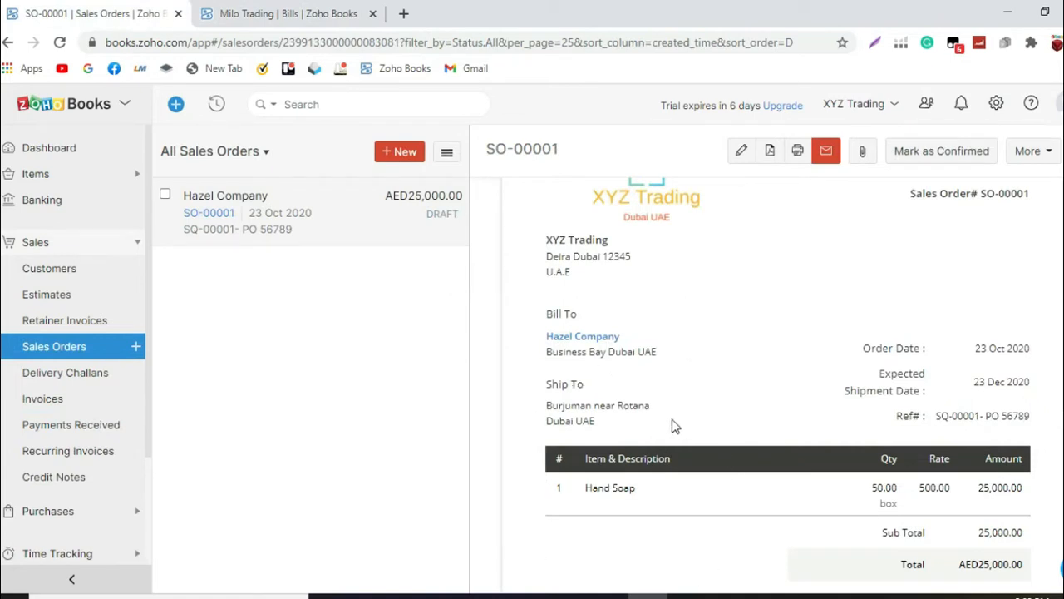
pyautogui.click(301, 16)
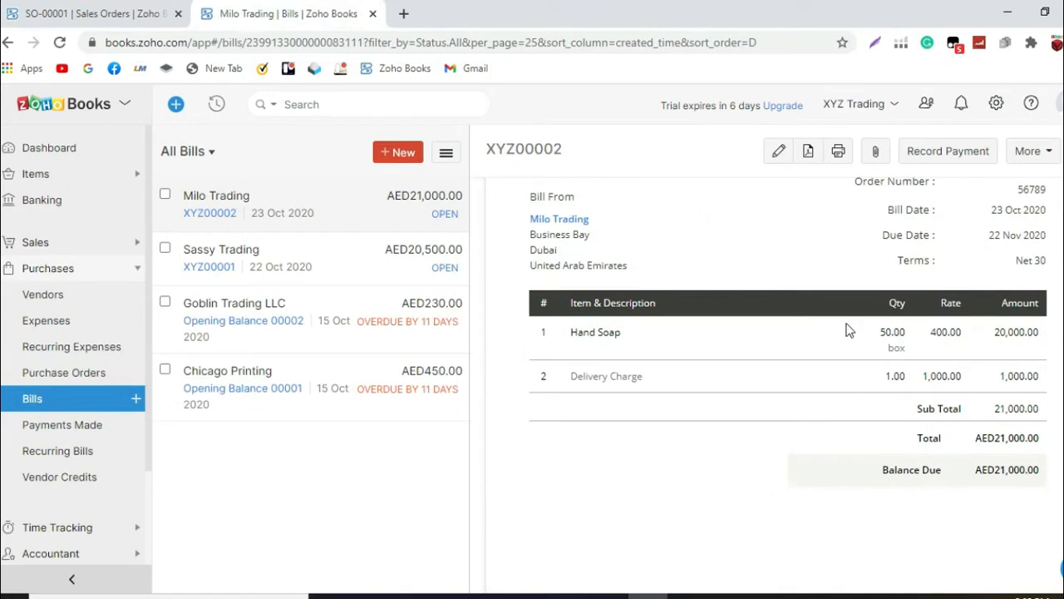
pyautogui.click(70, 15)
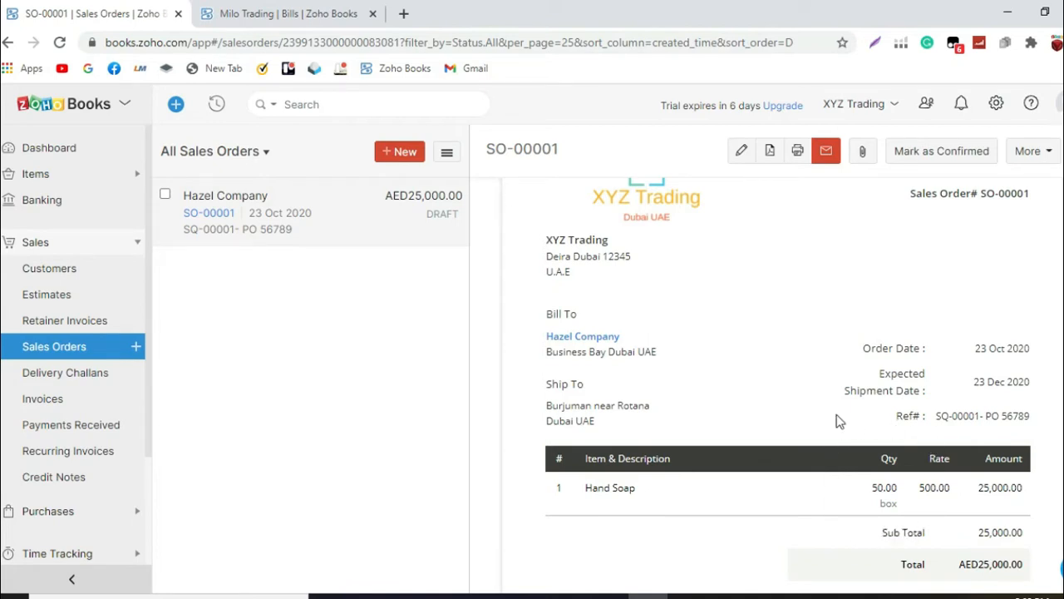
pyautogui.click(251, 15)
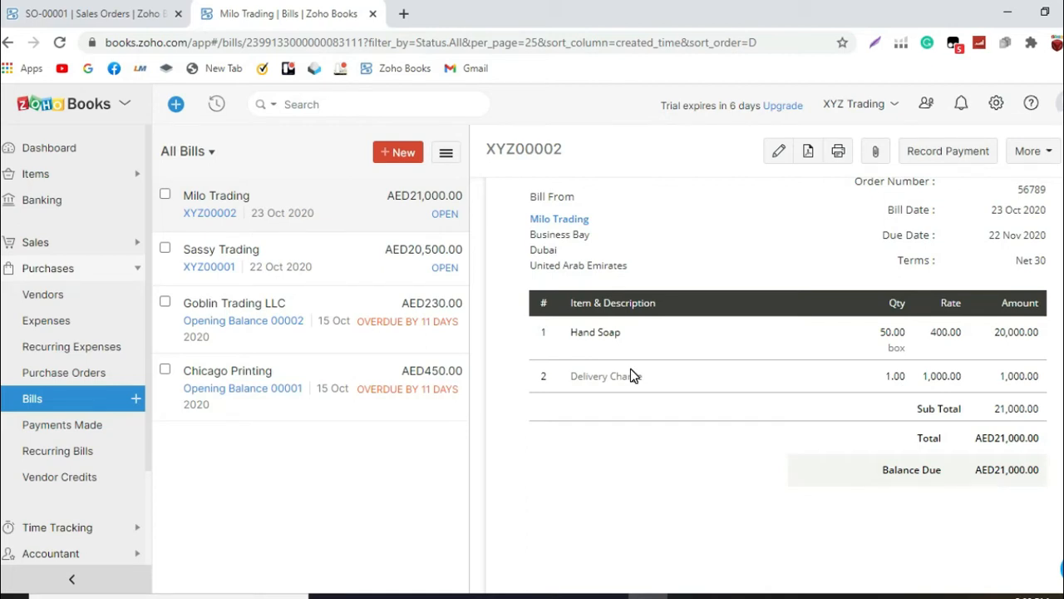
pyautogui.click(67, 15)
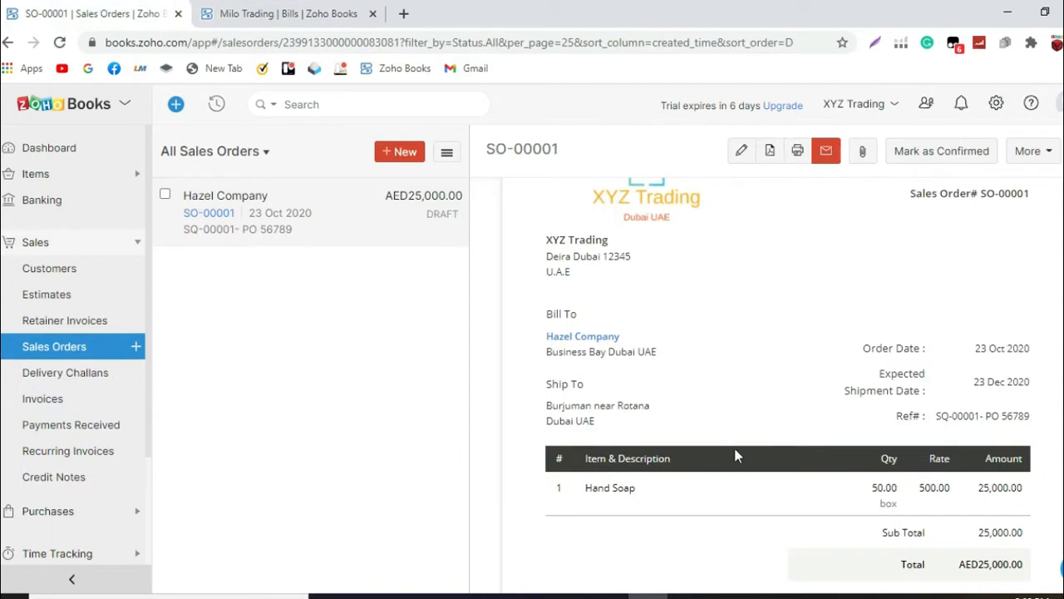
# Step: Examine the Milo Trading bill's quantities, rates, delivery charge and totals
pyautogui.click(304, 20)
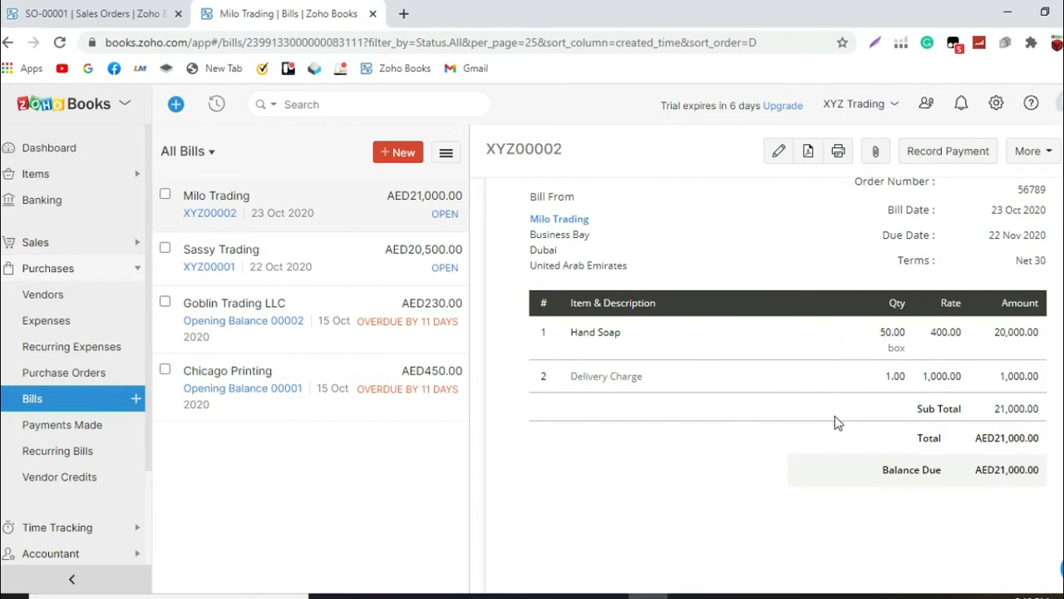
pyautogui.scroll(1, 883, 420)
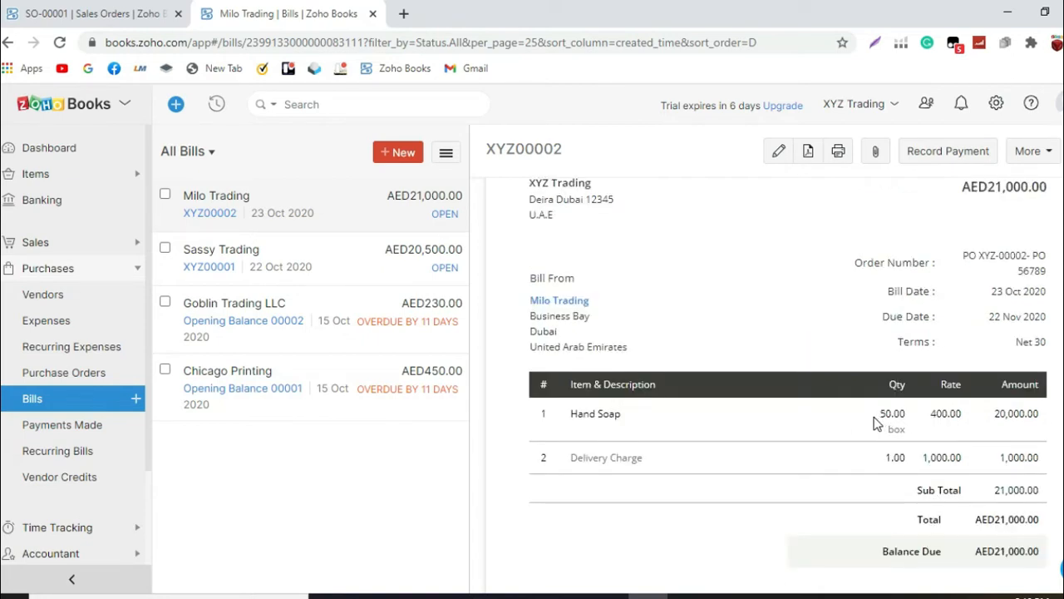
pyautogui.scroll(-1, 873, 423)
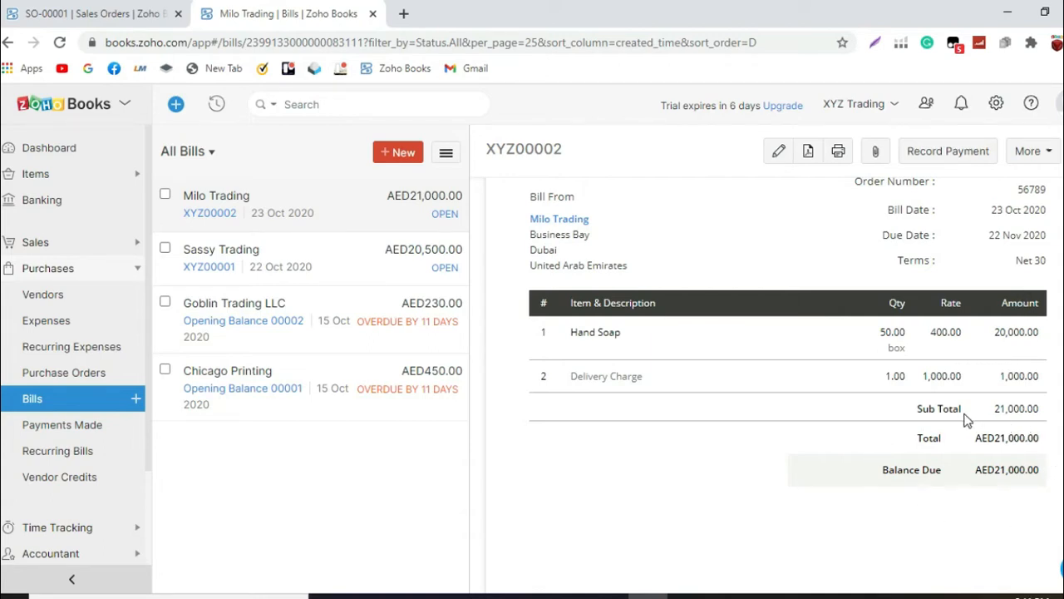
pyautogui.scroll(4, 885, 428)
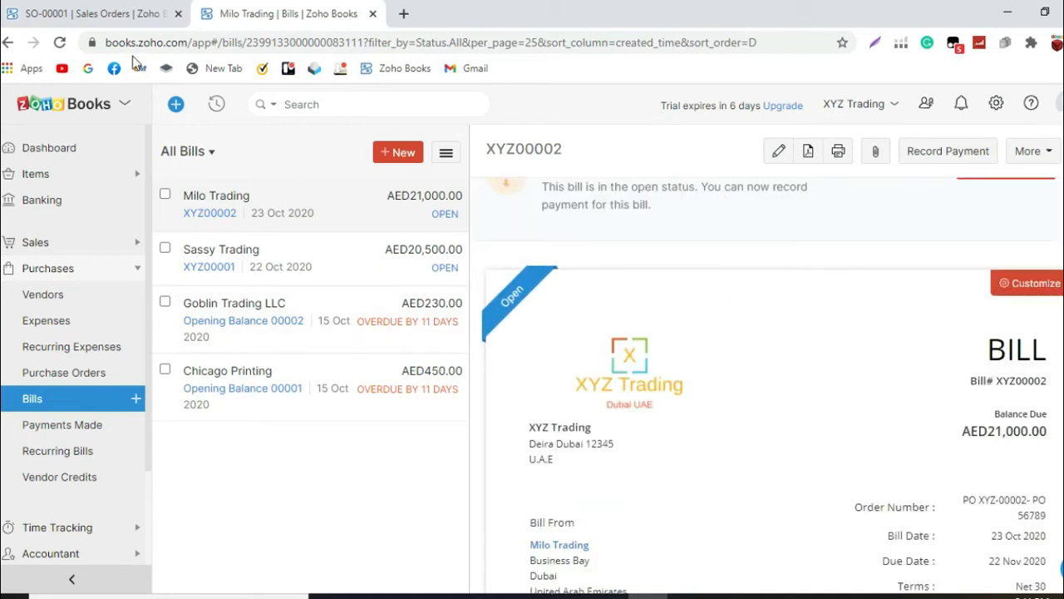
# Step: Open the Hazel Company sales order for editing, inspect its terms, line item and shipping charges, and leave without saving
pyautogui.click(118, 16)
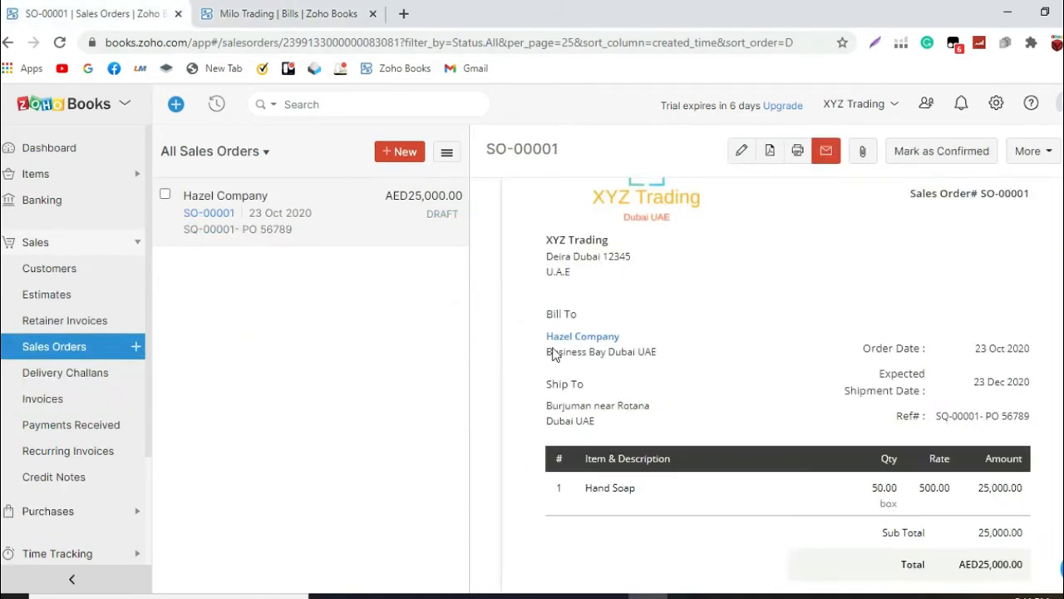
pyautogui.click(741, 152)
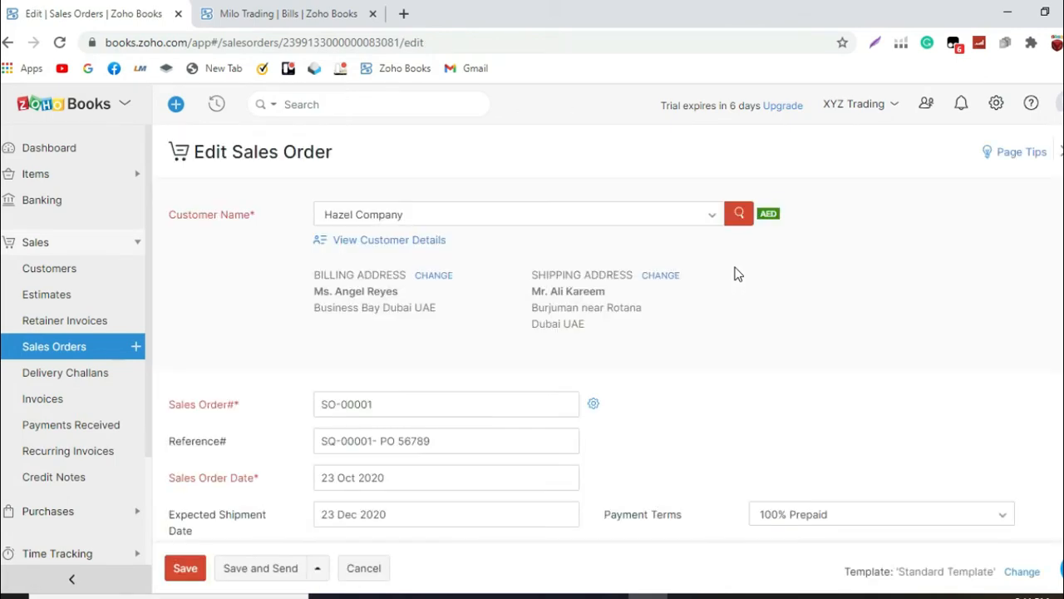
pyautogui.scroll(-7, 735, 283)
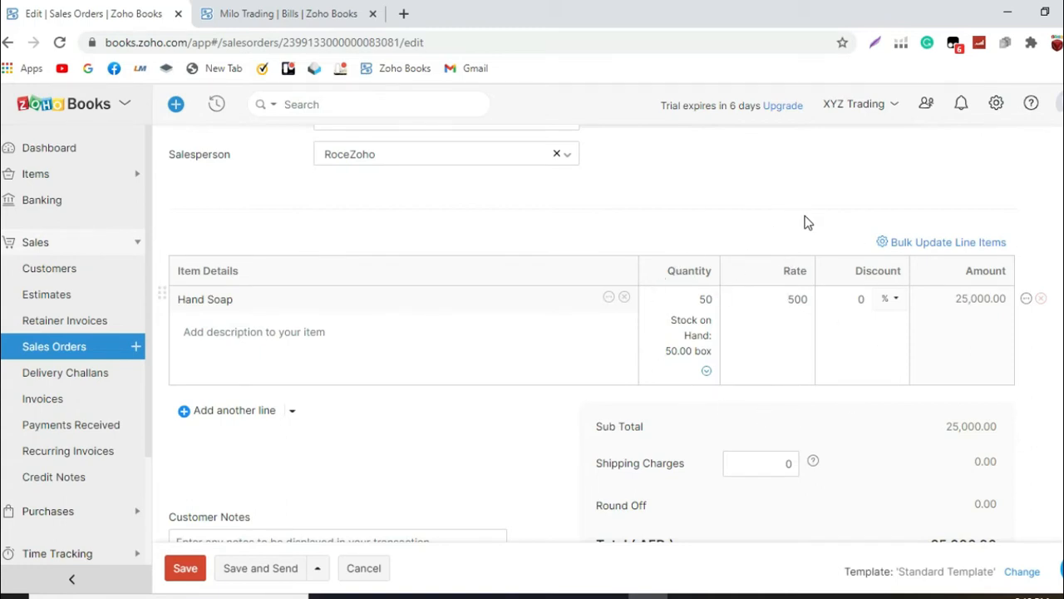
pyautogui.scroll(-1, 805, 228)
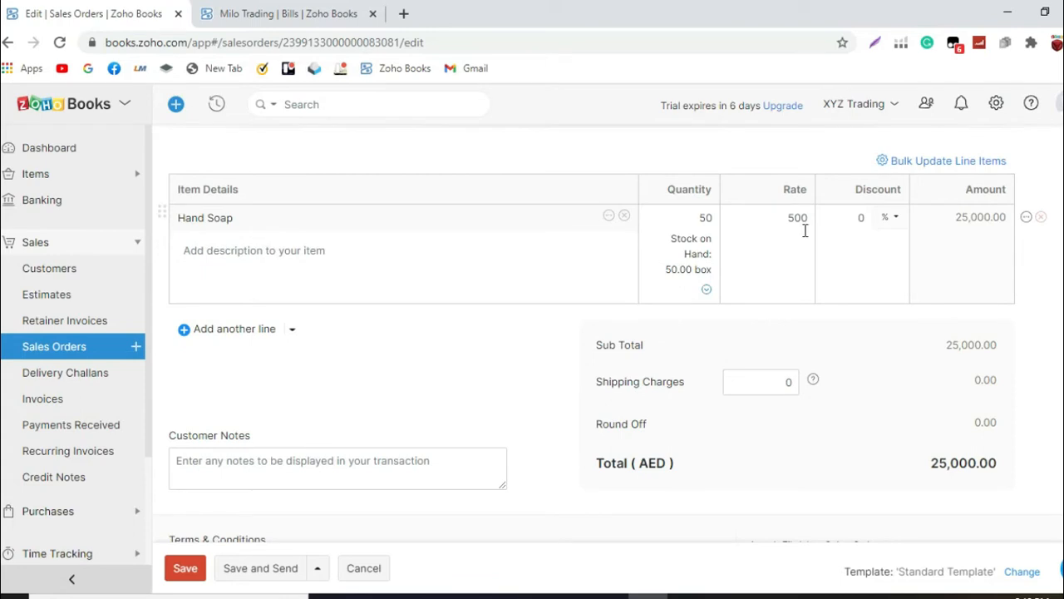
pyautogui.scroll(2, 804, 237)
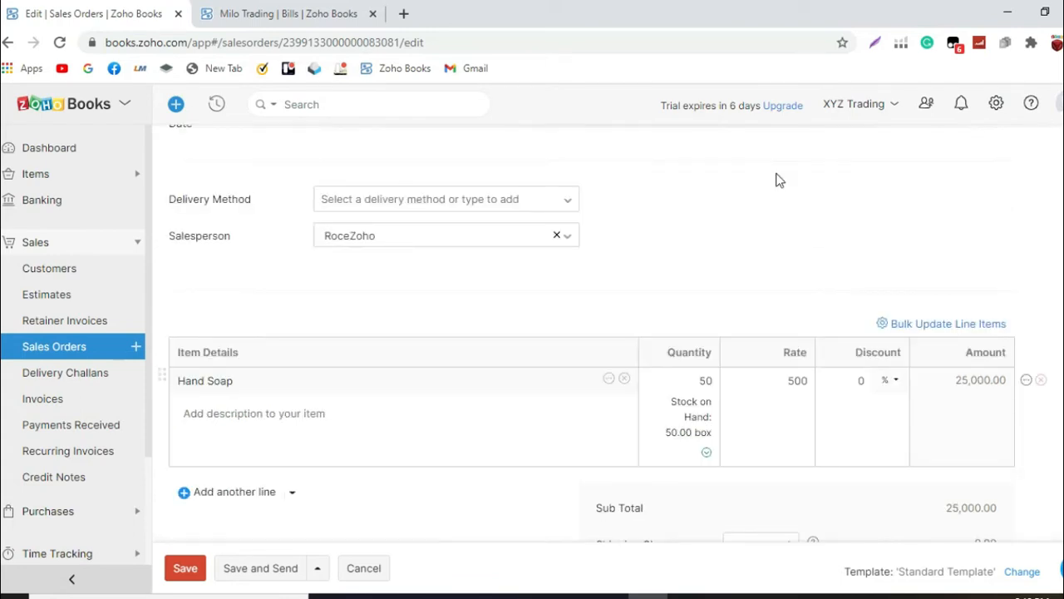
pyautogui.scroll(5, 509, 353)
pyautogui.scroll(-4, 511, 347)
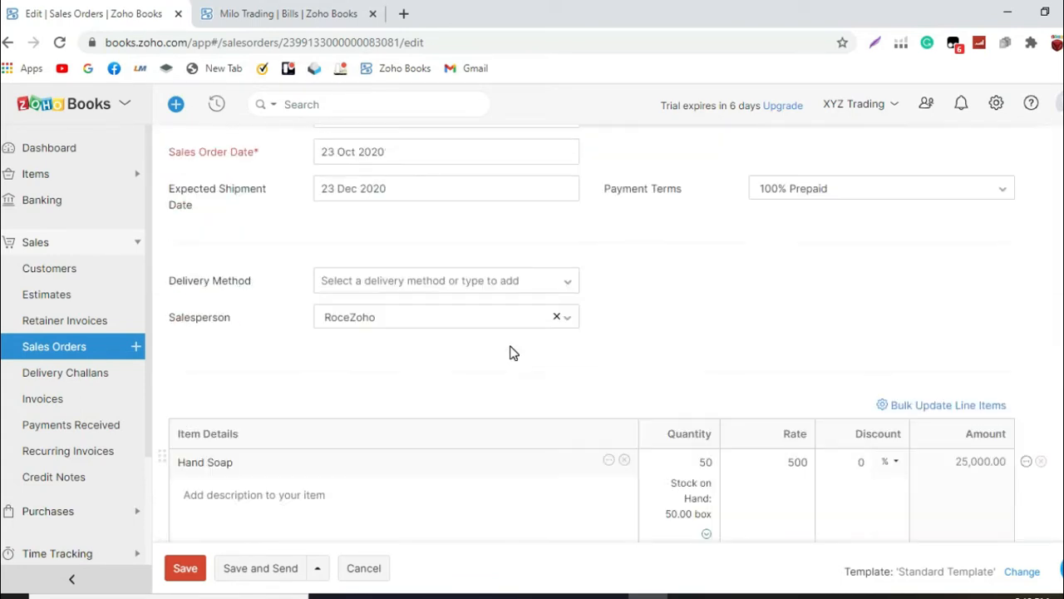
pyautogui.click(370, 578)
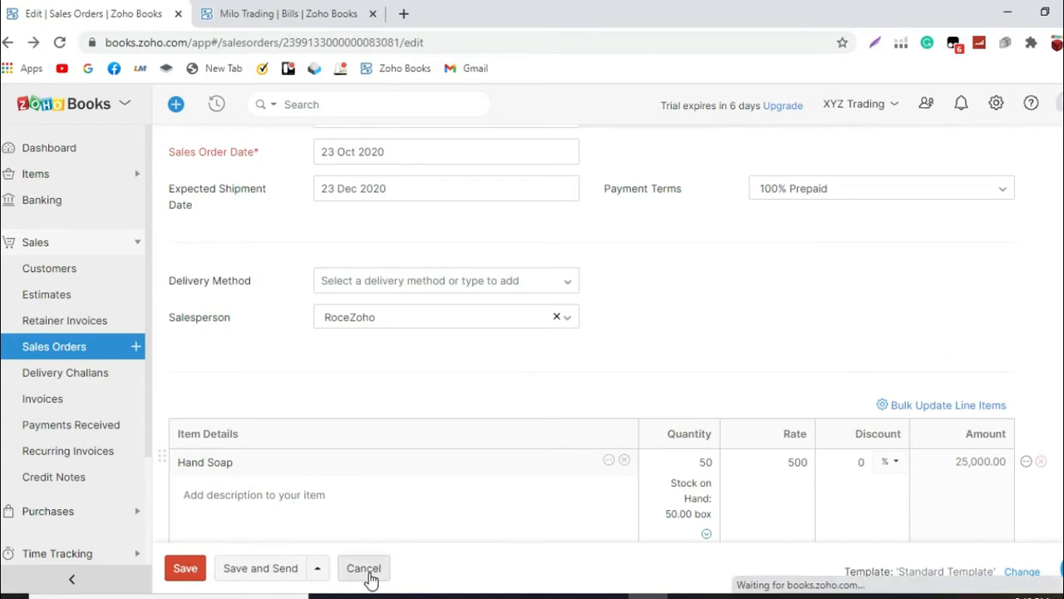
# Step: Open the Milo Trading bill for editing, inspect the accounts and rates of its Hand Soap and Delivery Charge lines, and leave without saving
pyautogui.click(302, 15)
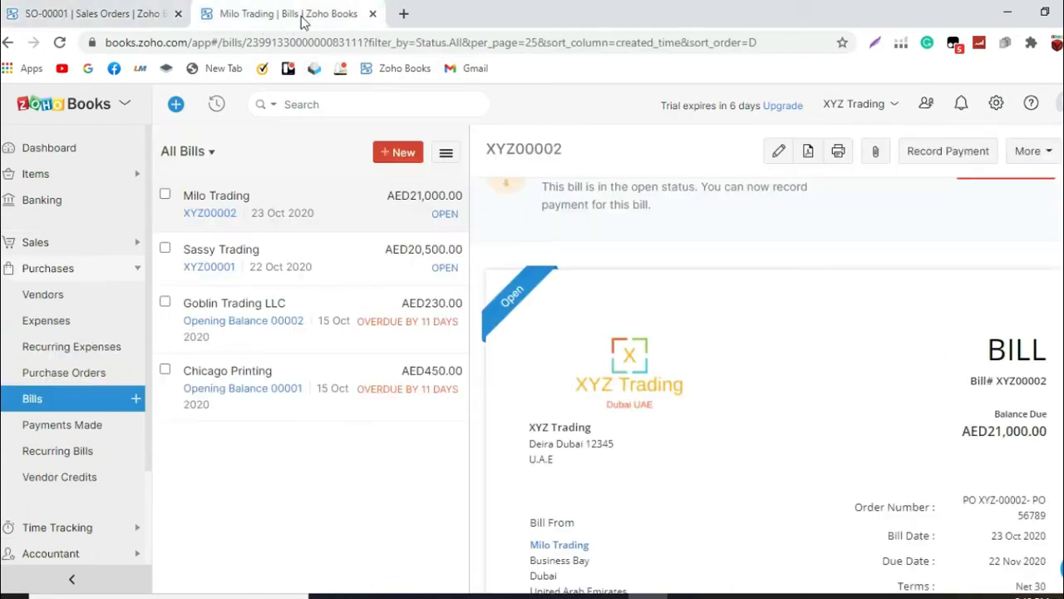
pyautogui.scroll(-3, 743, 309)
pyautogui.scroll(5, 746, 309)
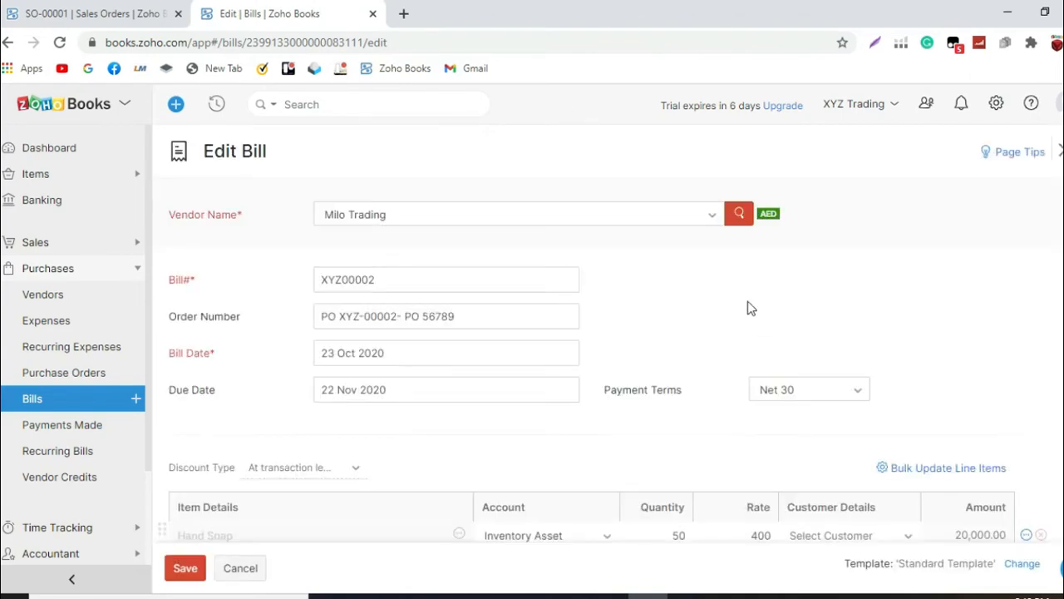
pyautogui.scroll(-4, 740, 295)
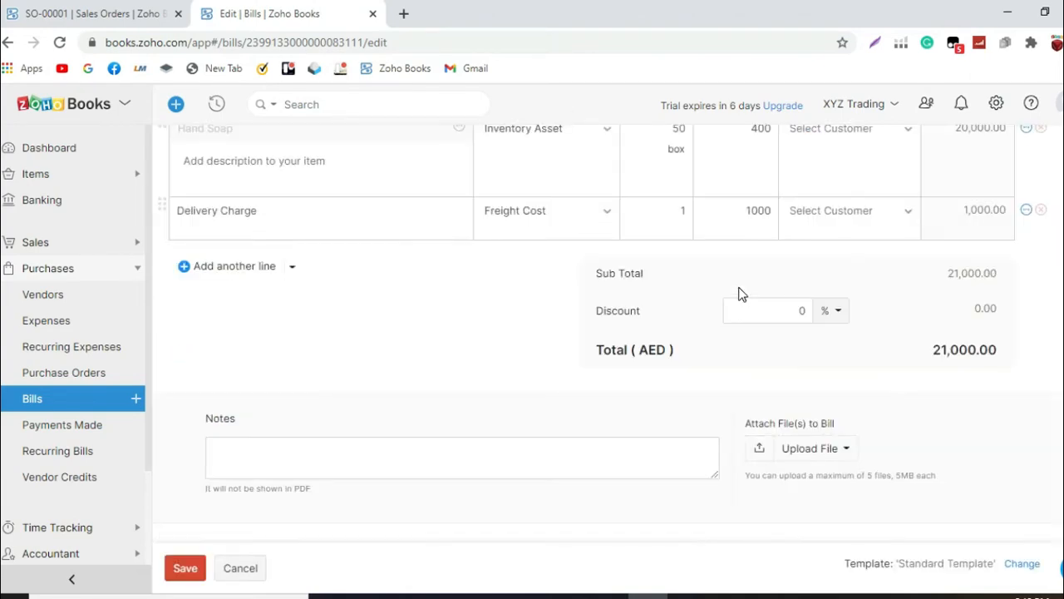
pyautogui.scroll(1, 740, 287)
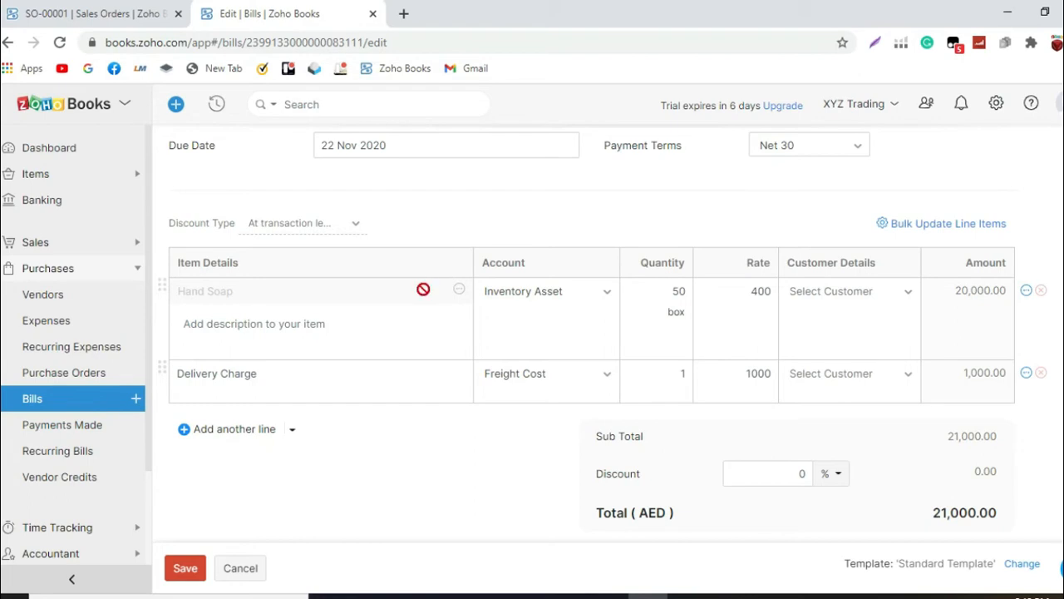
pyautogui.scroll(1, 332, 349)
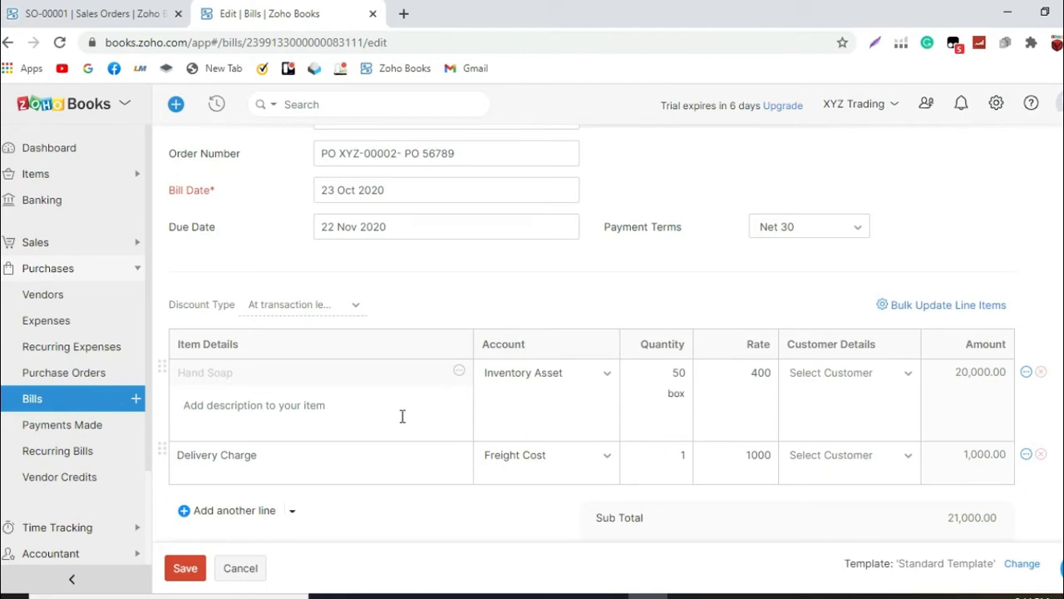
pyautogui.scroll(-2, 281, 460)
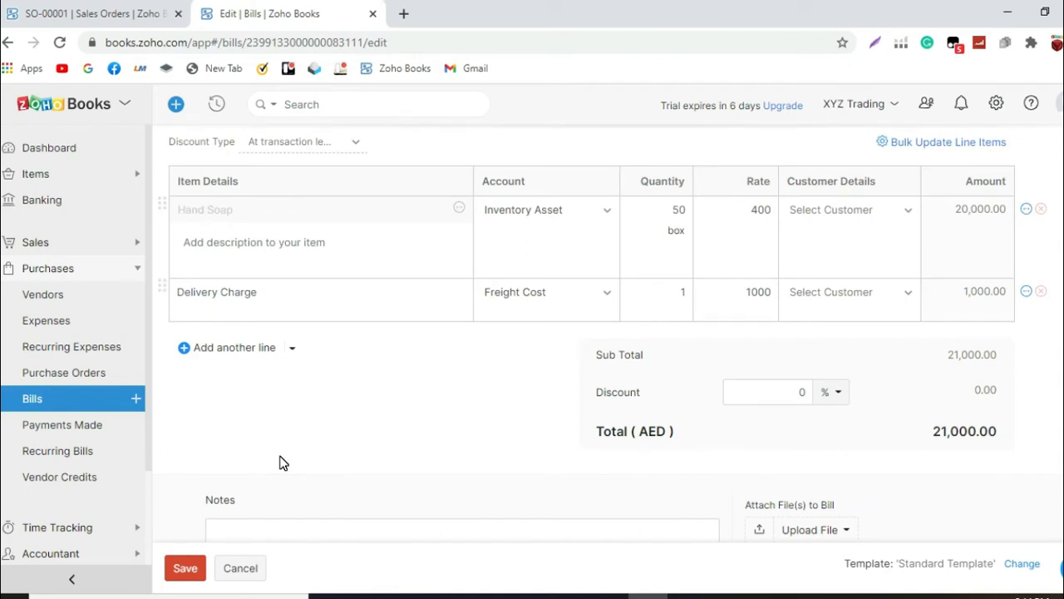
pyautogui.scroll(4, 287, 499)
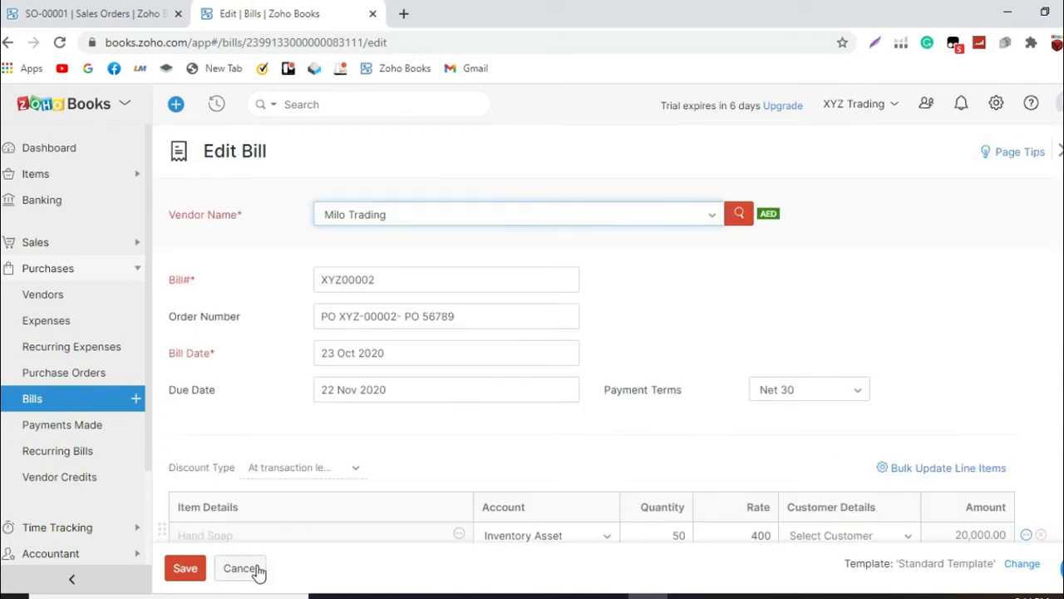
pyautogui.click(241, 569)
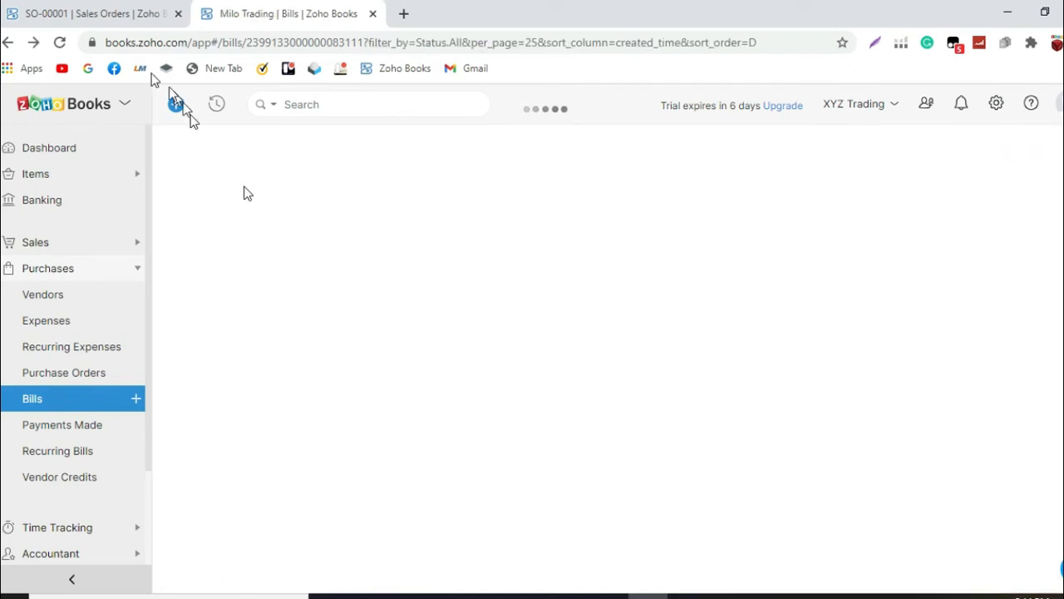
# Step: Convert the Hazel Company sales order to an invoice
pyautogui.click(106, 13)
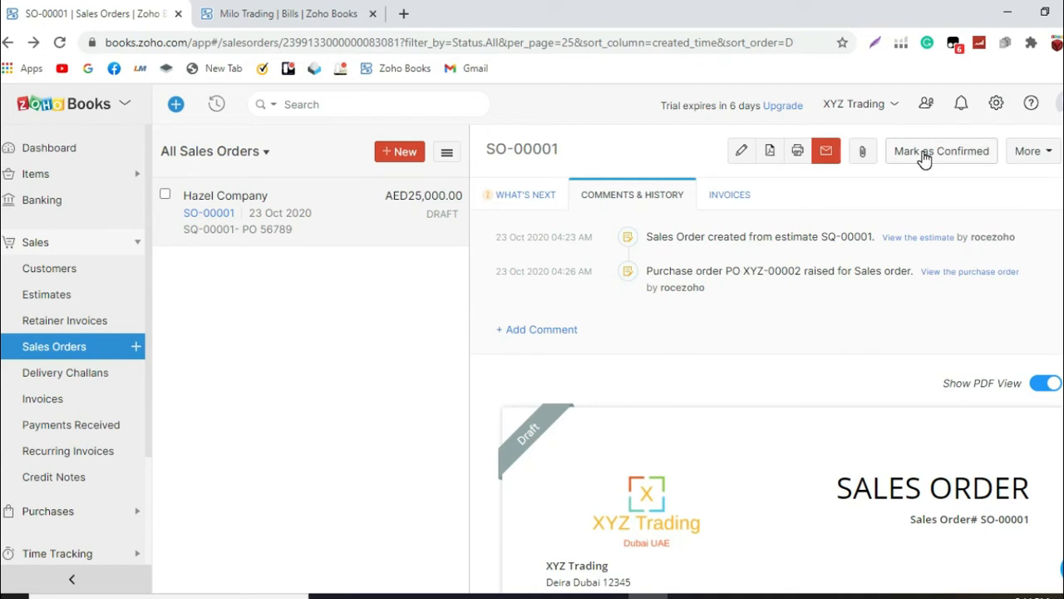
pyautogui.click(1035, 153)
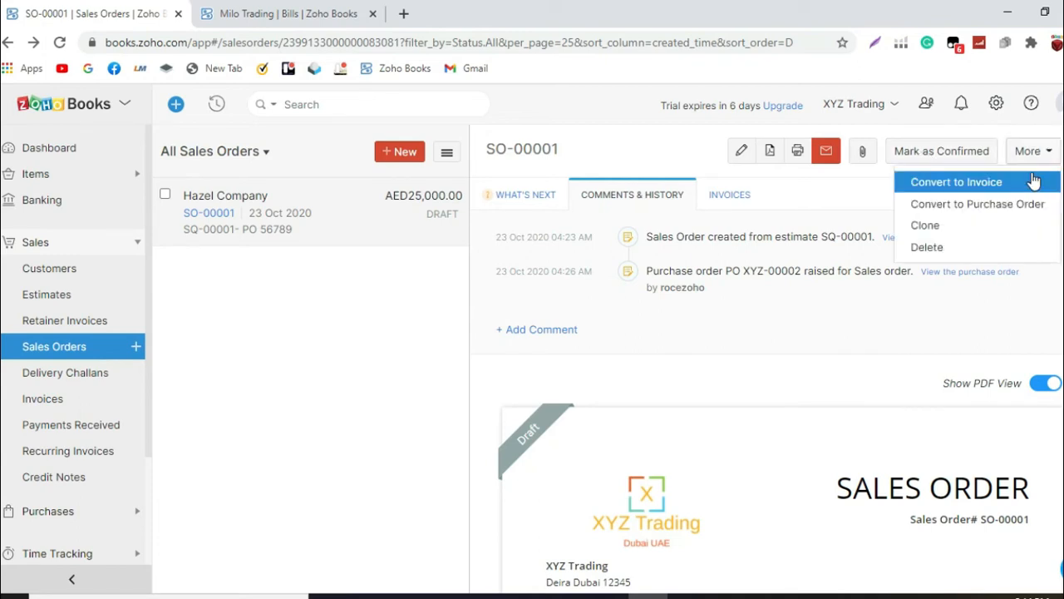
pyautogui.click(1033, 179)
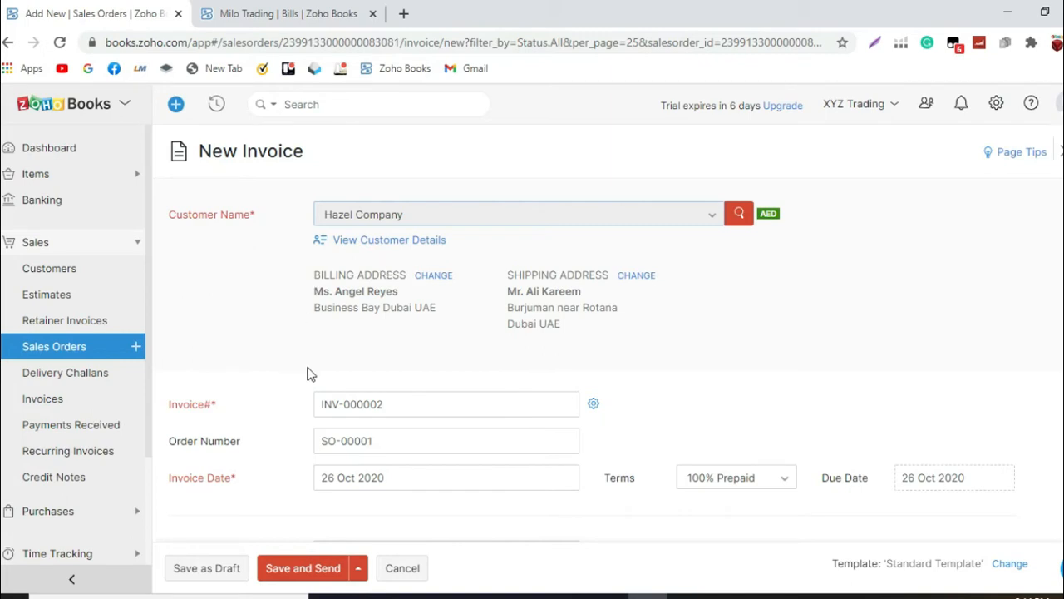
# Step: Append the customer's purchase order number to the invoice's order number and set the payment terms to Net 45
pyautogui.scroll(-1, 445, 338)
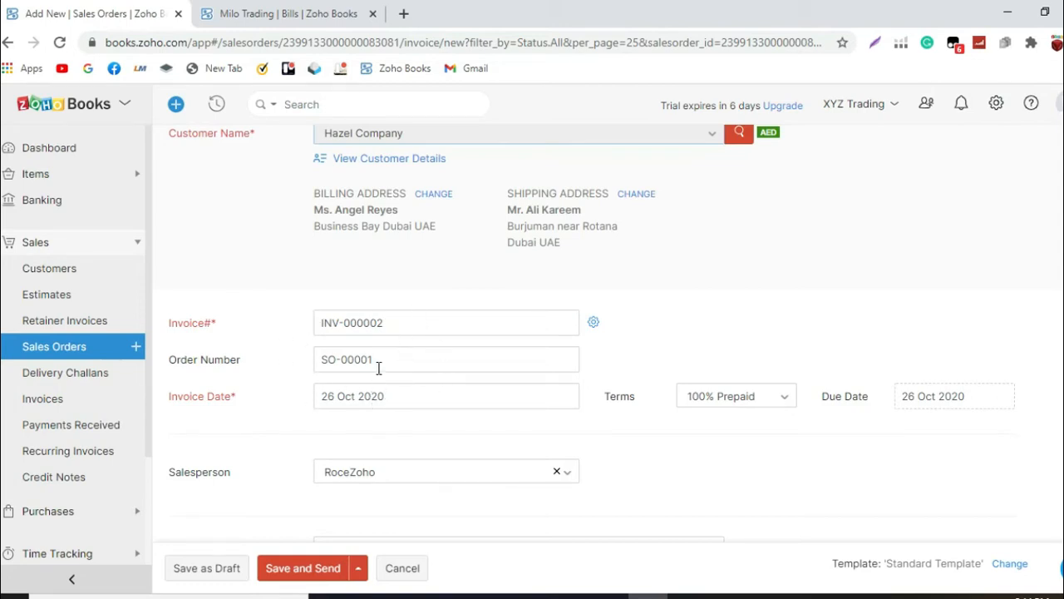
pyautogui.click(408, 341)
pyautogui.write('- PO 56789')
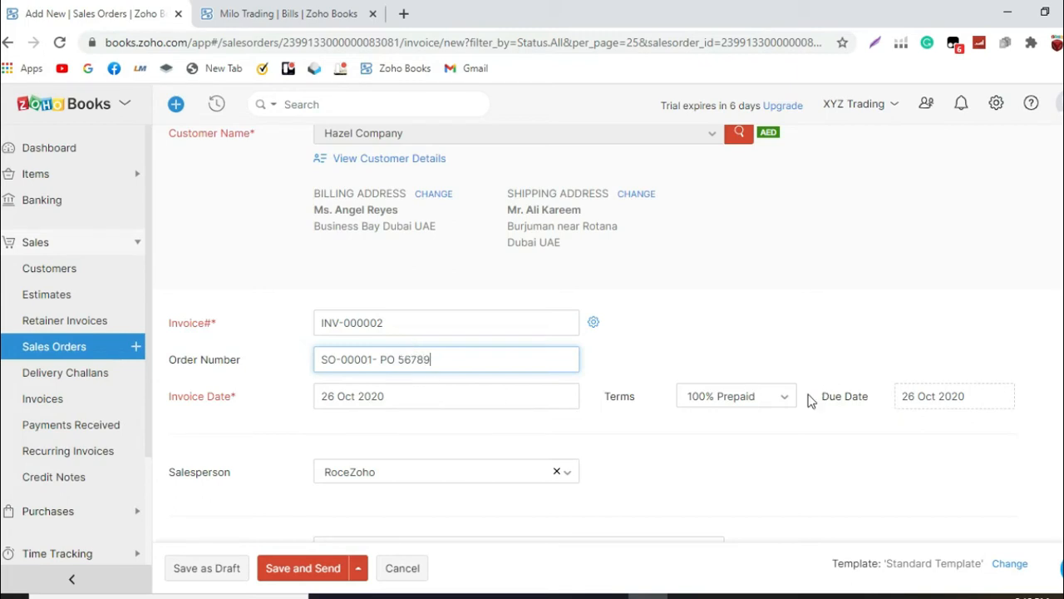
pyautogui.click(785, 403)
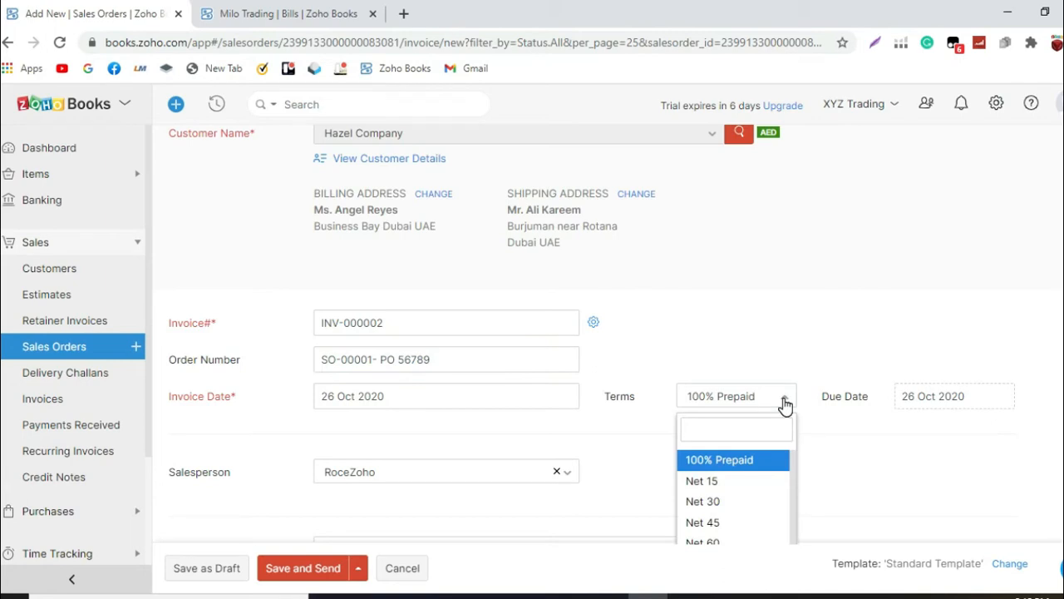
pyautogui.scroll(-1, 785, 405)
pyautogui.click(726, 442)
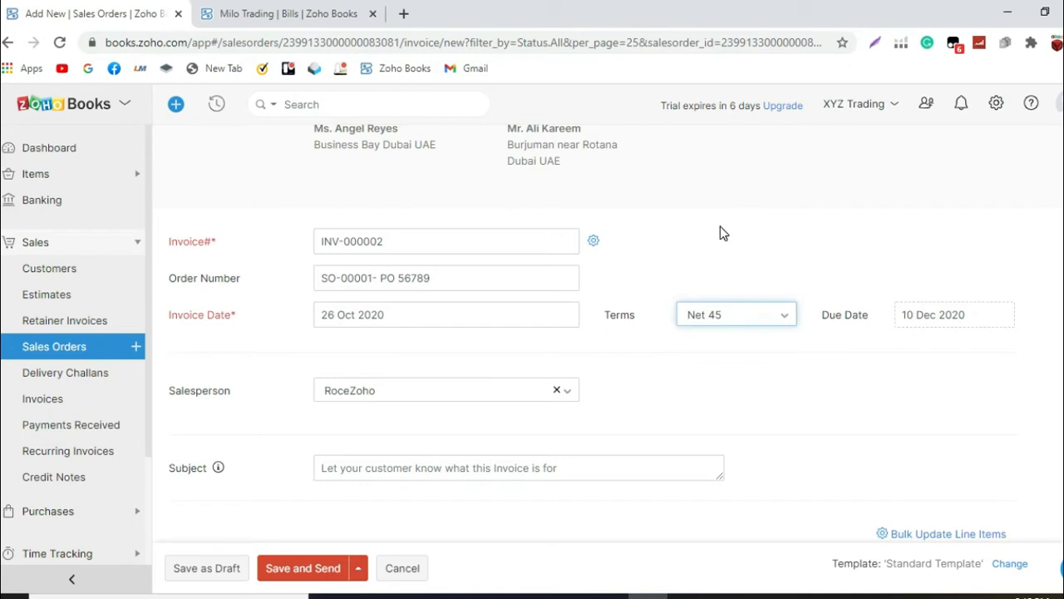
# Step: Review the invoice's line item and totals, and check the Hand Soap line's account in its additional information without changing it
pyautogui.scroll(-3, 717, 232)
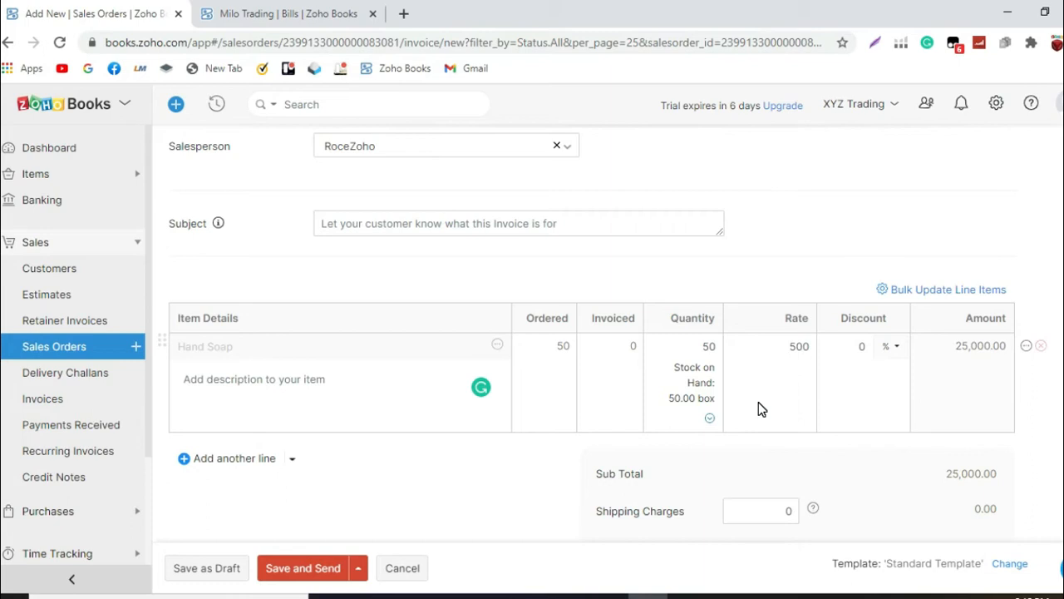
pyautogui.scroll(-2, 758, 402)
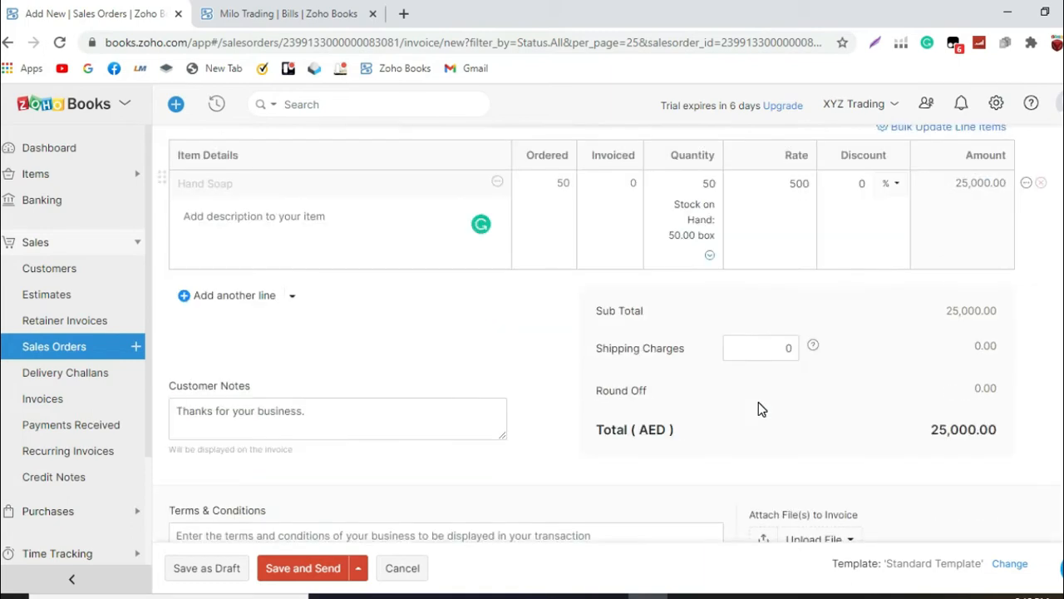
pyautogui.scroll(2, 758, 401)
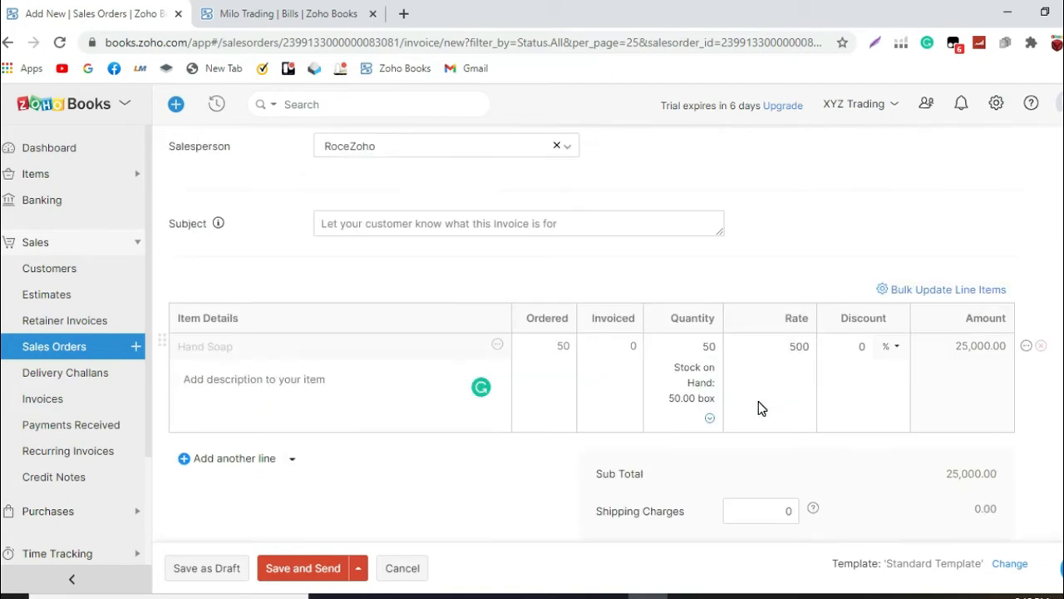
pyautogui.click(1027, 346)
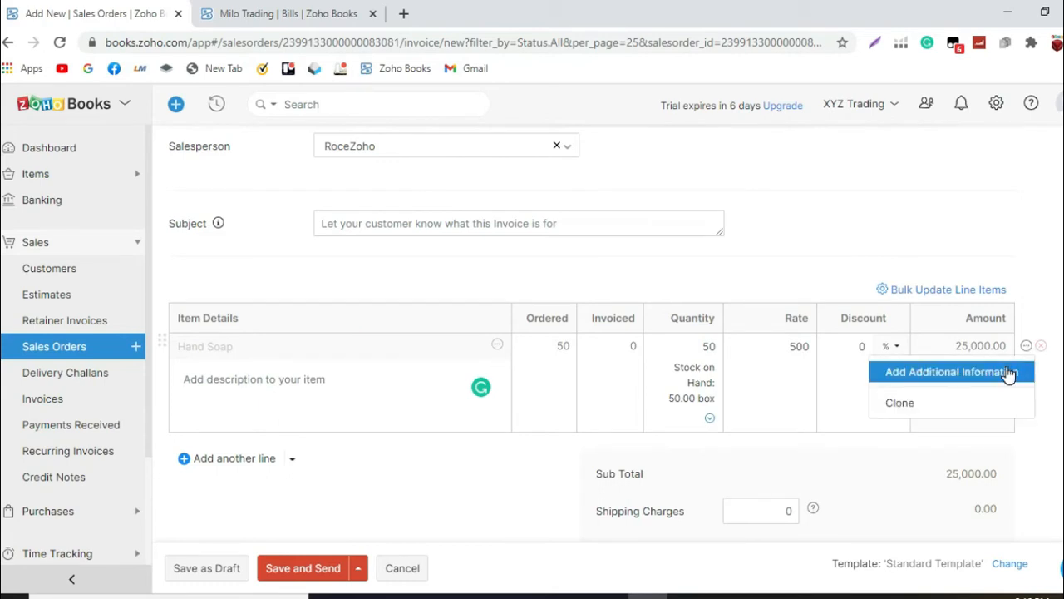
pyautogui.click(1009, 371)
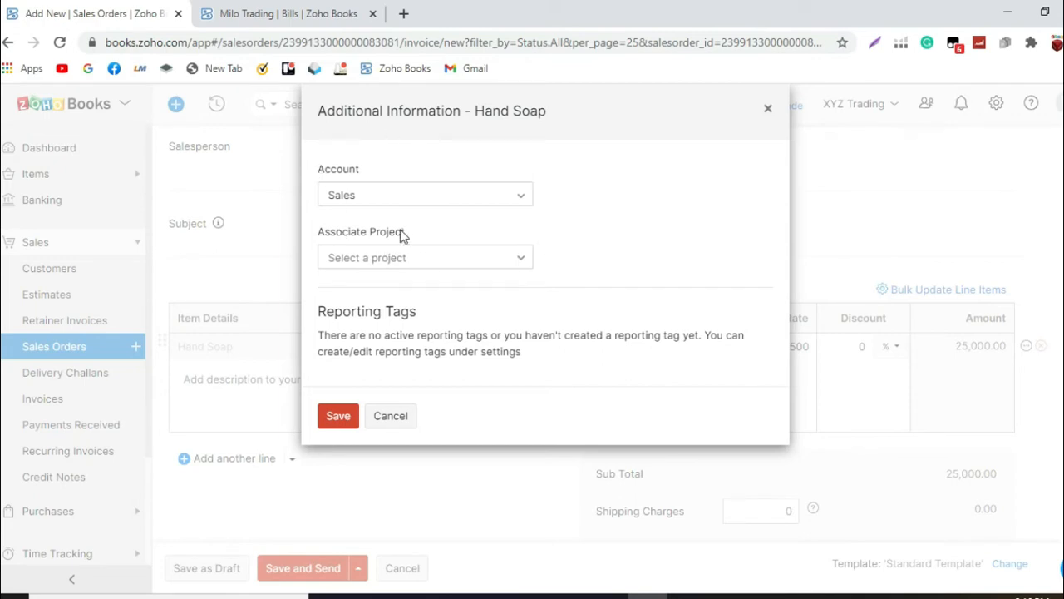
pyautogui.click(770, 112)
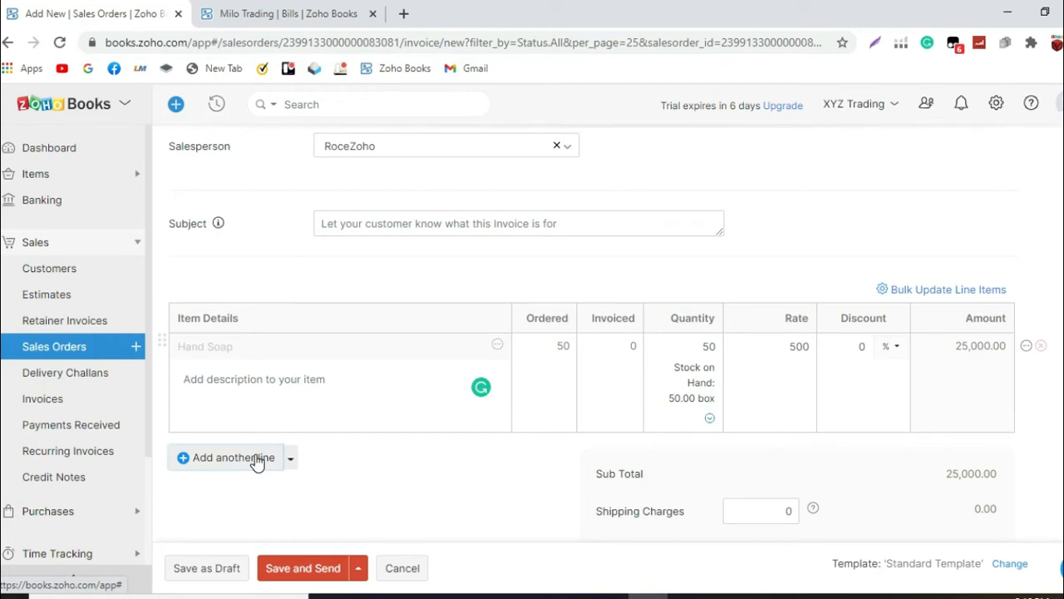
# Step: Add a Freight line to the invoice with a rate of 1000
pyautogui.click(258, 459)
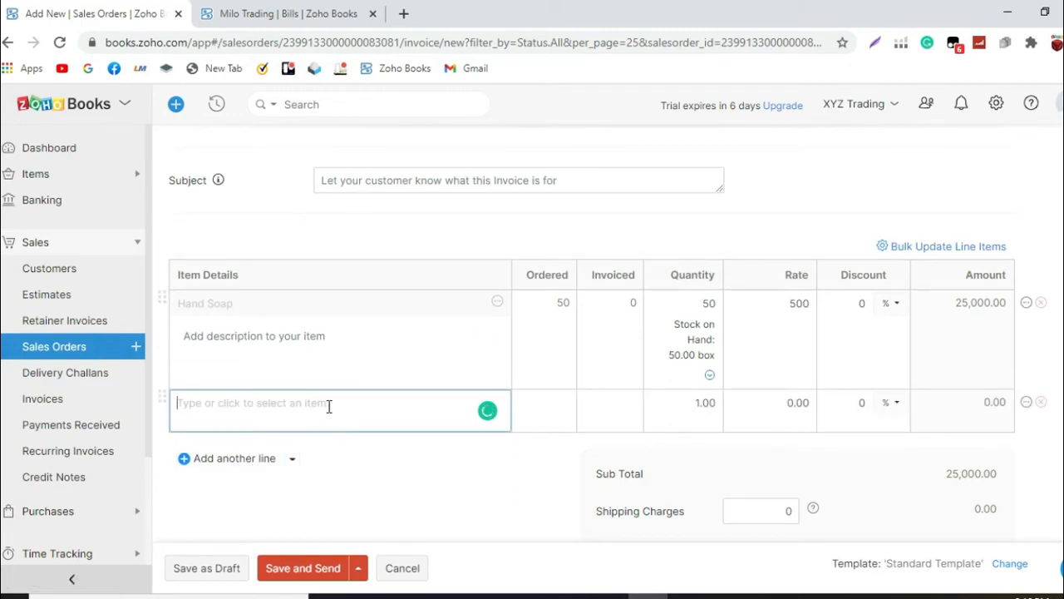
pyautogui.write('fREIGHT')
pyautogui.press('BackSpace')
pyautogui.press('BackSpace')
pyautogui.press('BackSpace')
pyautogui.press('BackSpace')
pyautogui.press('BackSpace')
pyautogui.press('BackSpace')
pyautogui.press('BackSpace')
pyautogui.write('Freight')
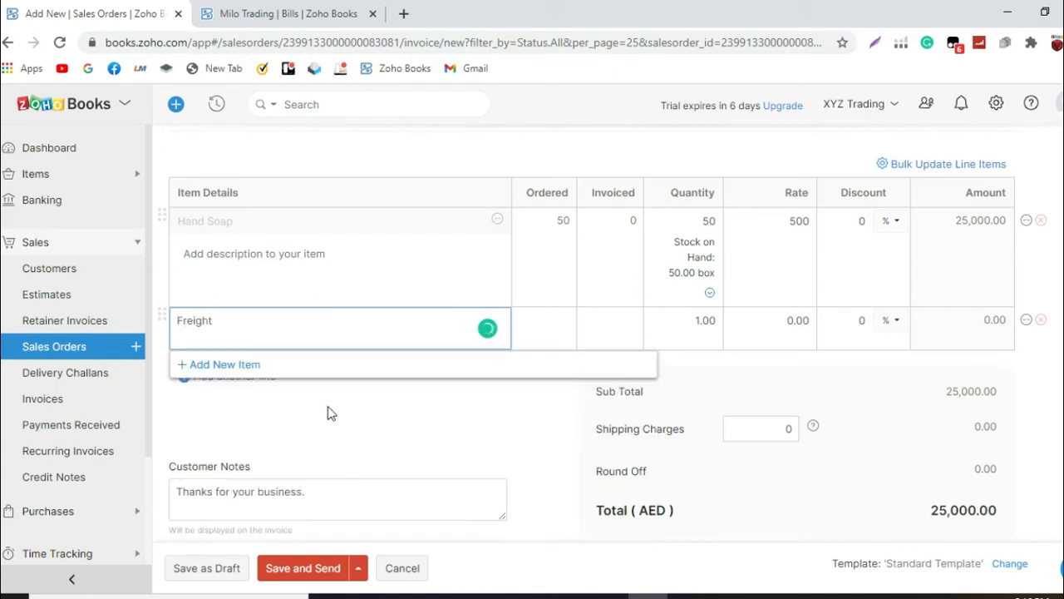
pyautogui.click(564, 325)
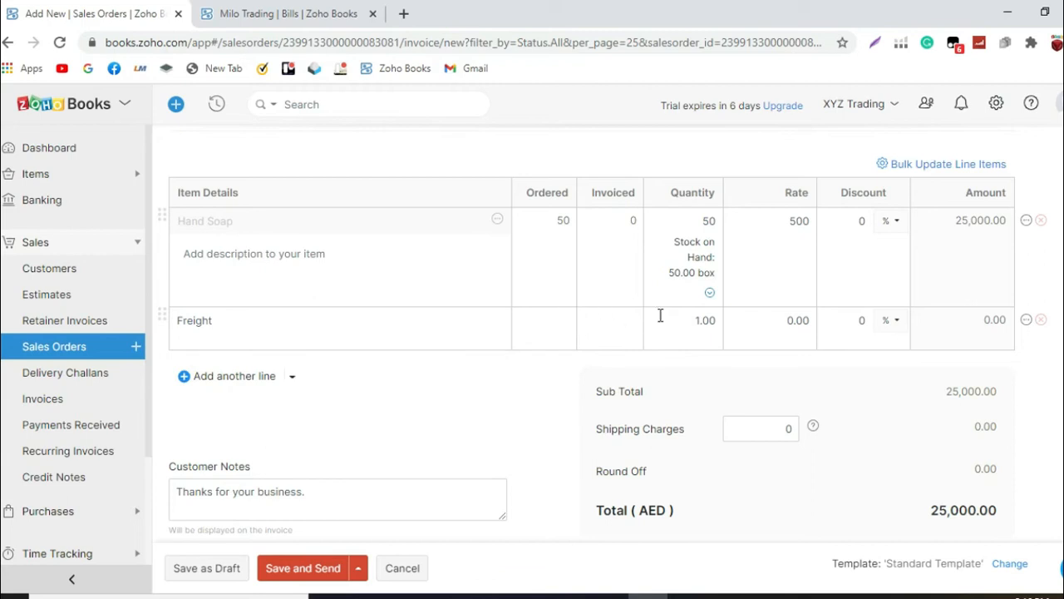
pyautogui.press('Tab')
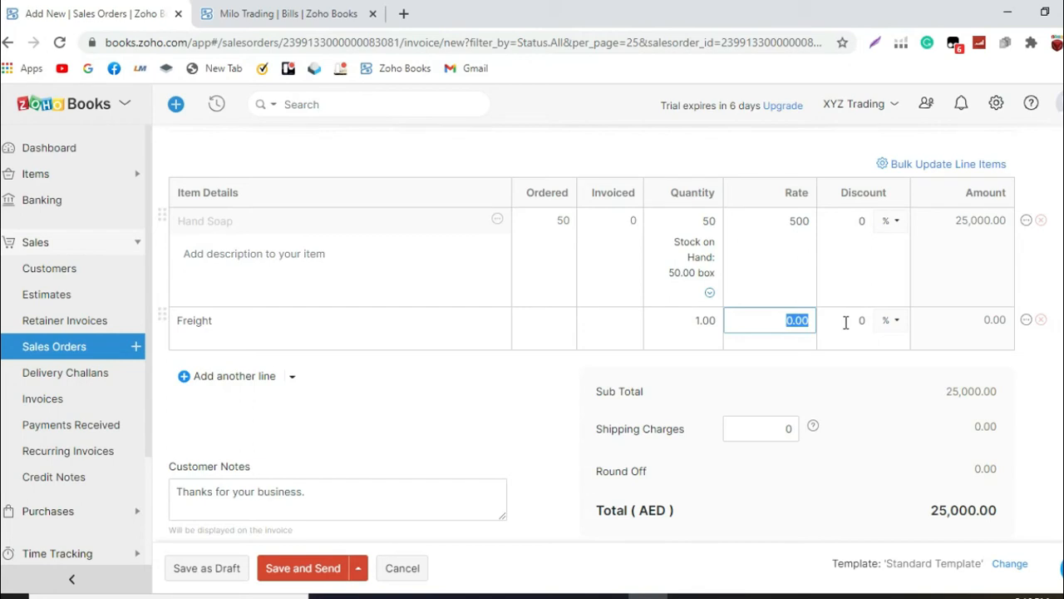
pyautogui.write('1000')
pyautogui.click(838, 396)
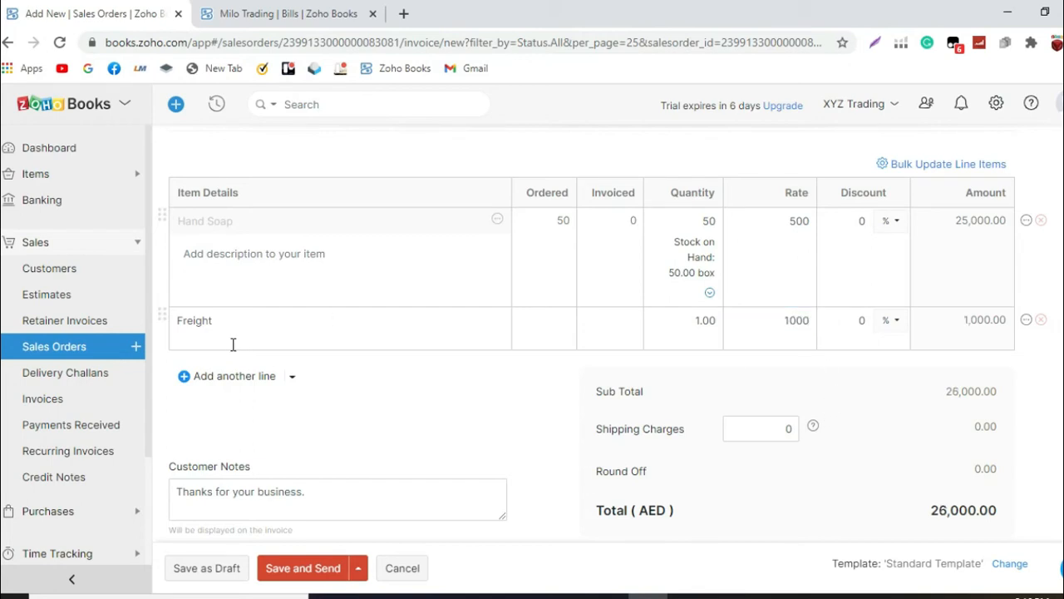
# Step: Search the Freight line's account choices for "freight income" and leave its additional information without saving
pyautogui.click(1025, 321)
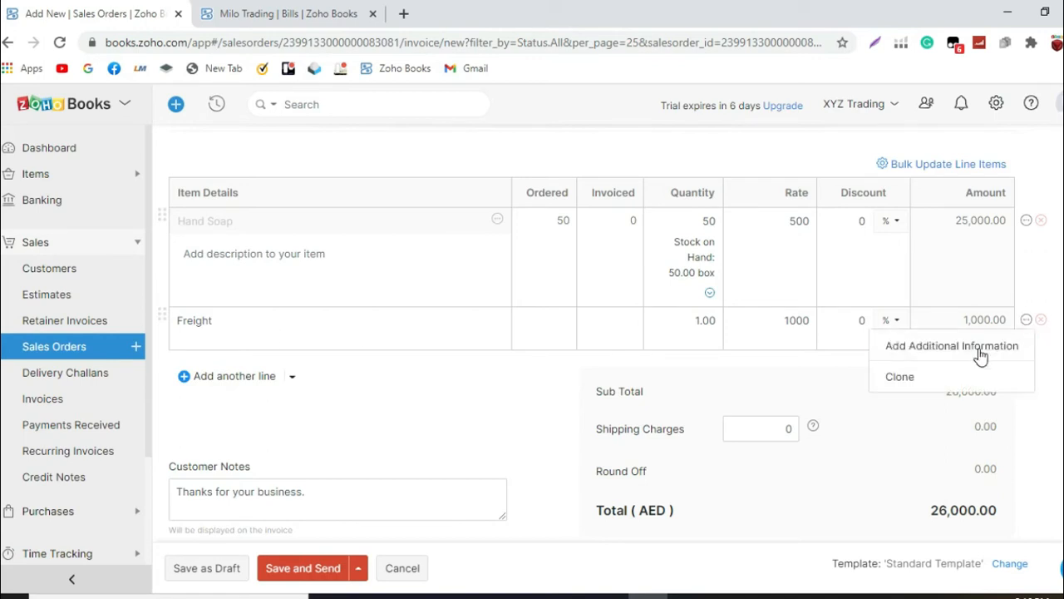
pyautogui.click(981, 349)
pyautogui.click(494, 198)
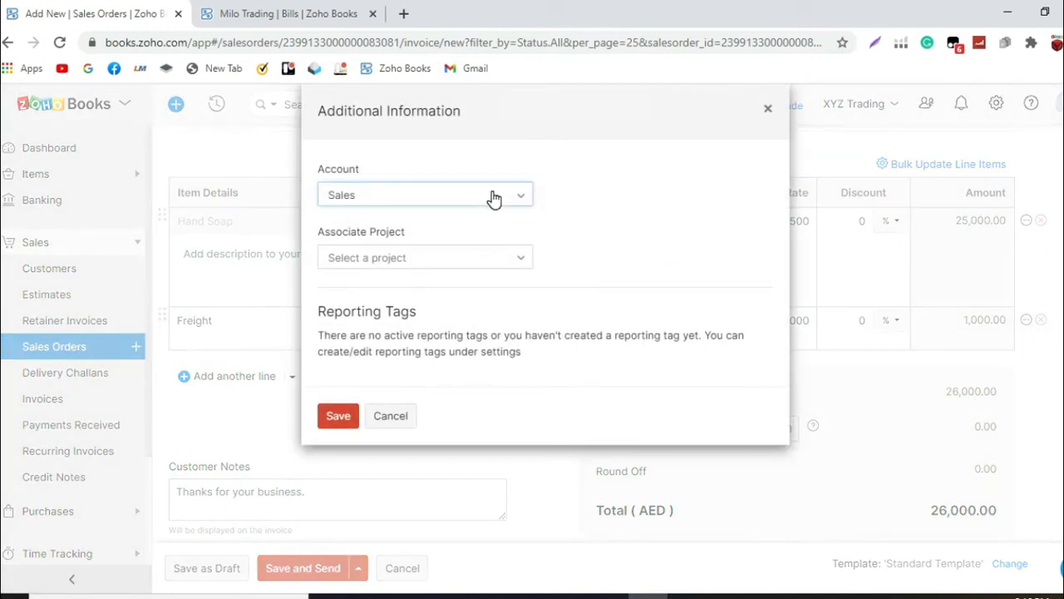
pyautogui.write('freight')
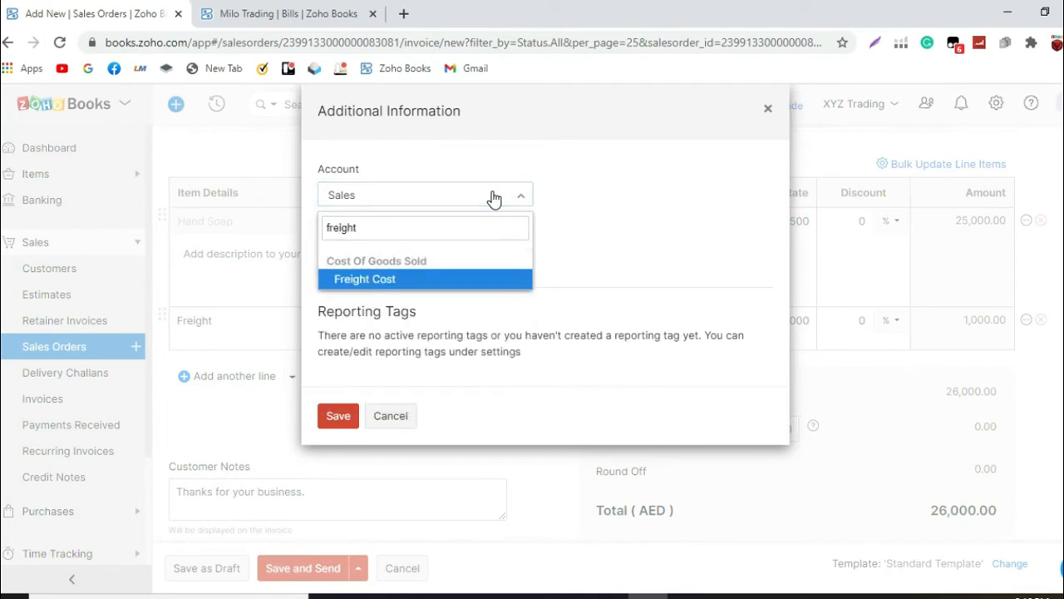
pyautogui.write(' income')
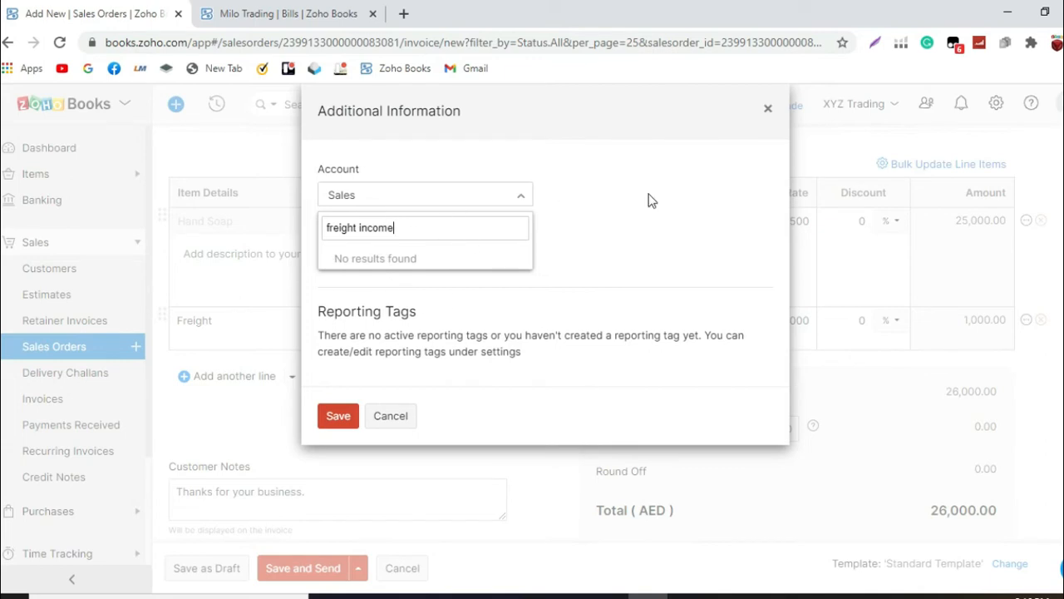
pyautogui.click(389, 420)
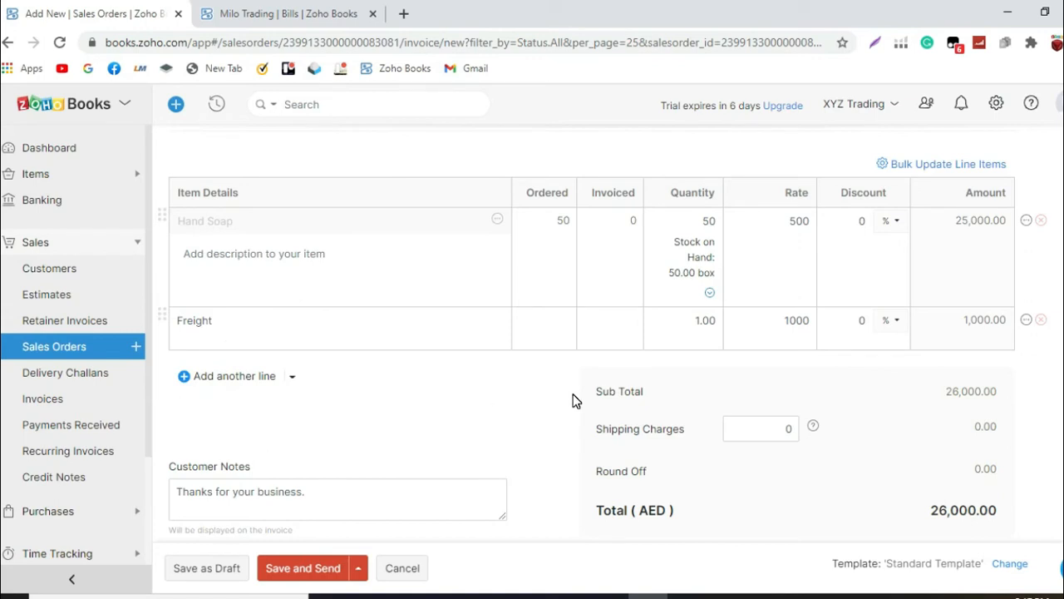
# Step: Leave the unsaved invoice and open the chart of accounts
pyautogui.scroll(-1, 687, 368)
pyautogui.scroll(1, 518, 327)
pyautogui.scroll(1, 518, 328)
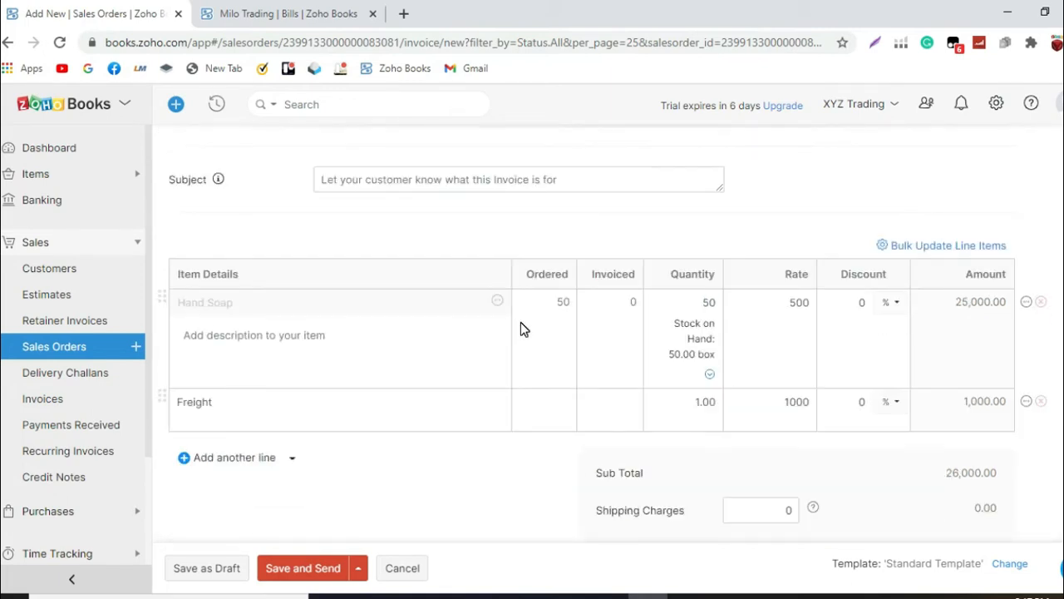
pyautogui.scroll(2, 520, 322)
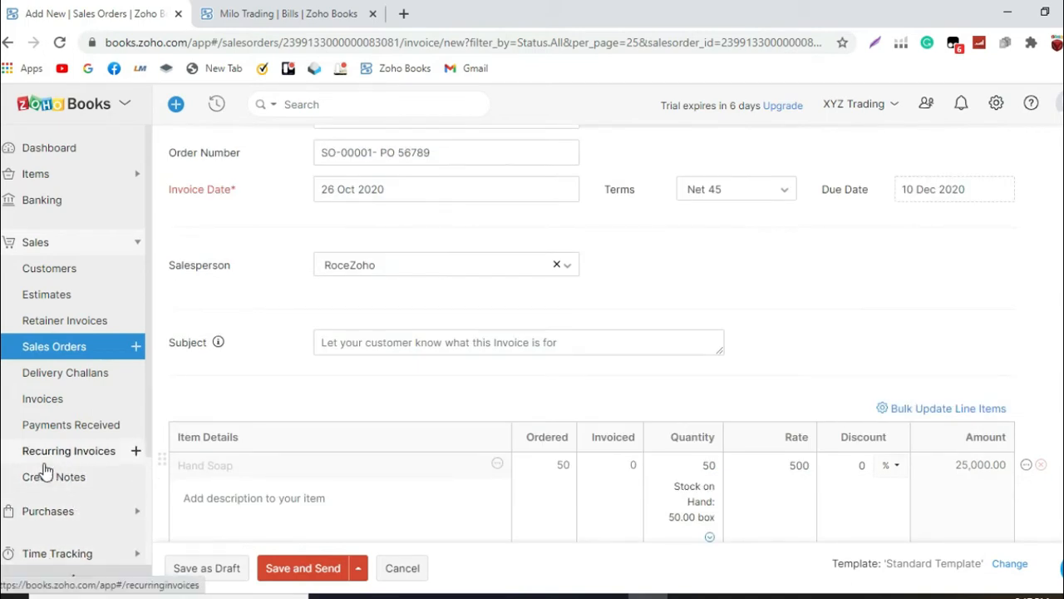
pyautogui.scroll(-2, 46, 472)
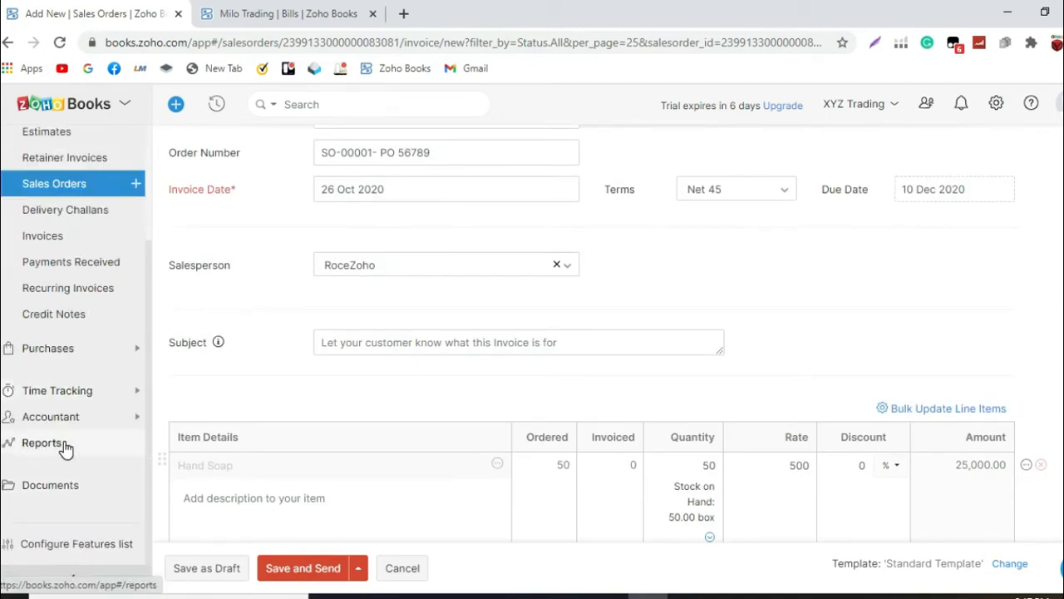
pyautogui.click(44, 442)
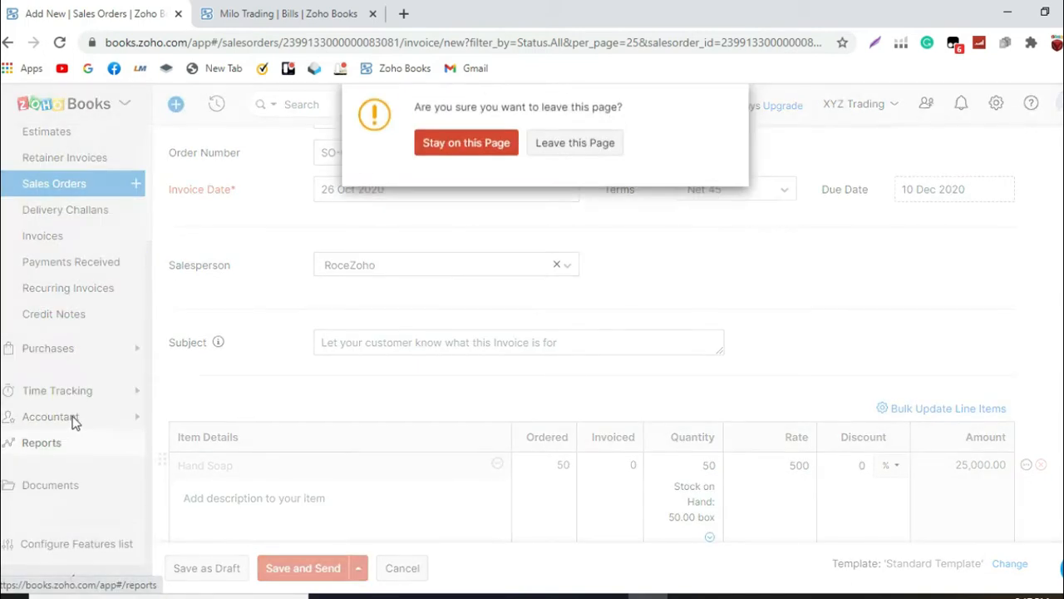
pyautogui.click(595, 158)
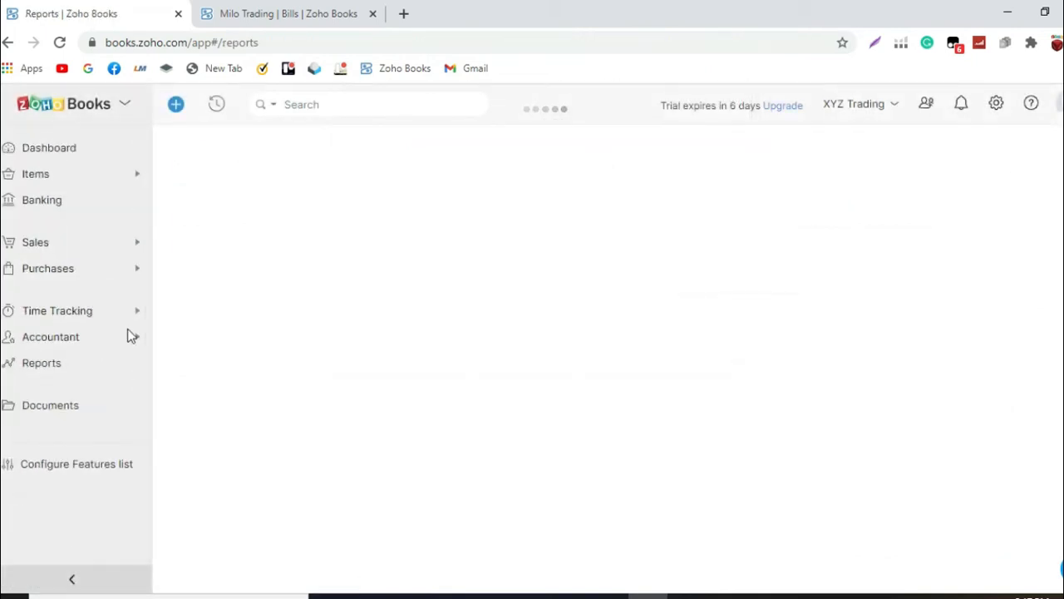
pyautogui.click(89, 348)
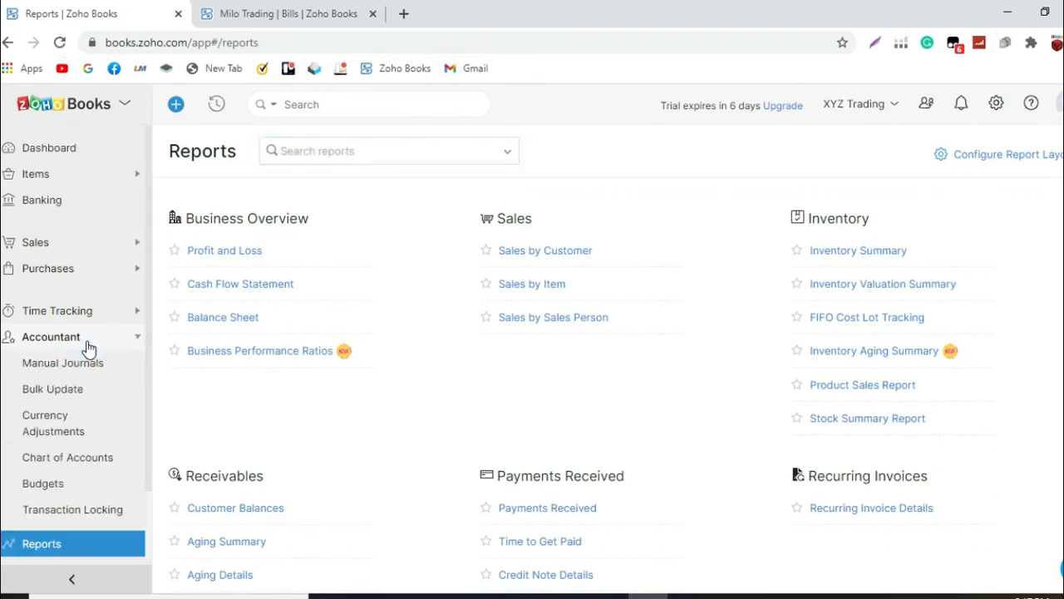
pyautogui.click(68, 458)
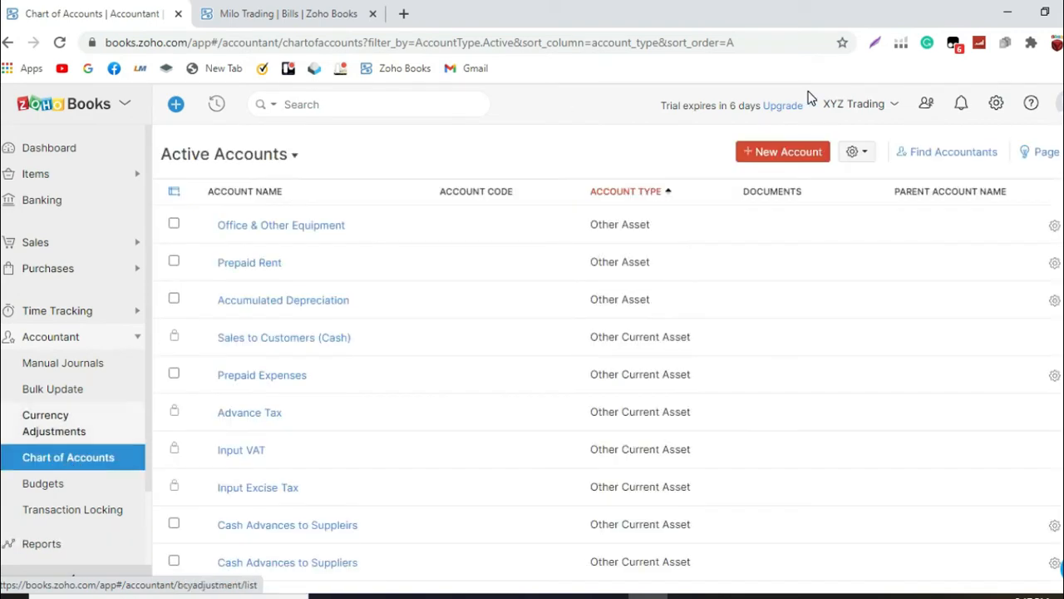
# Step: Create and save a new account of type Income named Freight Income
pyautogui.click(782, 154)
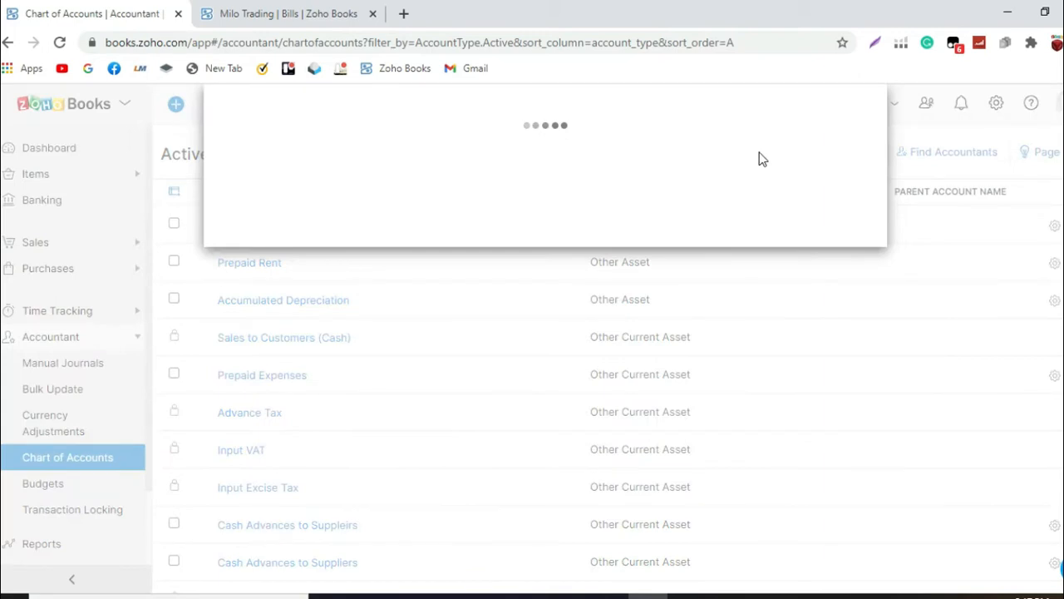
pyautogui.click(420, 170)
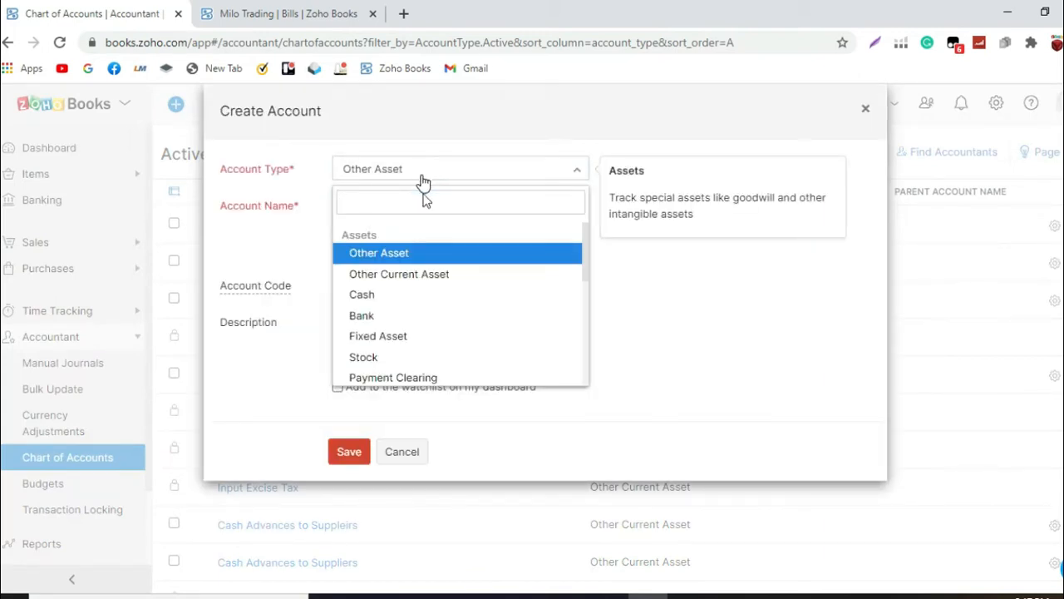
pyautogui.scroll(-4, 419, 266)
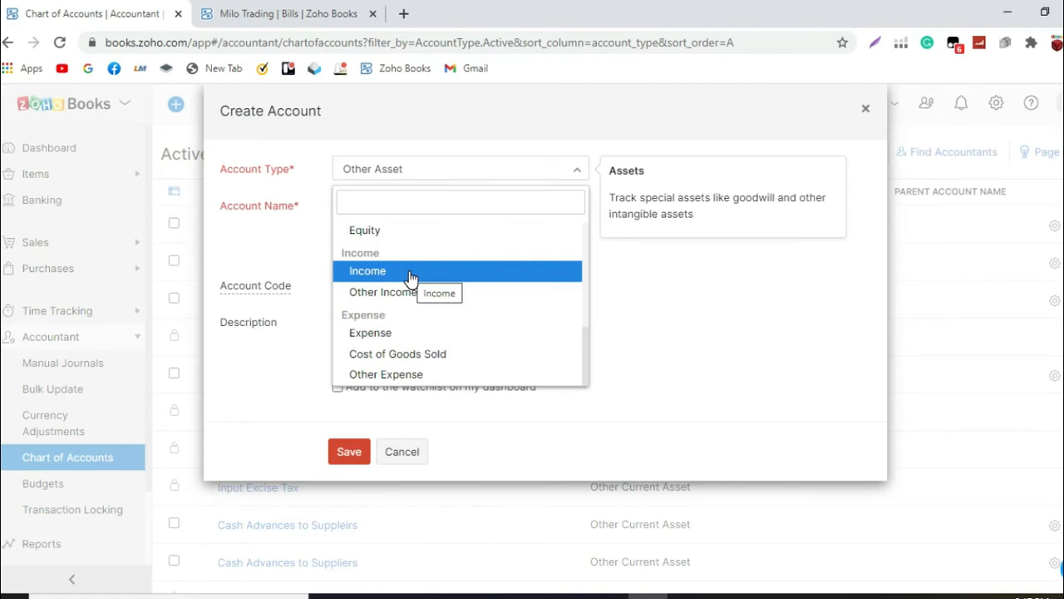
pyautogui.click(410, 272)
pyautogui.click(416, 207)
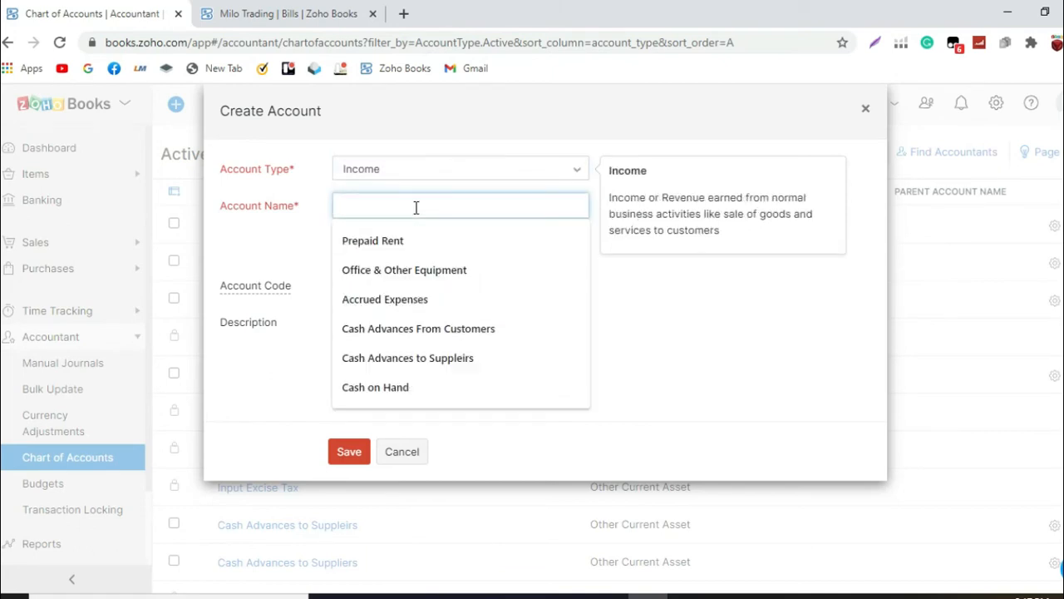
pyautogui.write('Freight Inw')
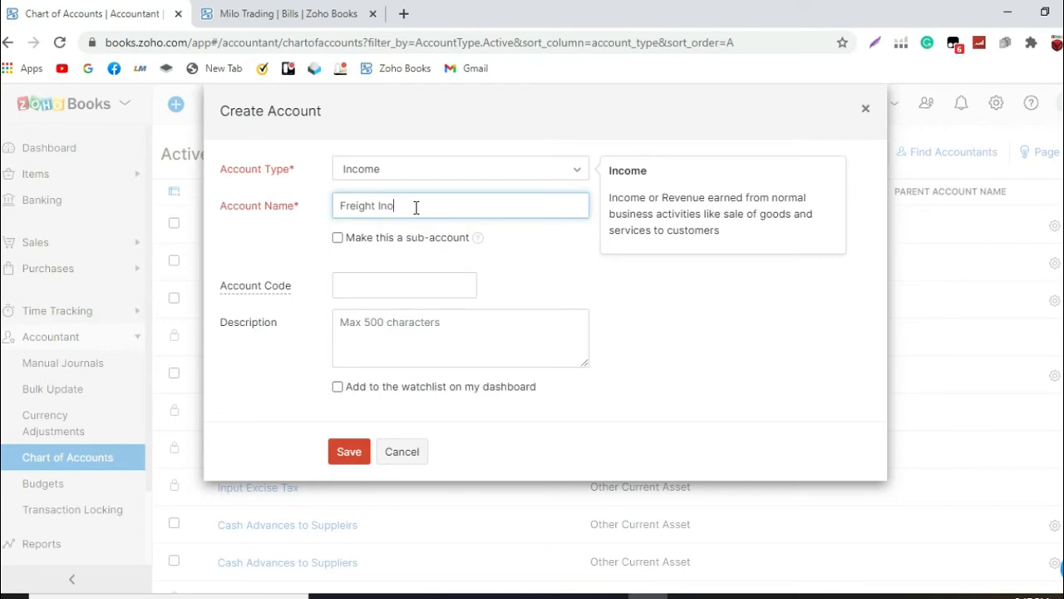
pyautogui.press('BackSpace')
pyautogui.write('come')
pyautogui.click(350, 450)
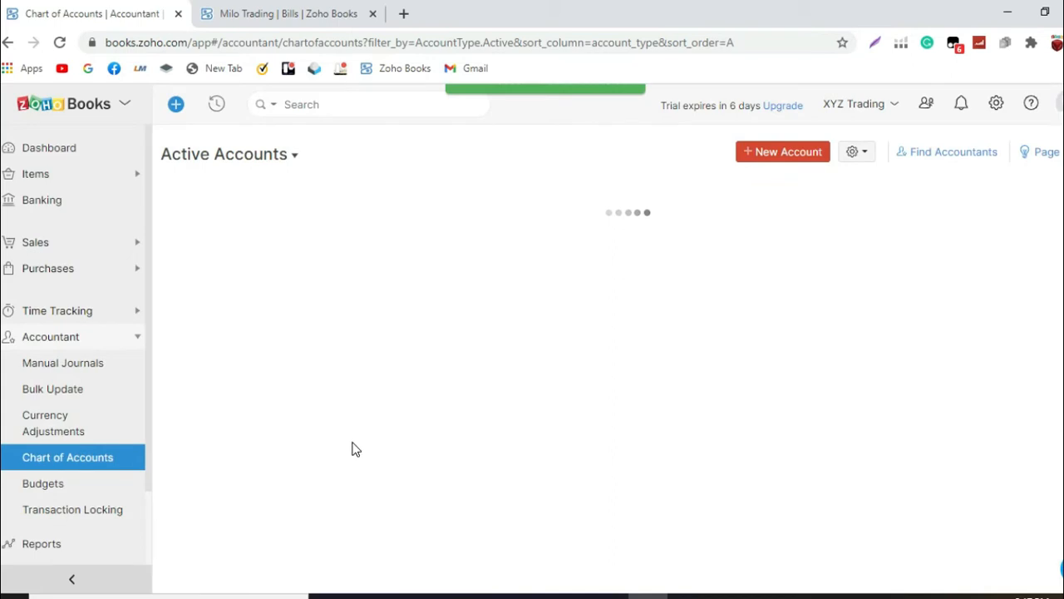
# Step: Reopen the Hazel Company sales order and convert it to an invoice
pyautogui.click(49, 244)
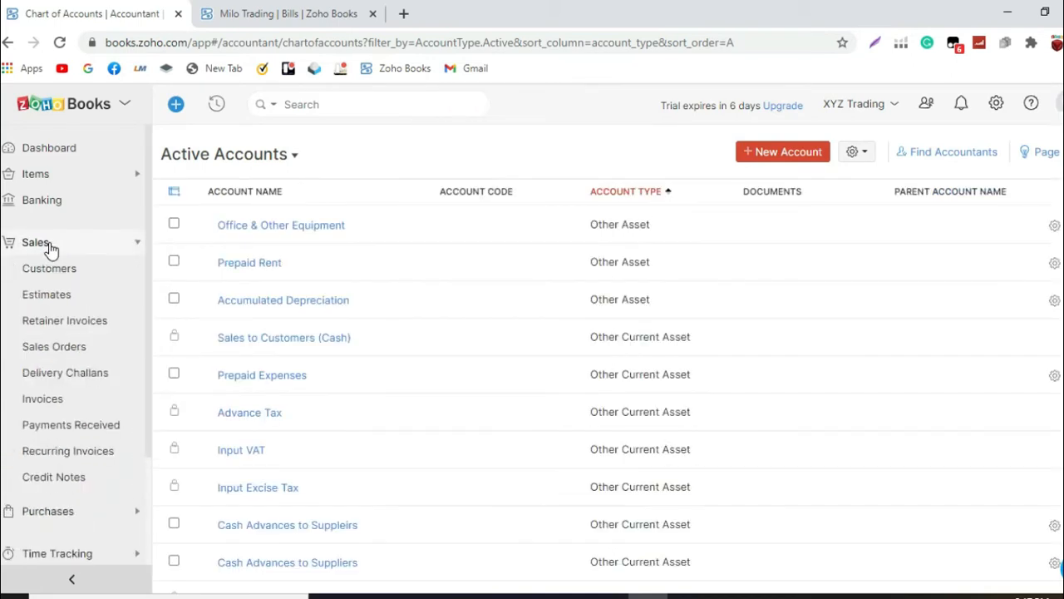
pyautogui.click(74, 356)
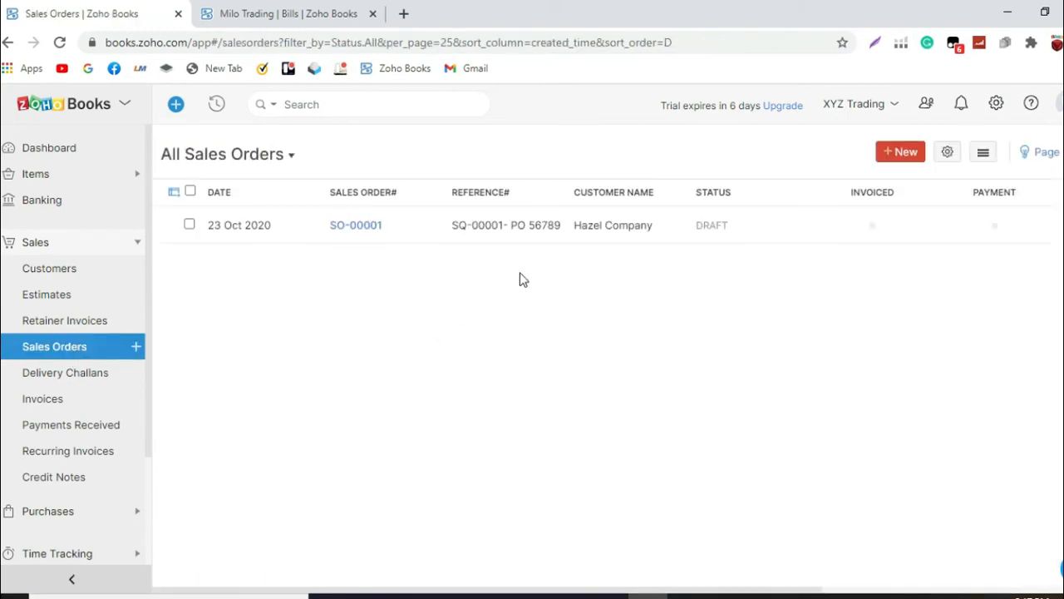
pyautogui.click(658, 223)
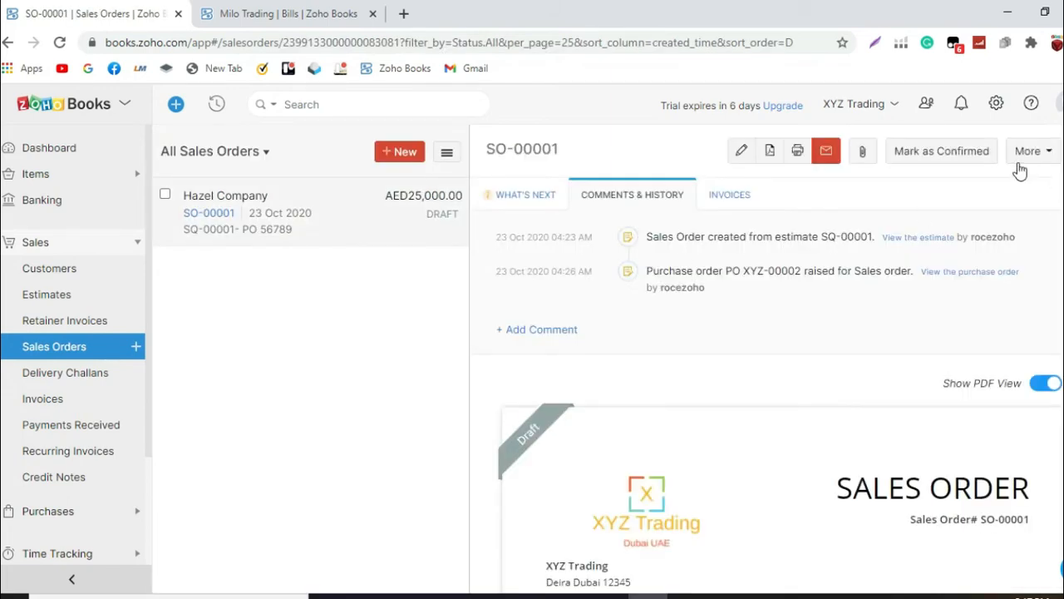
pyautogui.click(1027, 153)
pyautogui.click(956, 183)
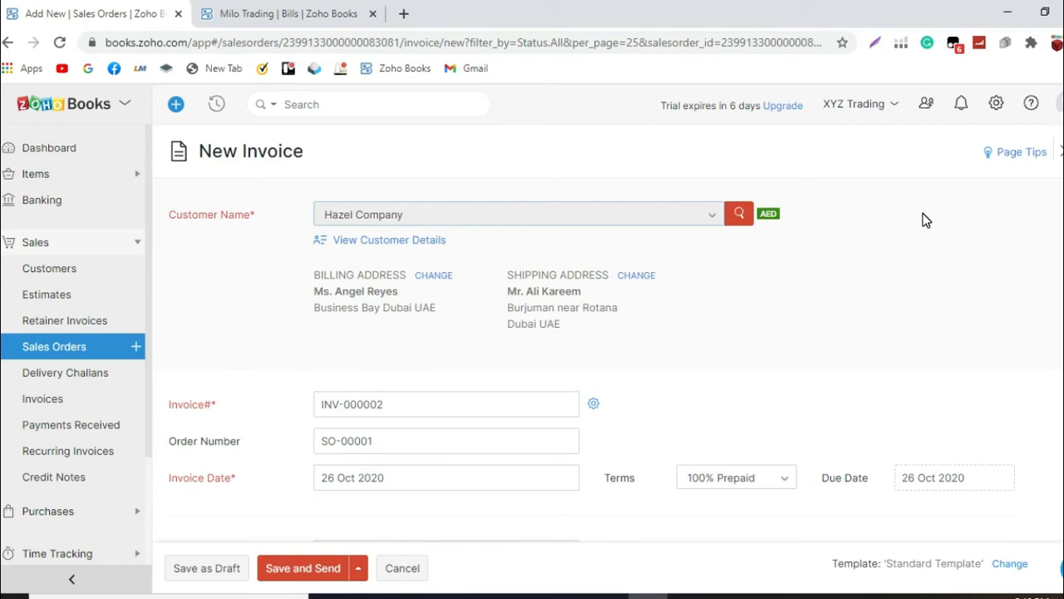
# Step: Review the new invoice's header fields, line item and totals
pyautogui.scroll(-1, 914, 211)
pyautogui.scroll(-2, 909, 211)
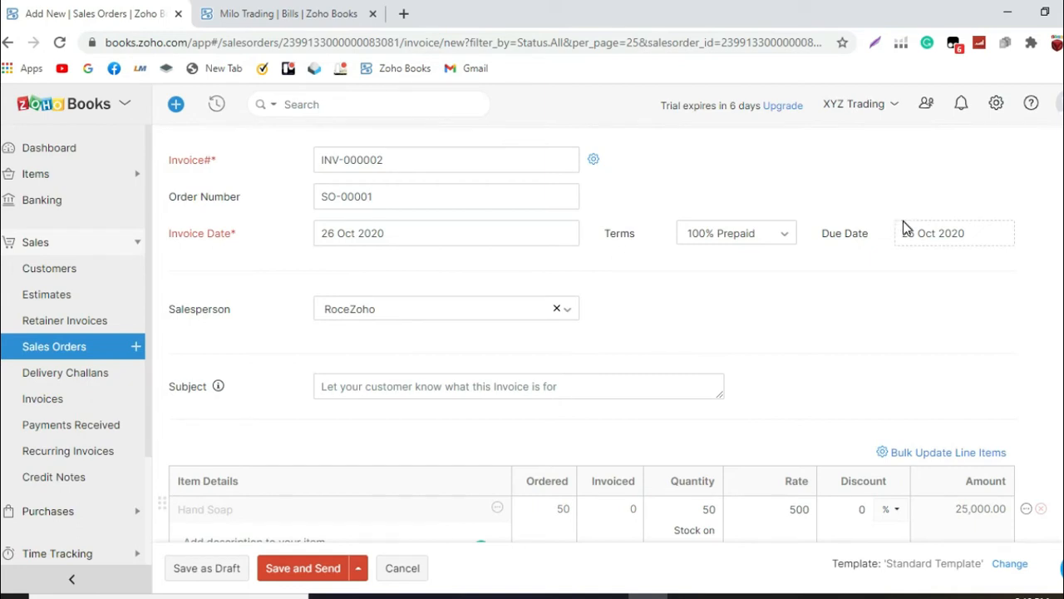
pyautogui.scroll(-2, 904, 226)
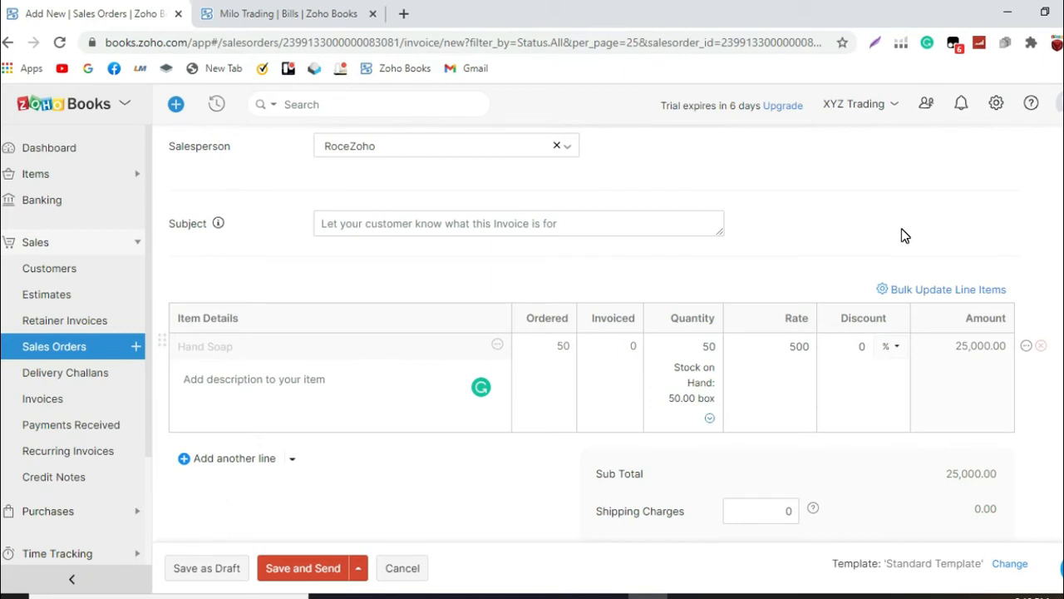
pyautogui.scroll(-3, 904, 235)
pyautogui.scroll(4, 904, 235)
pyautogui.scroll(2, 905, 235)
pyautogui.scroll(-2, 905, 236)
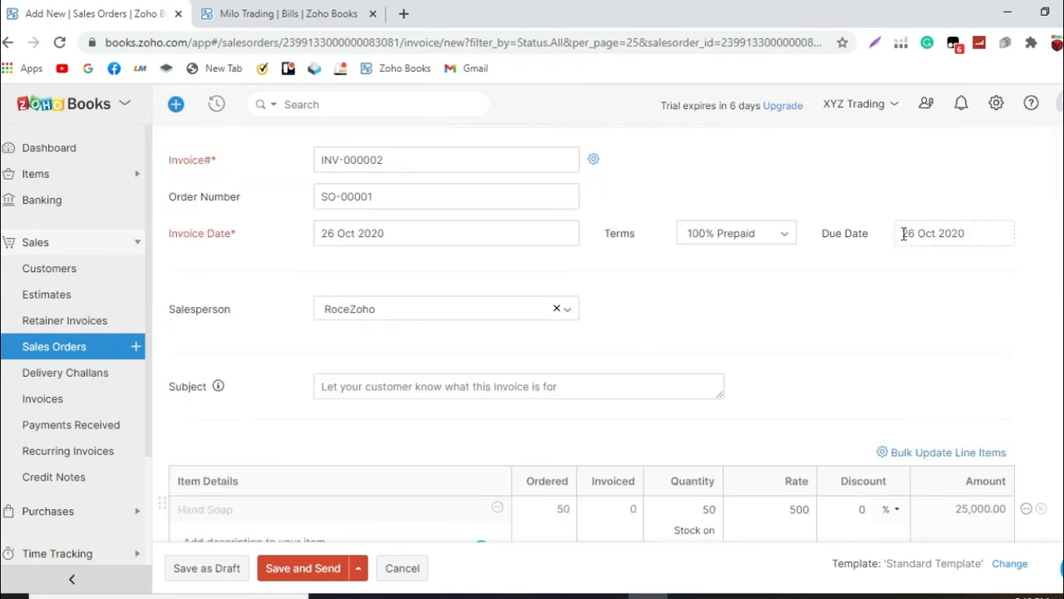
# Step: Append the customer's purchase order number to the invoice's order number, separated by a slash
pyautogui.scroll(1, 905, 233)
pyautogui.click(468, 279)
pyautogui.write('- po')
pyautogui.write('PO')
pyautogui.write(' 56789')
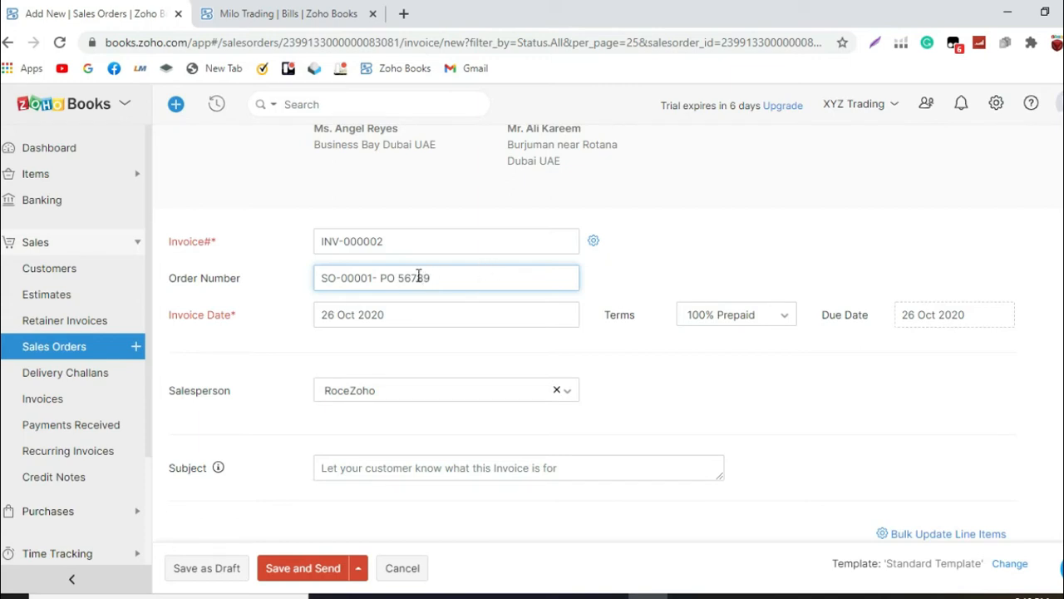
pyautogui.click(378, 276)
pyautogui.press('BackSpace')
pyautogui.press('BackSpace')
pyautogui.write('1 /')
# Step: Add an invoice line with the item details "Freight ( from Dubai to Philippines )"
pyautogui.scroll(-2, 463, 305)
pyautogui.scroll(-1, 461, 310)
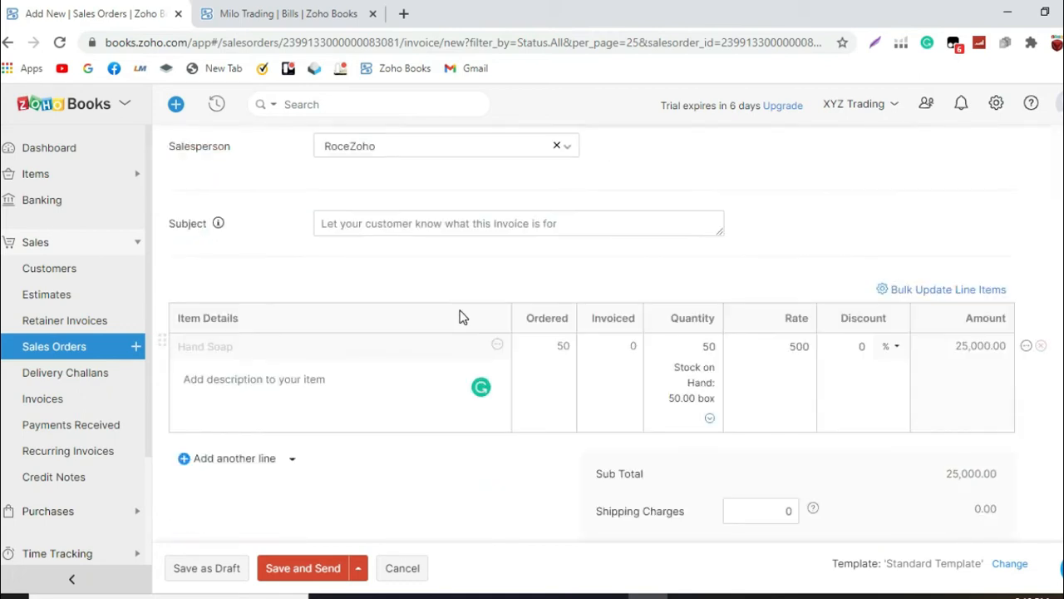
pyautogui.scroll(-1, 458, 316)
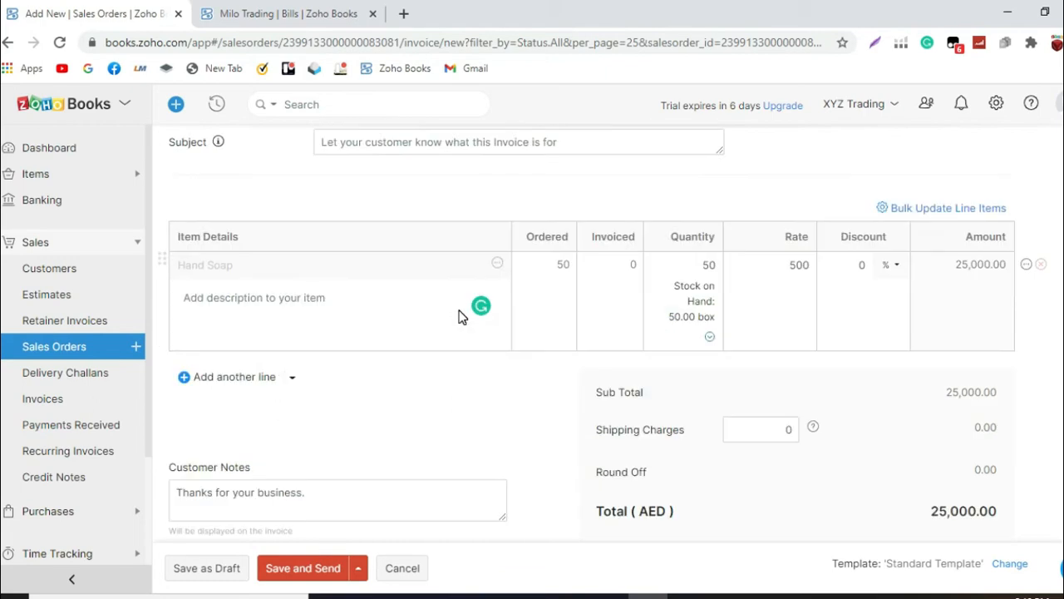
pyautogui.click(246, 379)
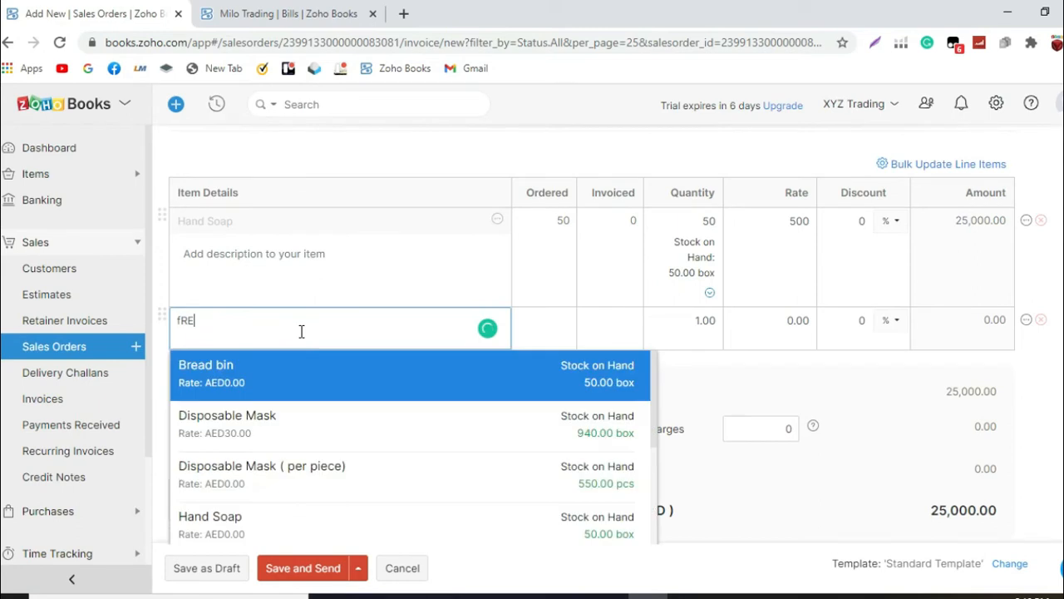
pyautogui.write('Fre')
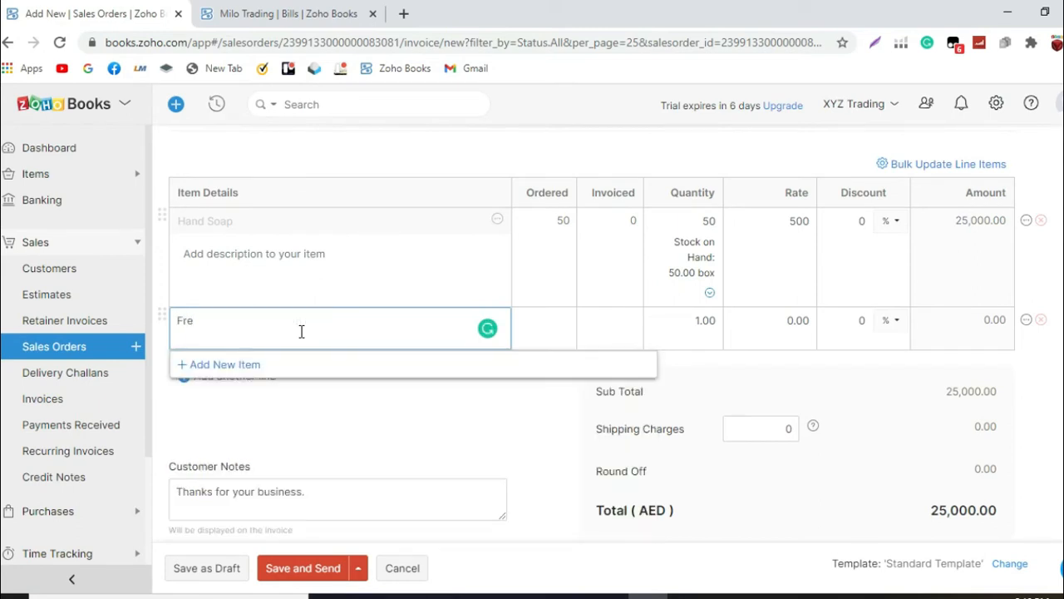
pyautogui.write('ight Income')
pyautogui.press('BackSpace')
pyautogui.press('BackSpace')
pyautogui.press('BackSpace')
pyautogui.press('BackSpace')
pyautogui.write('( from')
pyautogui.write(' Dubi')
pyautogui.write('a')
pyautogui.press('BackSpace')
pyautogui.press('BackSpace')
pyautogui.write('ai to Philippines )')
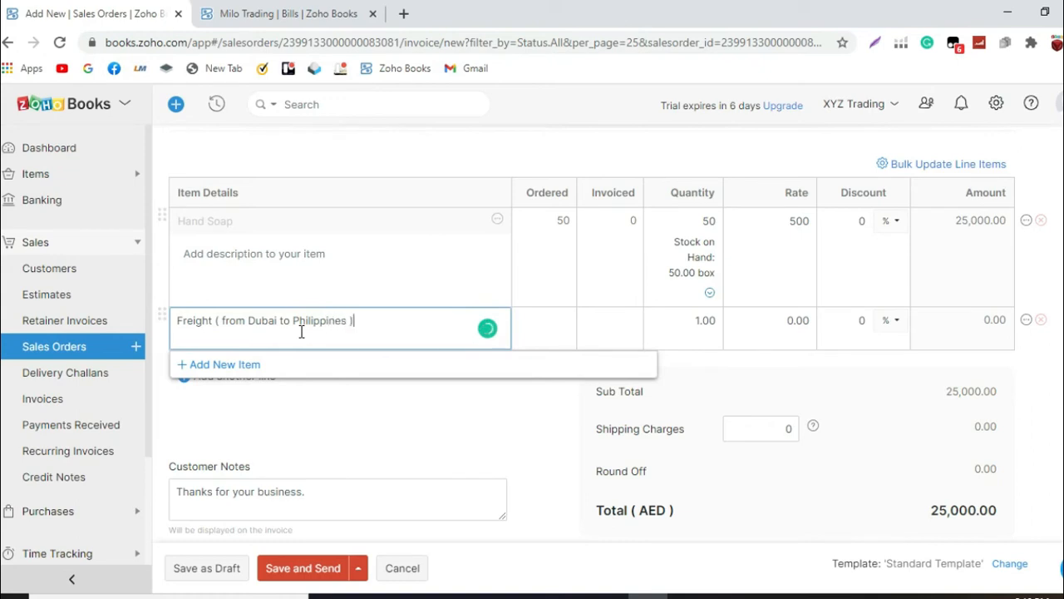
# Step: Set the Freight line's rate to 1000
pyautogui.click(753, 319)
pyautogui.moveTo(762, 319); pyautogui.dragTo(820, 320)
pyautogui.write('1000')
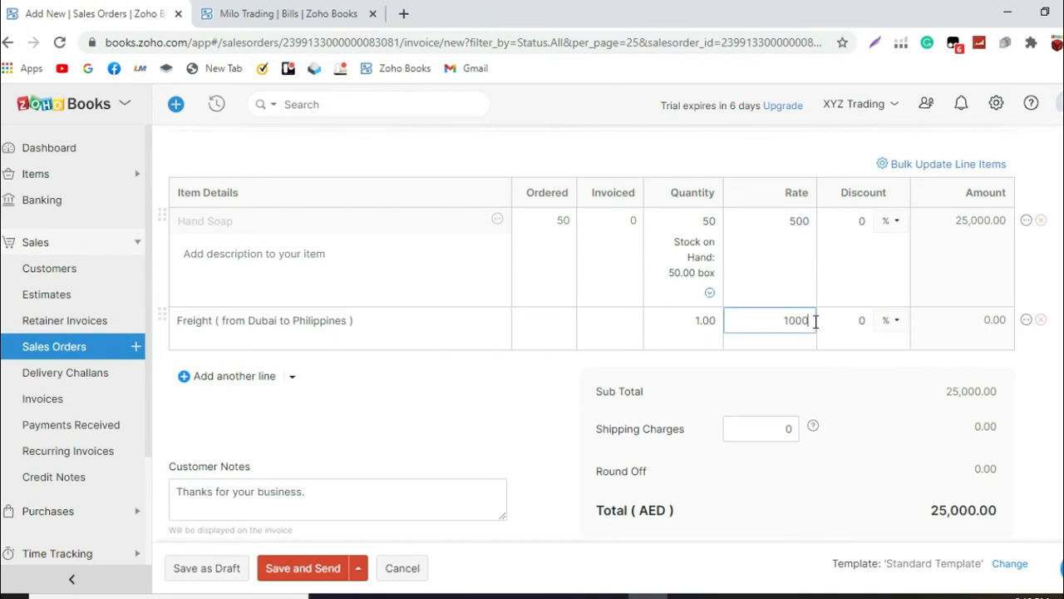
pyautogui.click(840, 378)
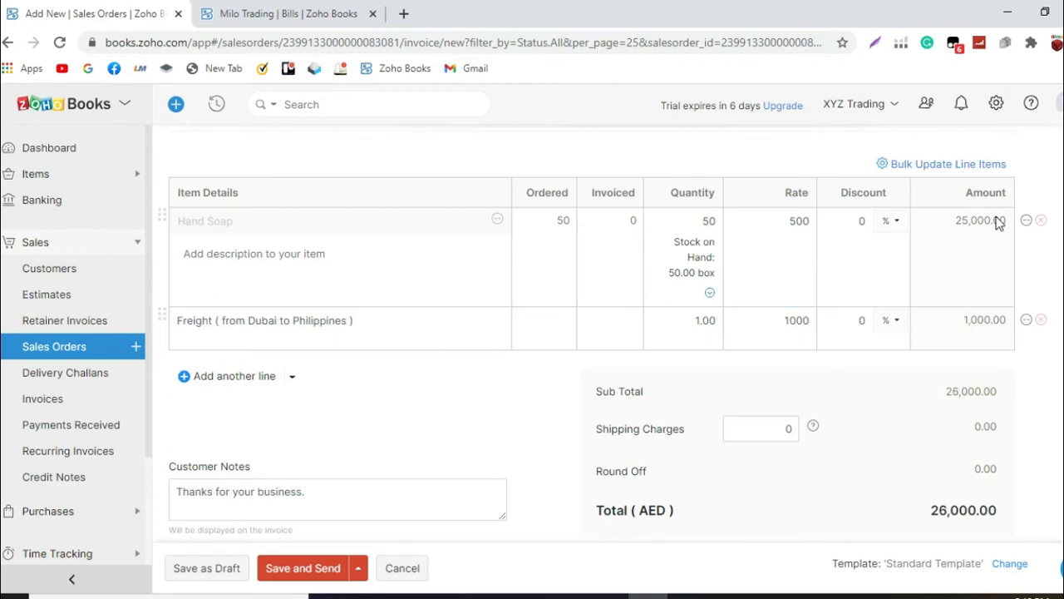
# Step: Check the Hand Soap line's account in its additional information and close it without changes
pyautogui.click(1026, 222)
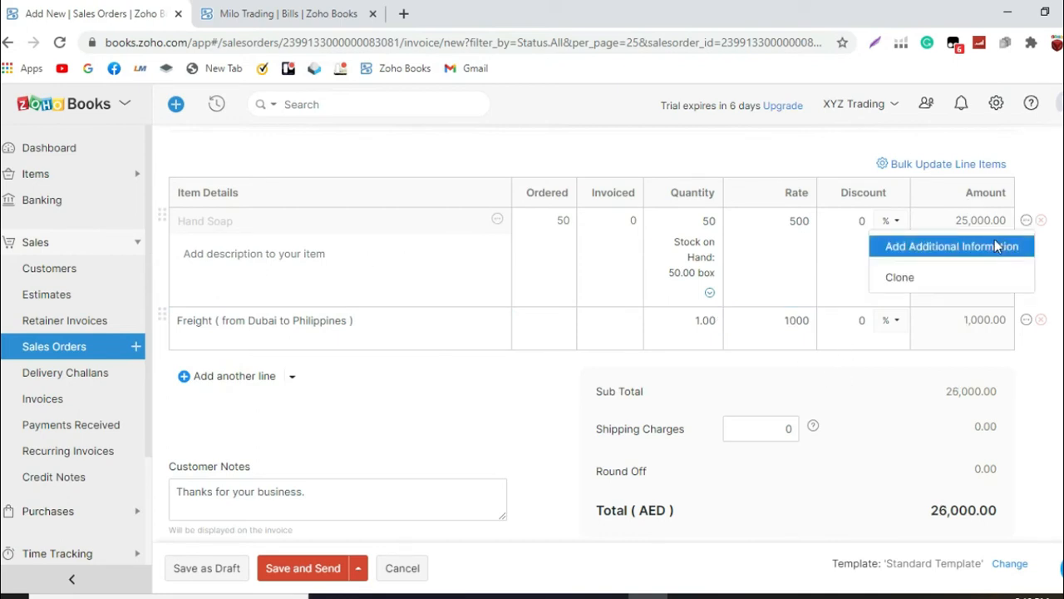
pyautogui.click(996, 246)
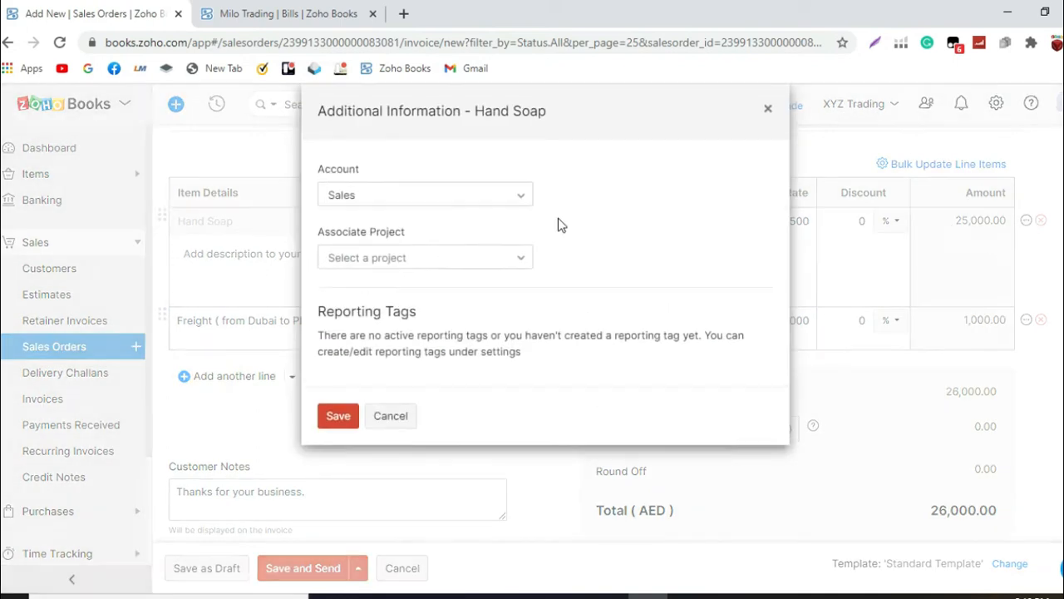
pyautogui.click(767, 108)
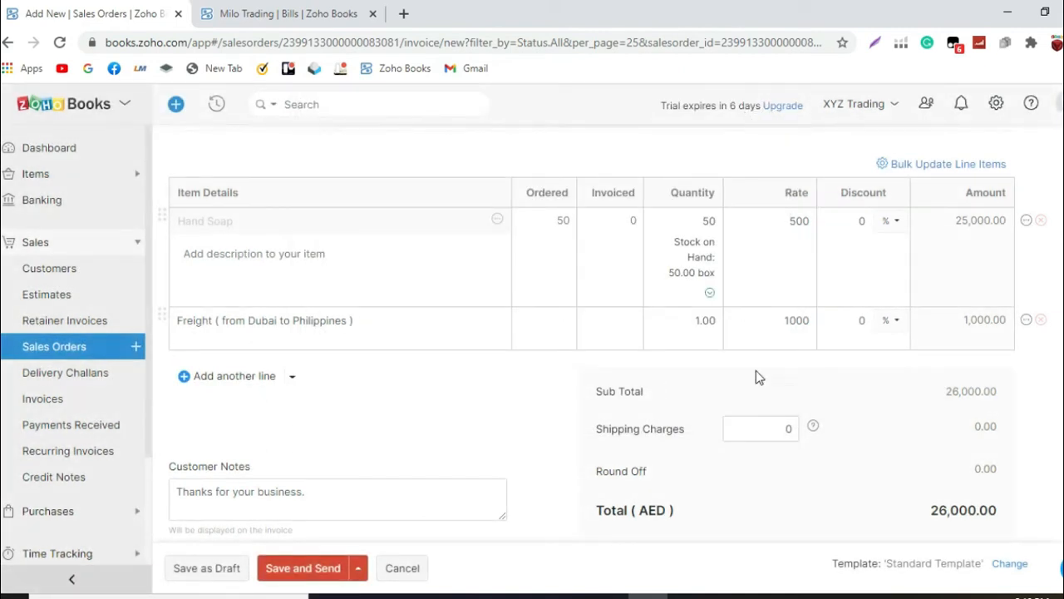
# Step: Assign the Freight line to the Freight Income account in its additional information and save it
pyautogui.click(1025, 324)
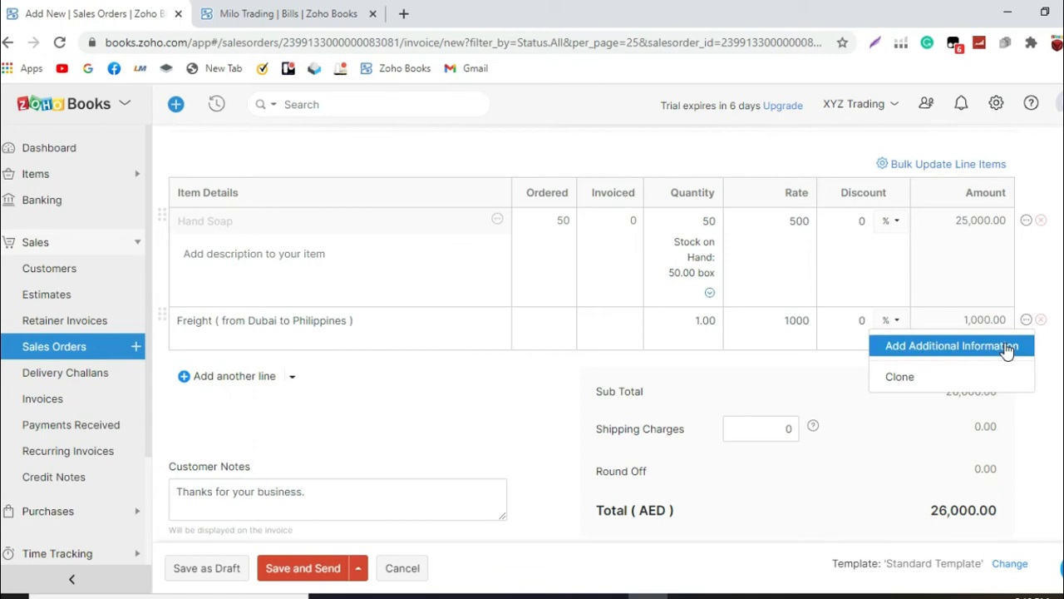
pyautogui.click(994, 347)
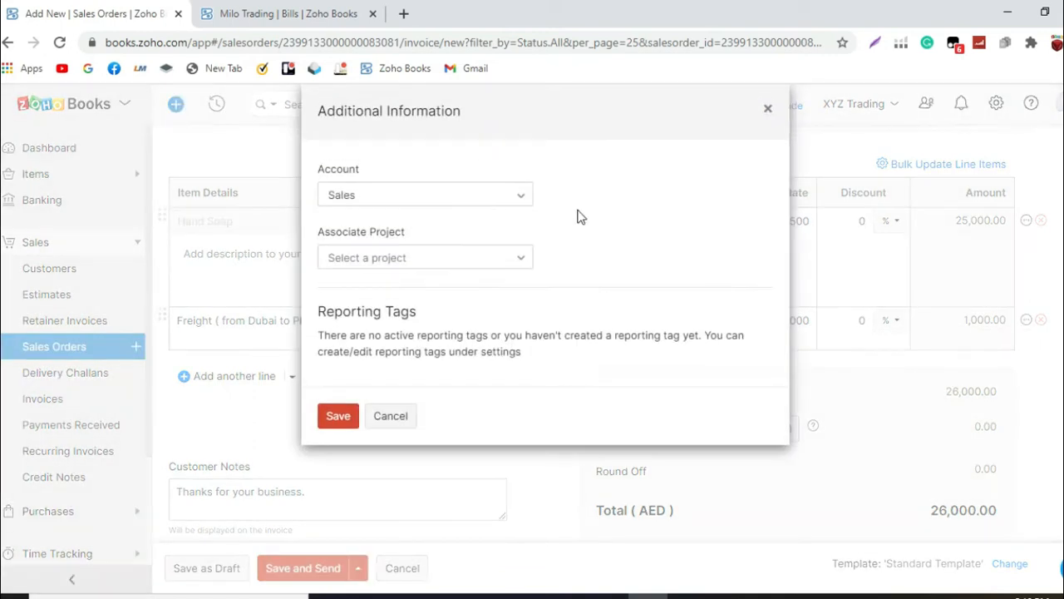
pyautogui.click(483, 206)
pyautogui.write('frelg')
pyautogui.press('BackSpace')
pyautogui.press('BackSpace')
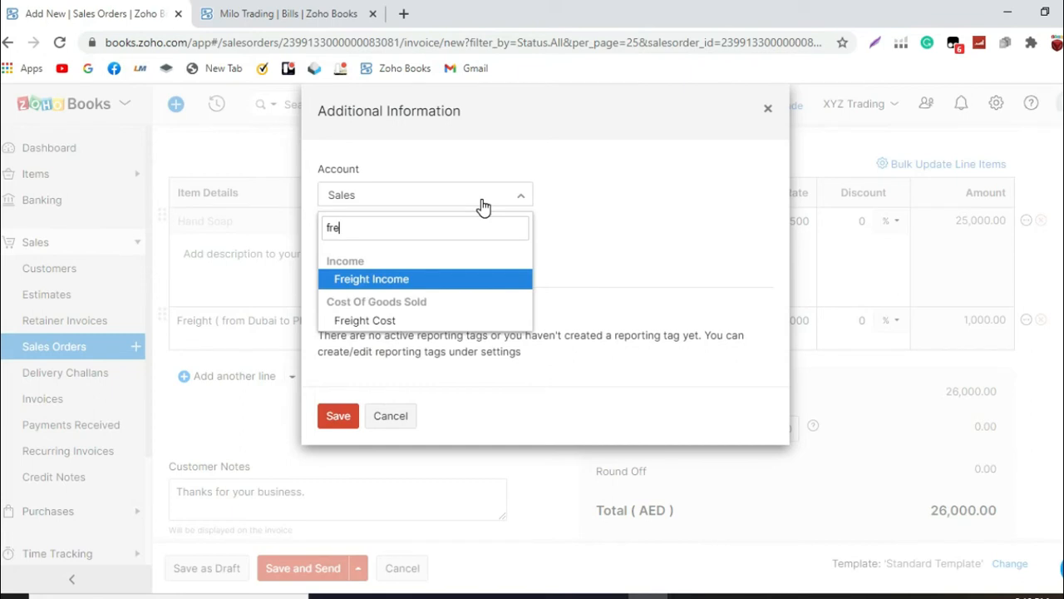
pyautogui.click(441, 283)
pyautogui.click(337, 417)
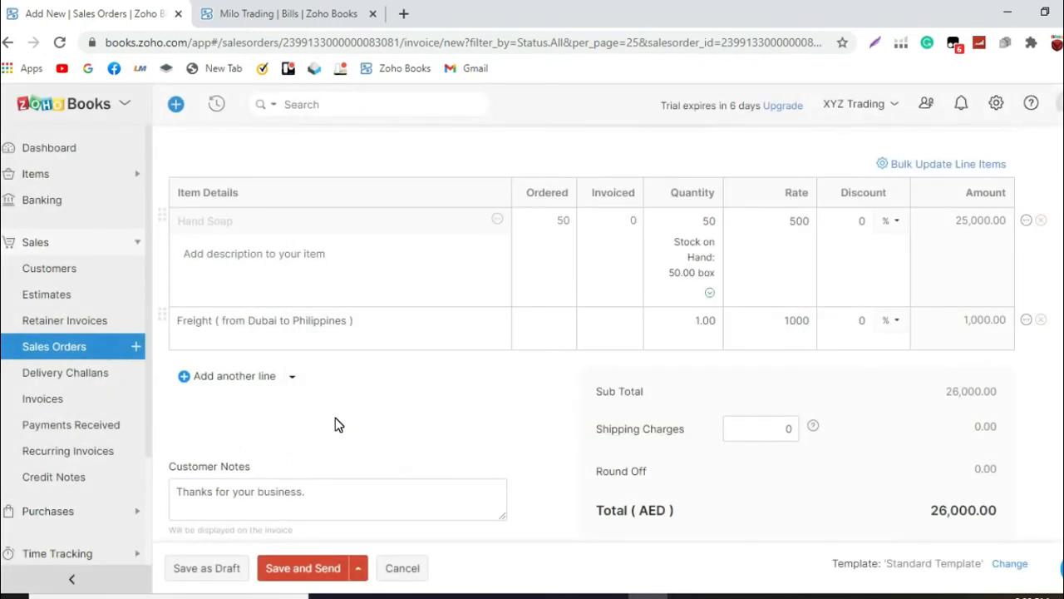
# Step: Review the new Hazel Company invoice's header, line items and terms, and save it as a draft
pyautogui.scroll(10, 338, 415)
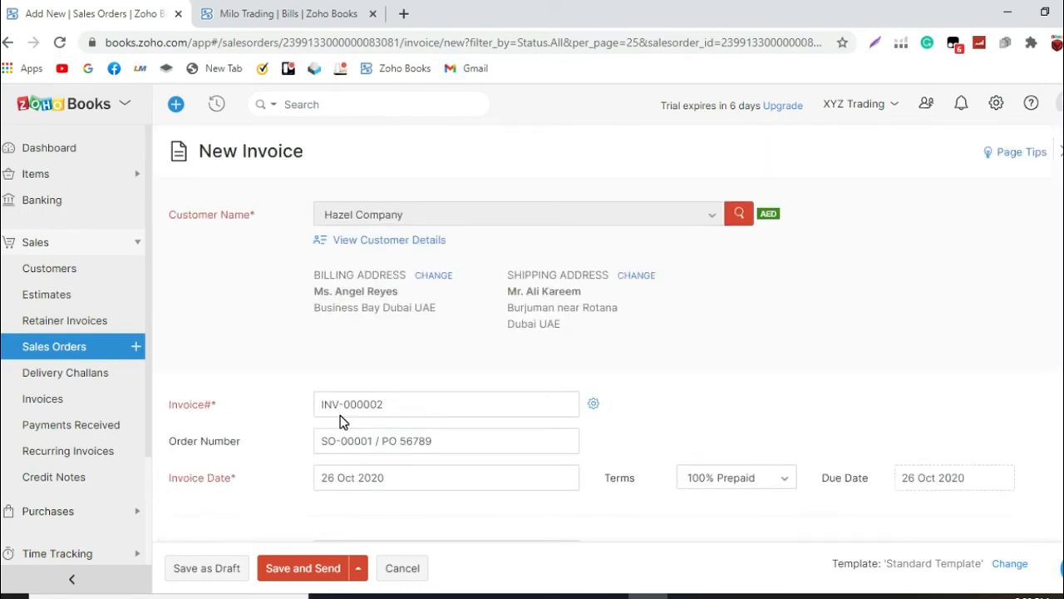
pyautogui.scroll(-1, 340, 415)
pyautogui.scroll(-10, 340, 415)
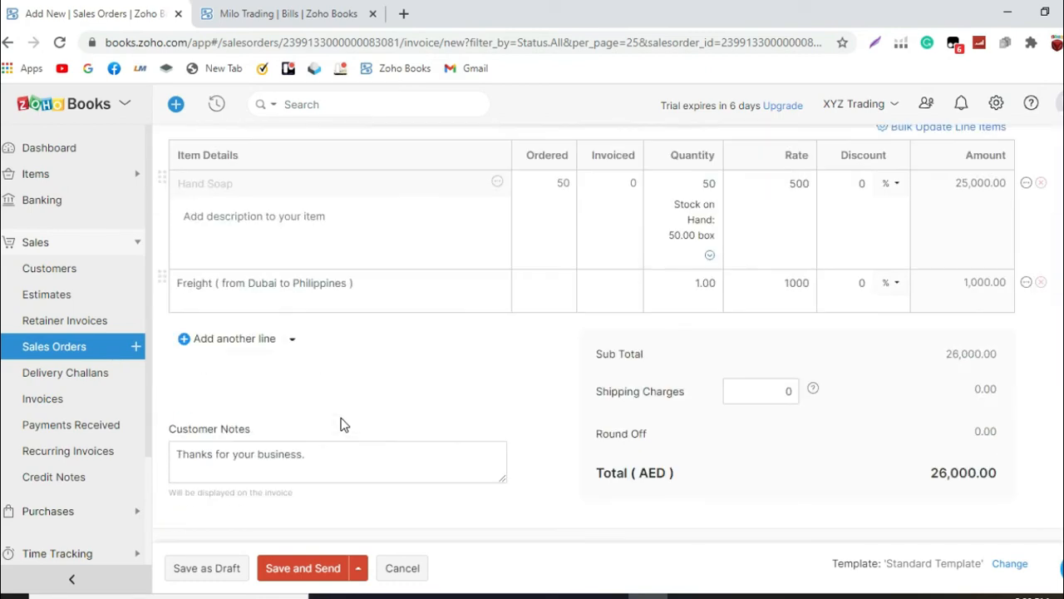
pyautogui.scroll(-1, 341, 418)
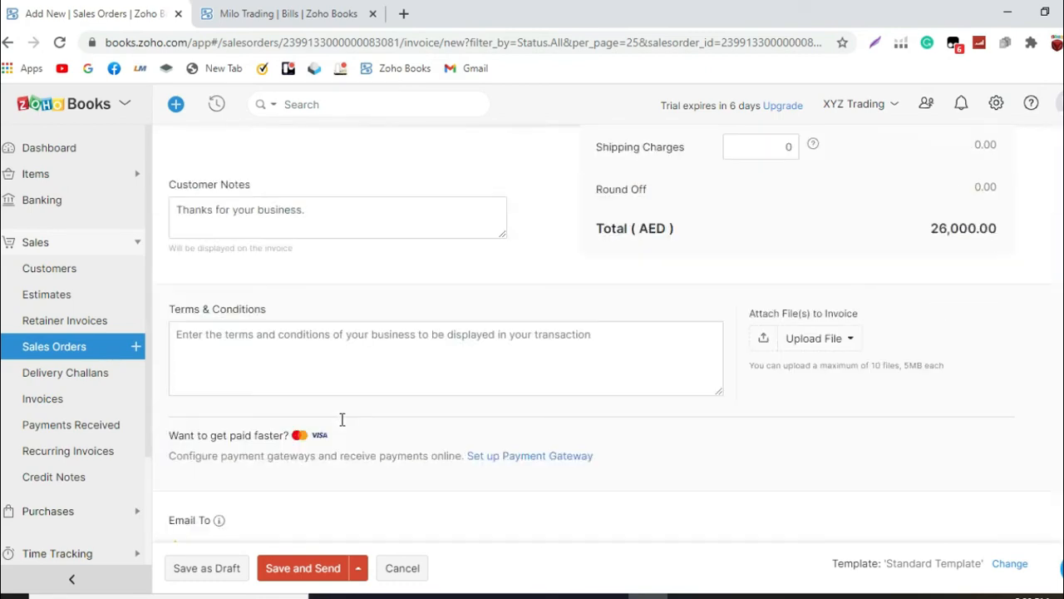
pyautogui.click(232, 346)
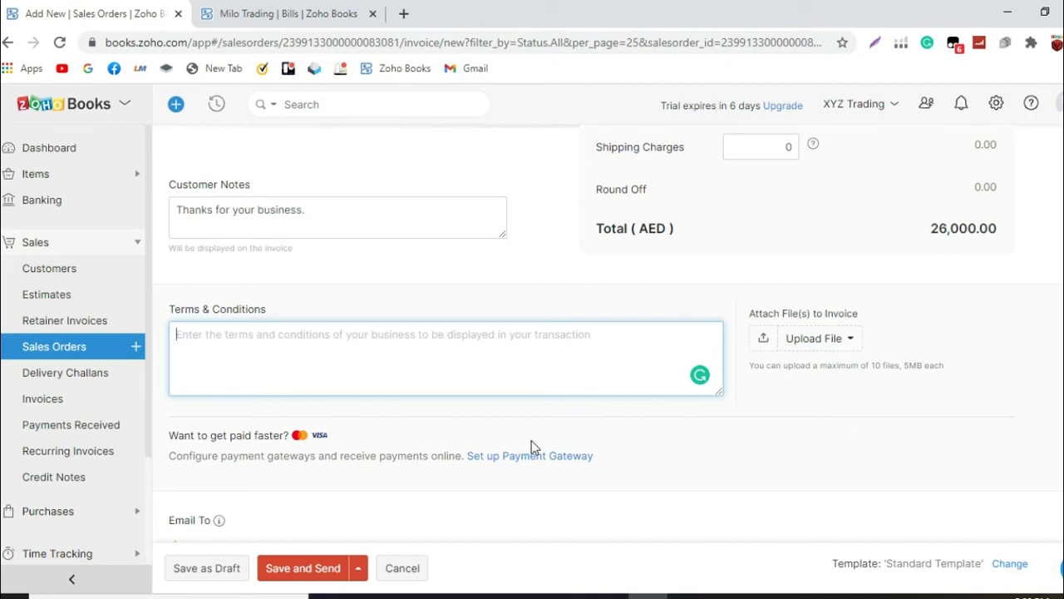
pyautogui.scroll(10, 524, 449)
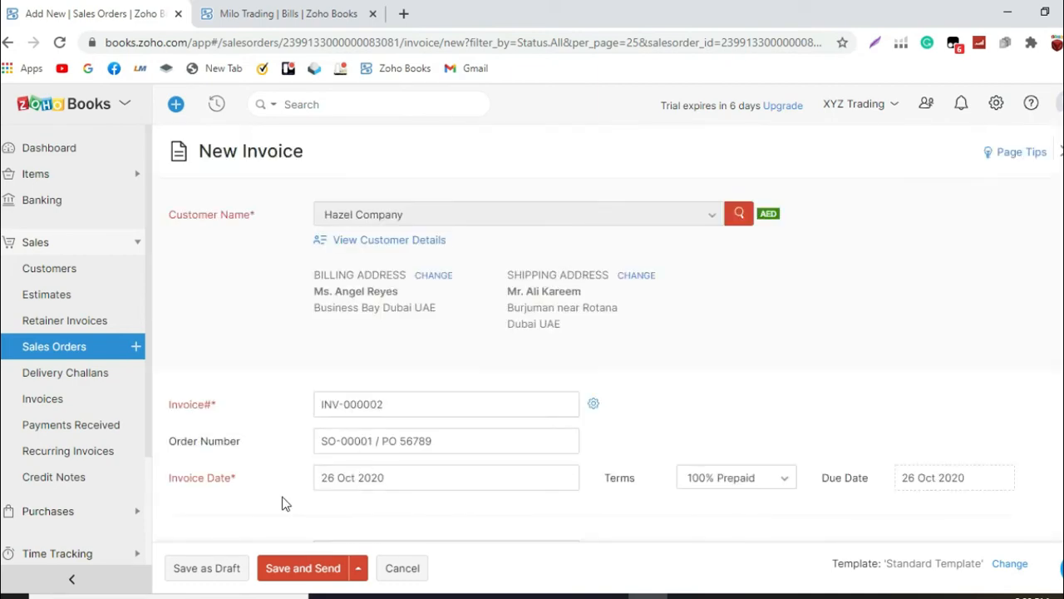
pyautogui.click(208, 570)
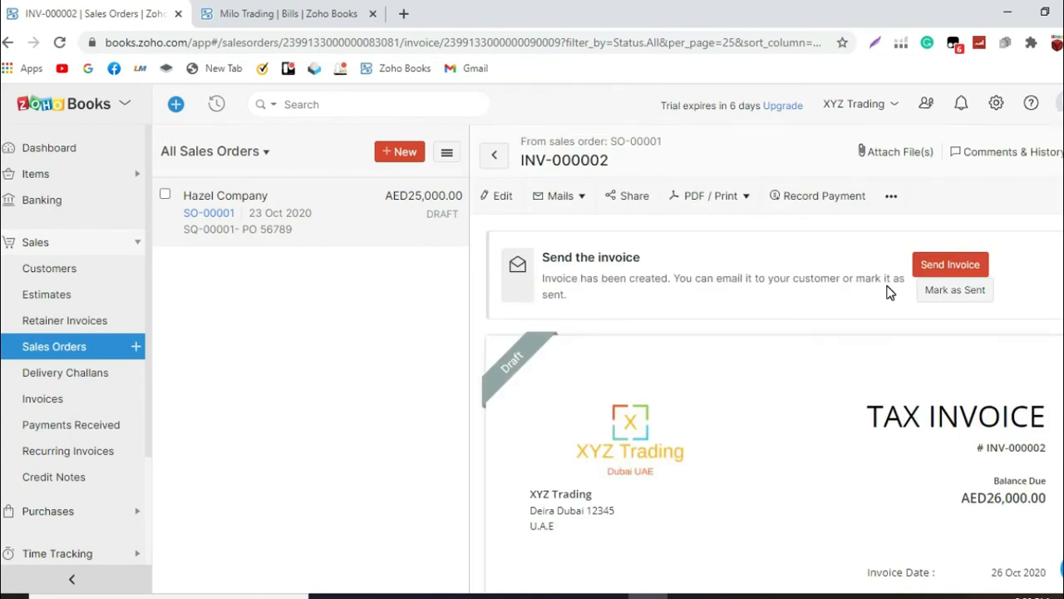
# Step: Examine the draft tax invoice's preview, including its dates, PO reference, line items and total
pyautogui.scroll(-2, 890, 291)
pyautogui.scroll(-1, 889, 292)
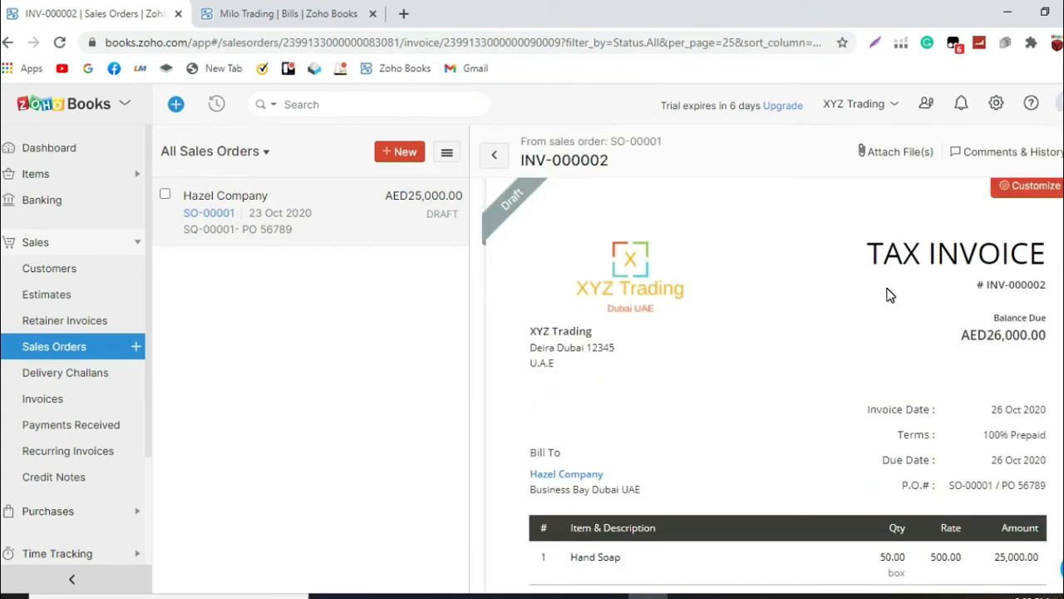
pyautogui.scroll(-1, 890, 294)
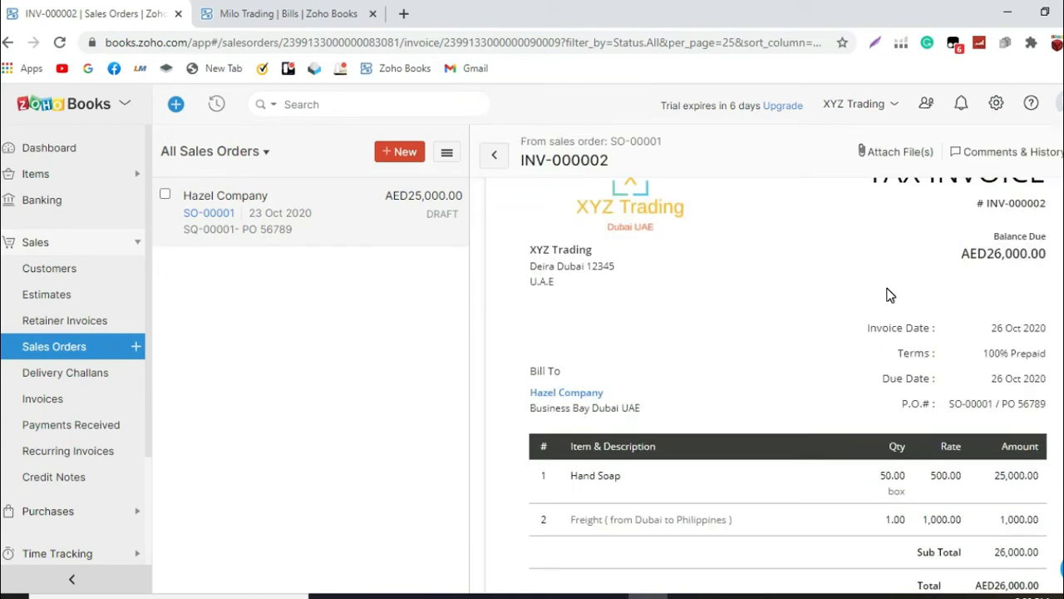
pyautogui.scroll(-1, 889, 294)
pyautogui.scroll(3, 887, 295)
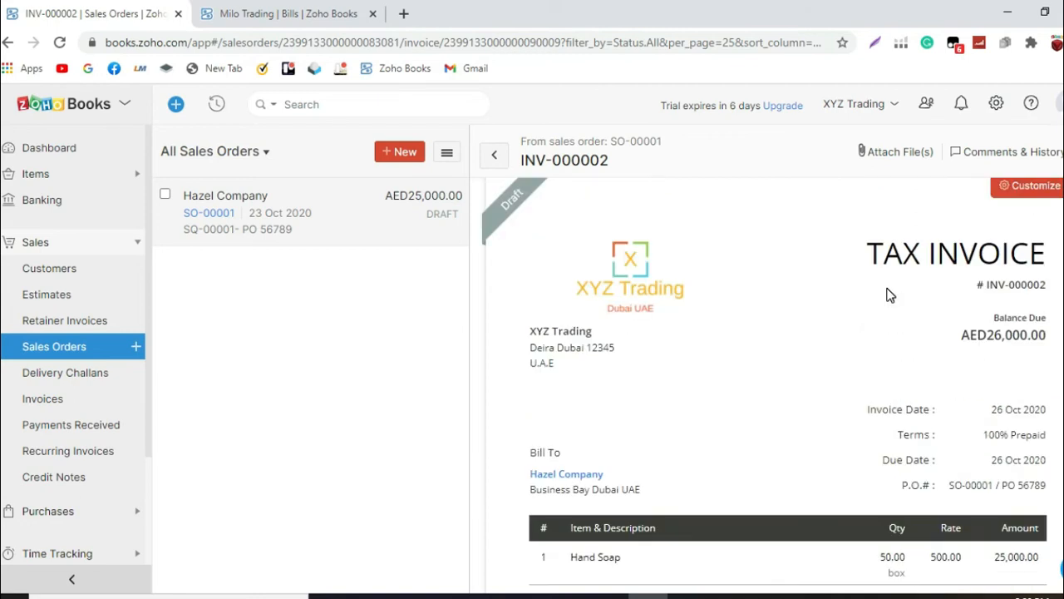
# Step: Reopen the draft invoice for editing, check its details and line items, and save it without changes
pyautogui.click(500, 200)
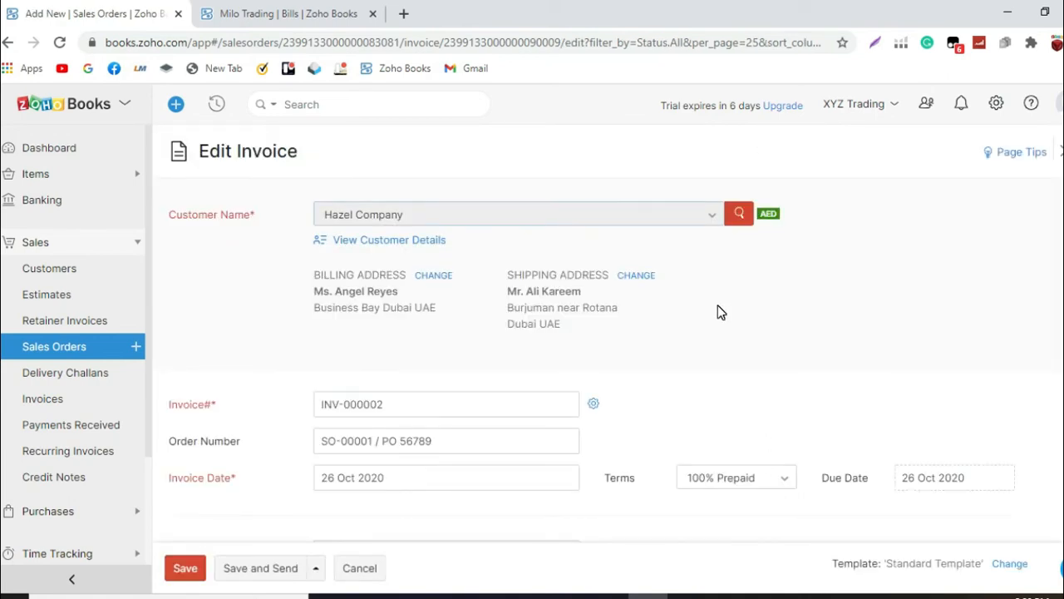
pyautogui.scroll(-1, 719, 311)
pyautogui.scroll(-3, 720, 312)
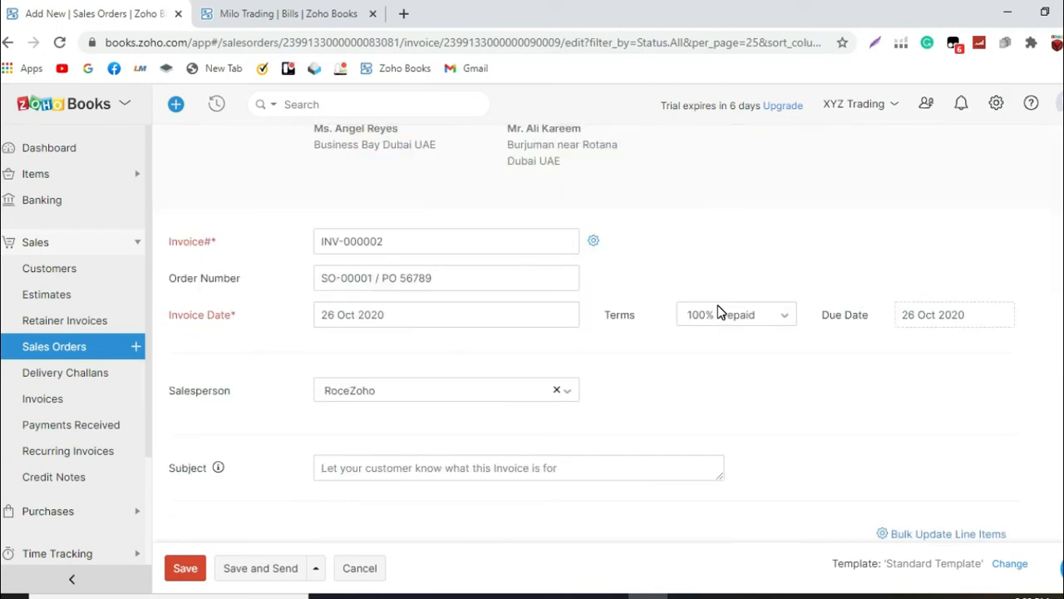
pyautogui.scroll(-1, 721, 309)
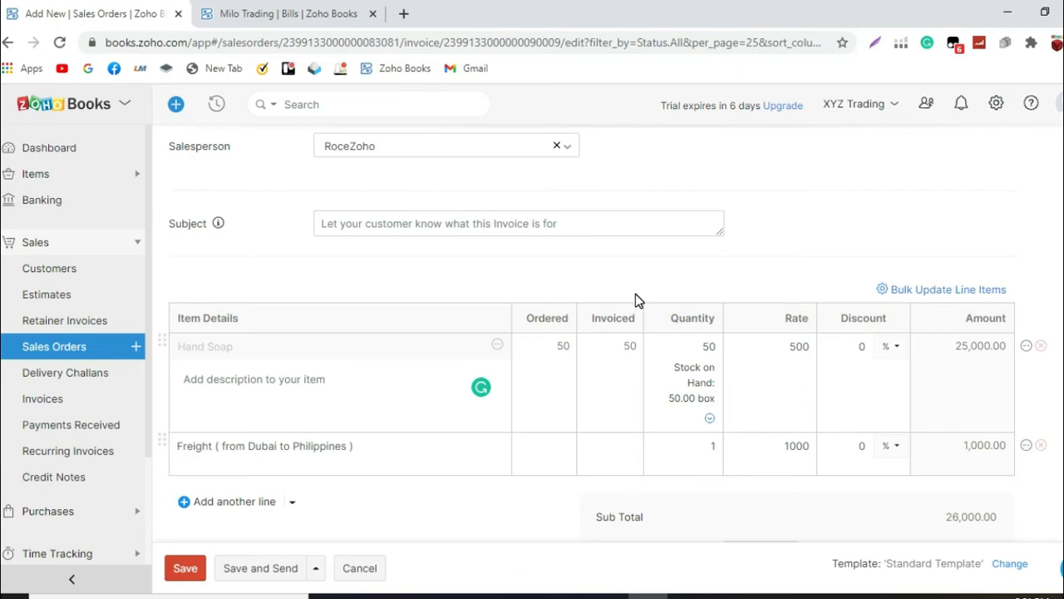
pyautogui.scroll(-2, 635, 293)
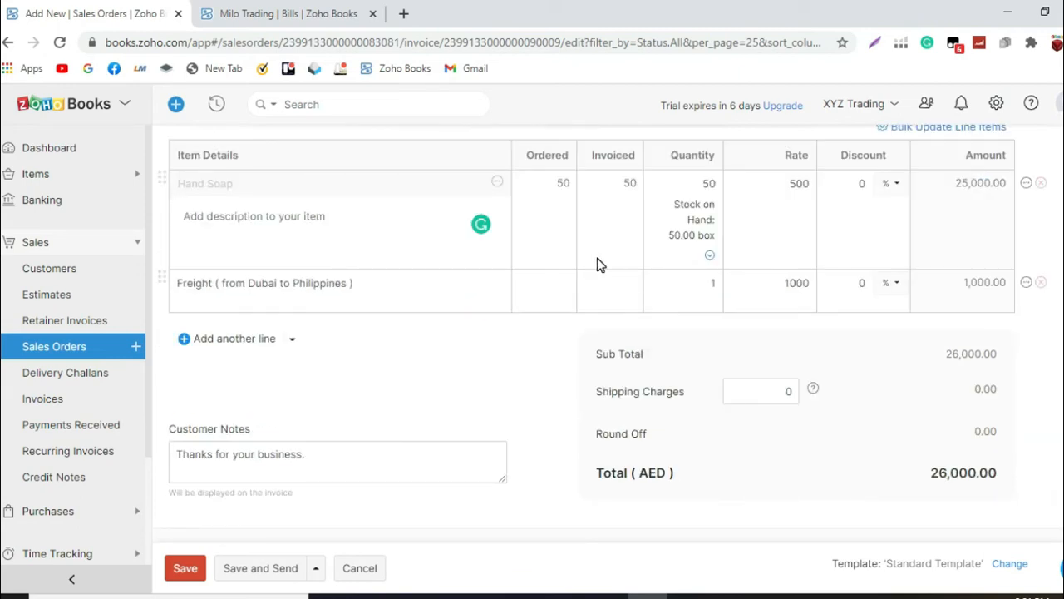
pyautogui.scroll(-3, 622, 252)
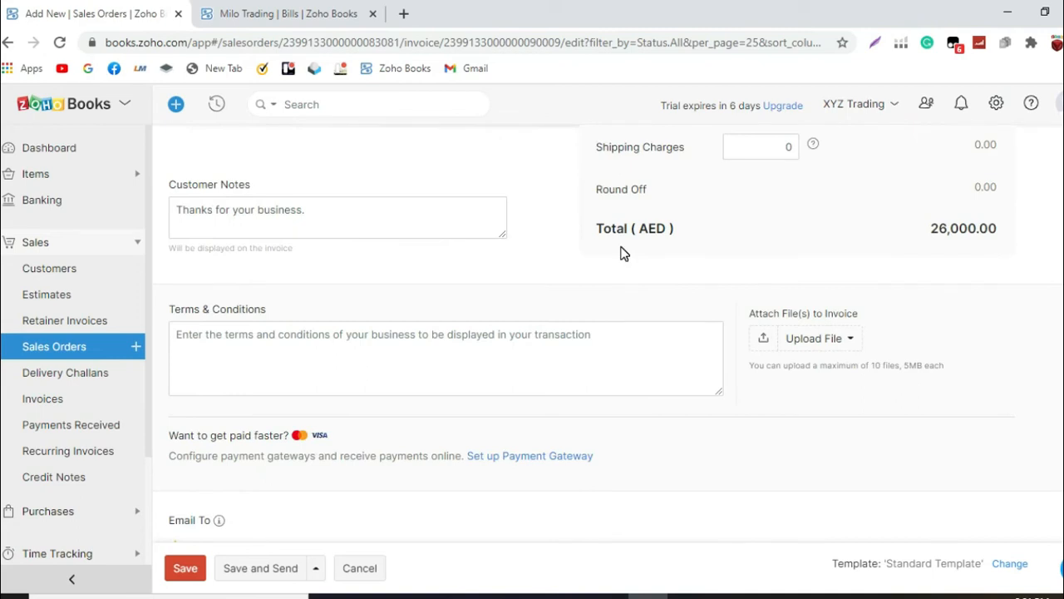
pyautogui.scroll(10, 624, 252)
pyautogui.scroll(-2, 269, 493)
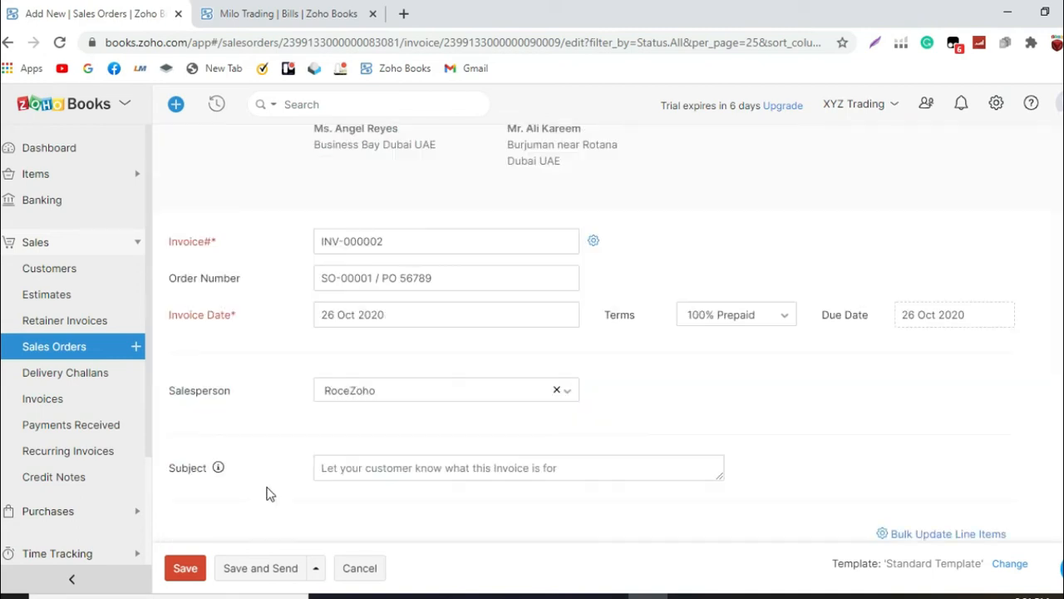
pyautogui.click(191, 569)
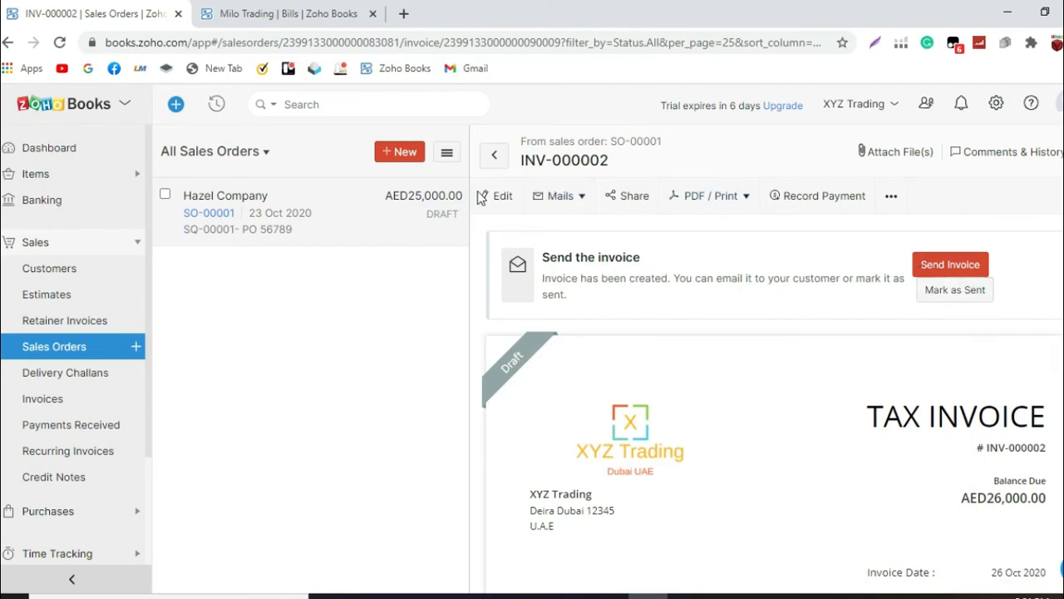
# Step: Mark the Hazel Company invoice as sent
pyautogui.click(585, 202)
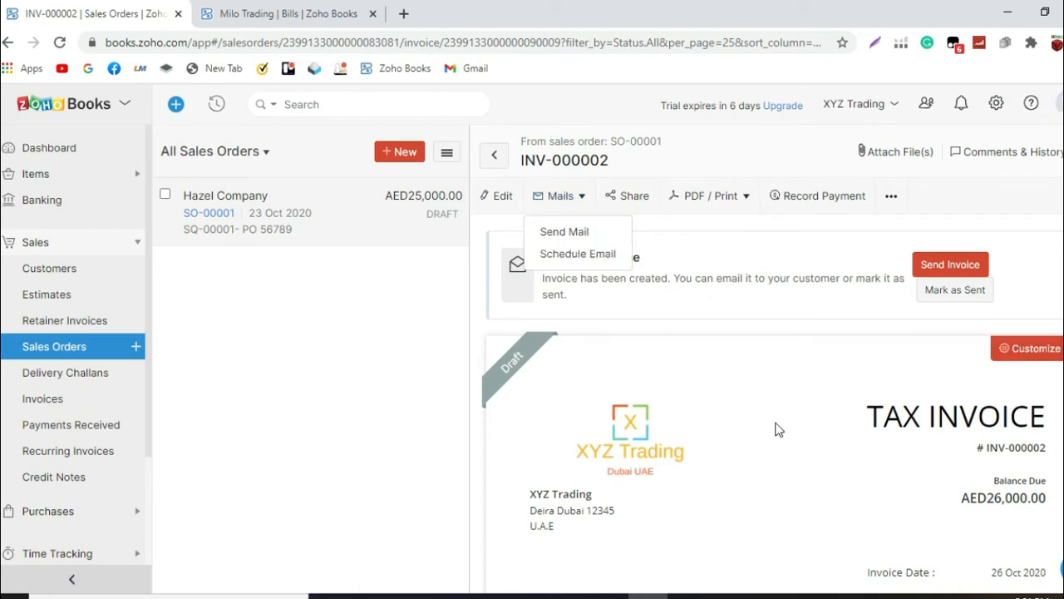
pyautogui.click(807, 267)
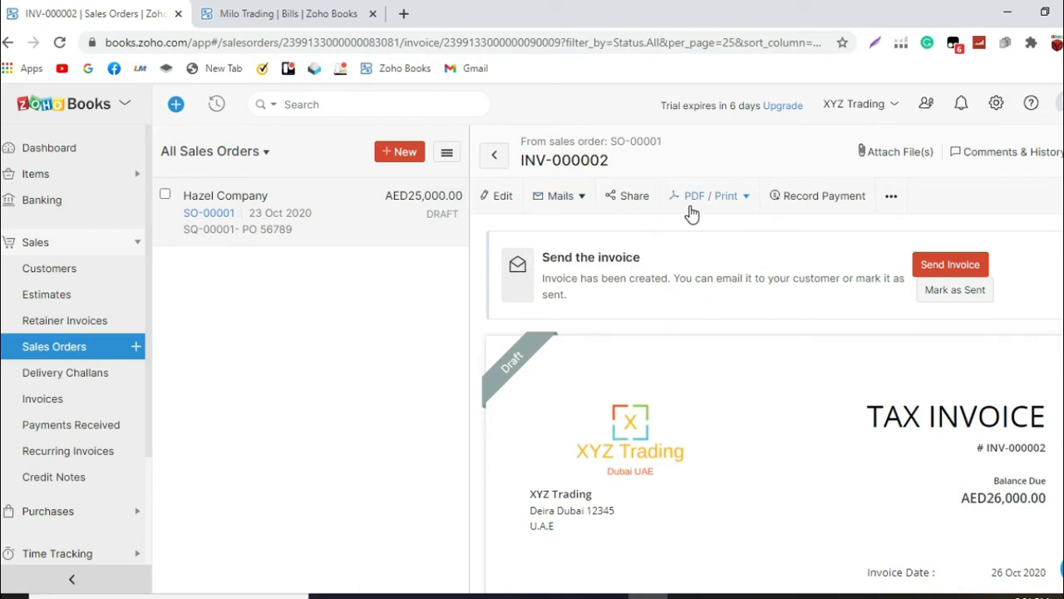
pyautogui.click(748, 197)
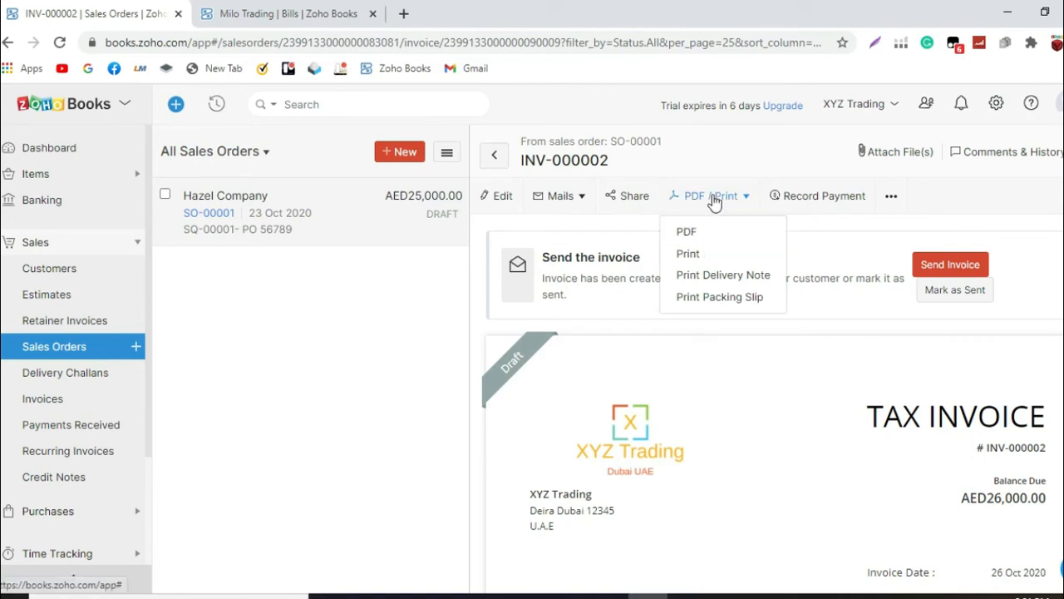
pyautogui.click(817, 248)
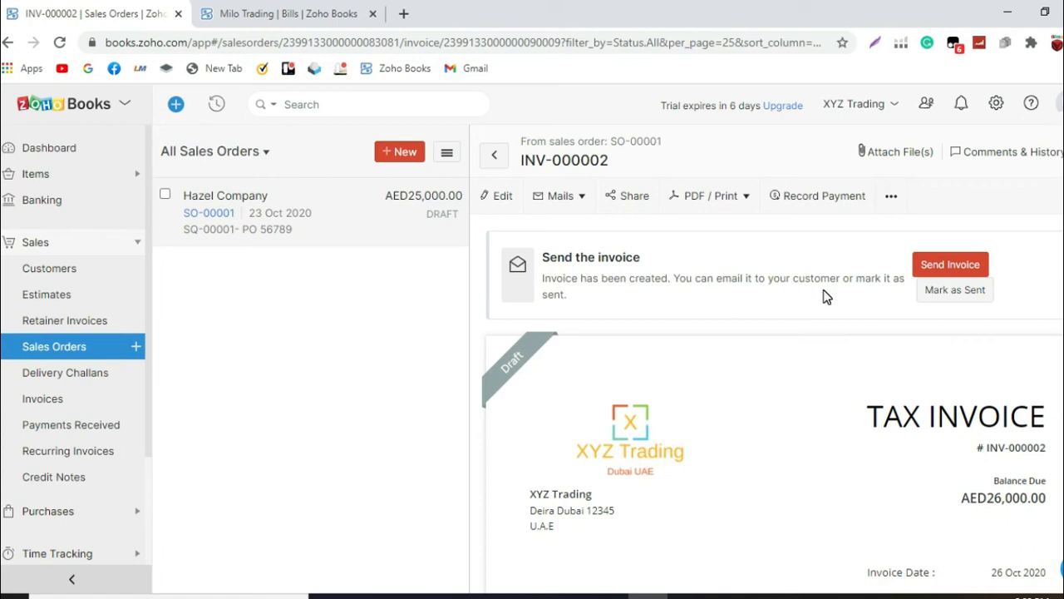
pyautogui.click(992, 293)
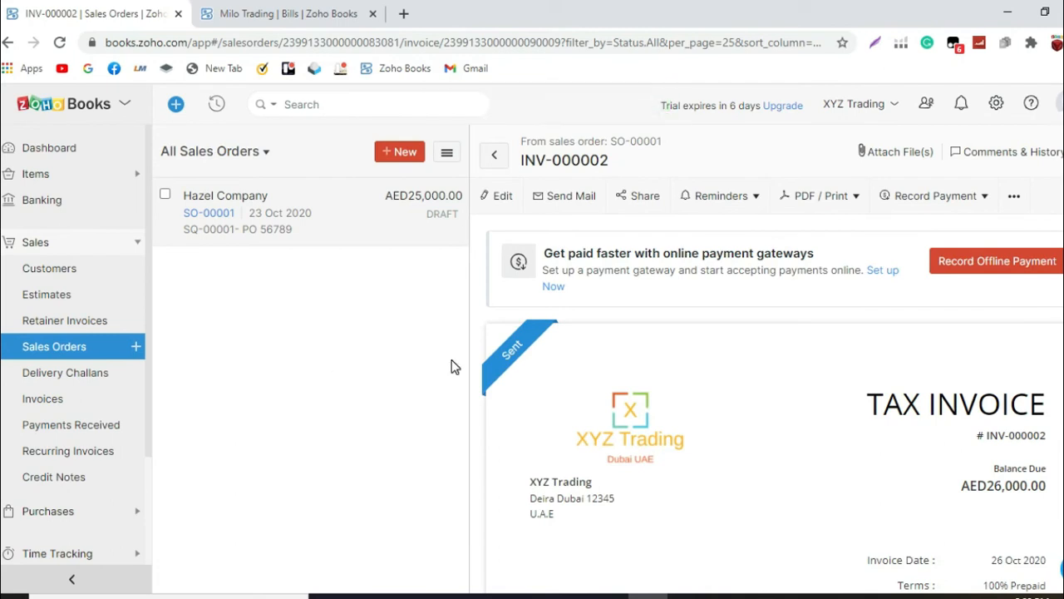
pyautogui.click(502, 197)
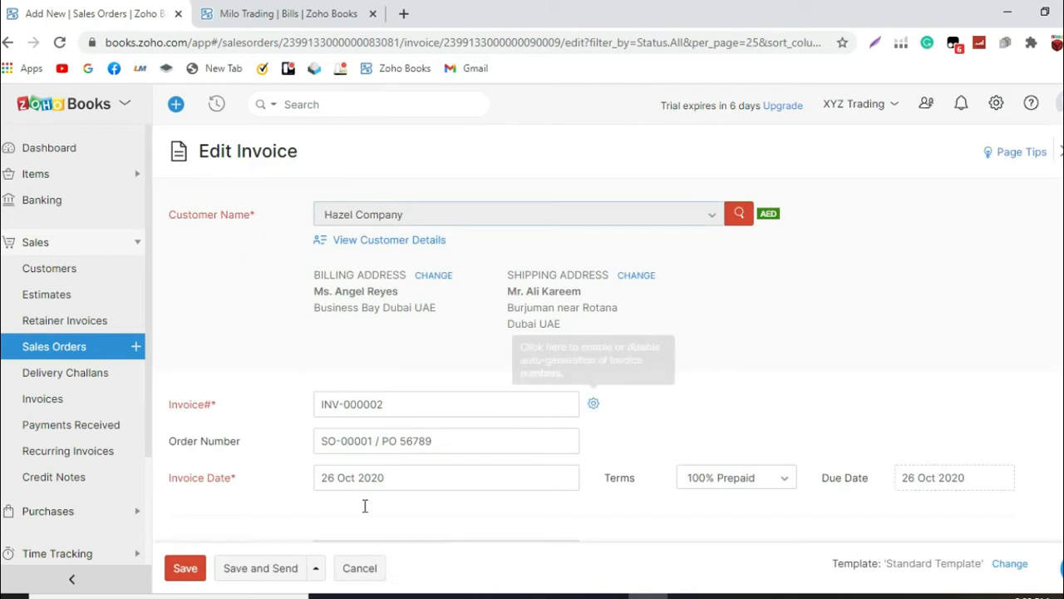
pyautogui.scroll(-4, 363, 506)
pyautogui.click(261, 567)
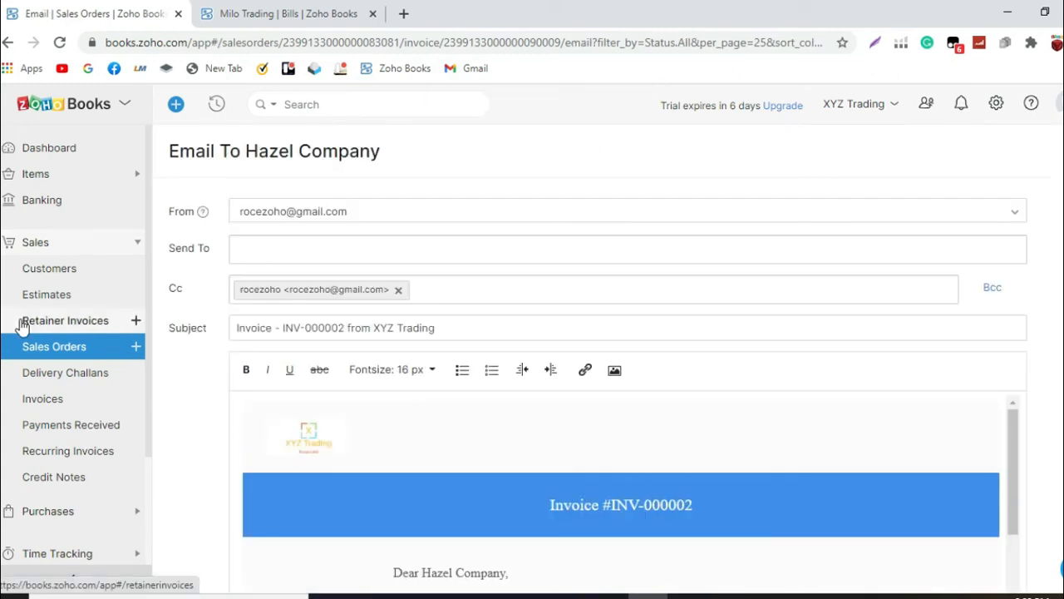
# Step: Open the Hazel Company invoice from the list of all invoices and examine its status, line items and balance due
pyautogui.click(68, 403)
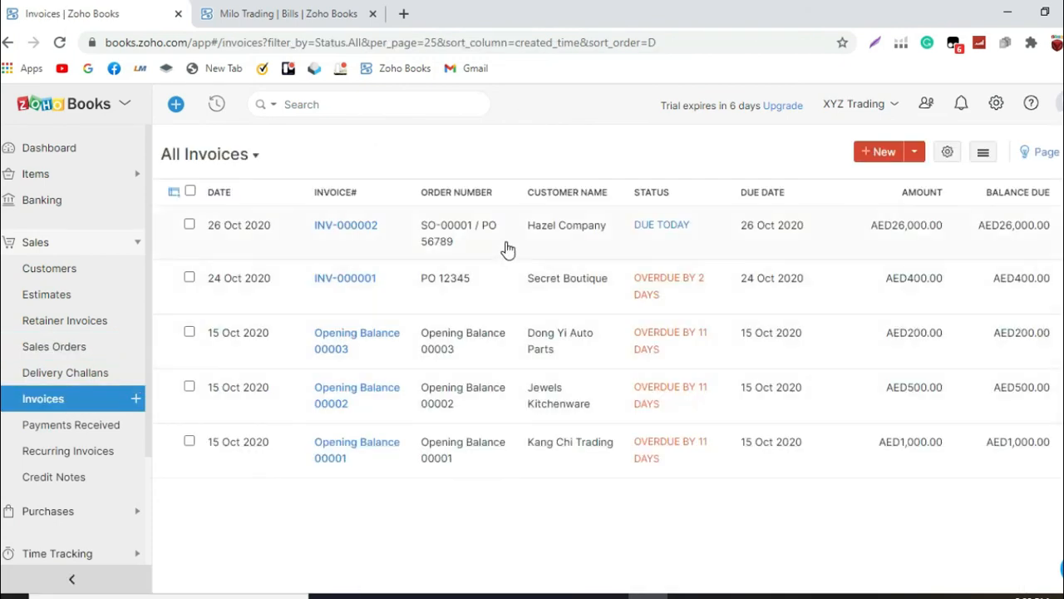
pyautogui.click(507, 247)
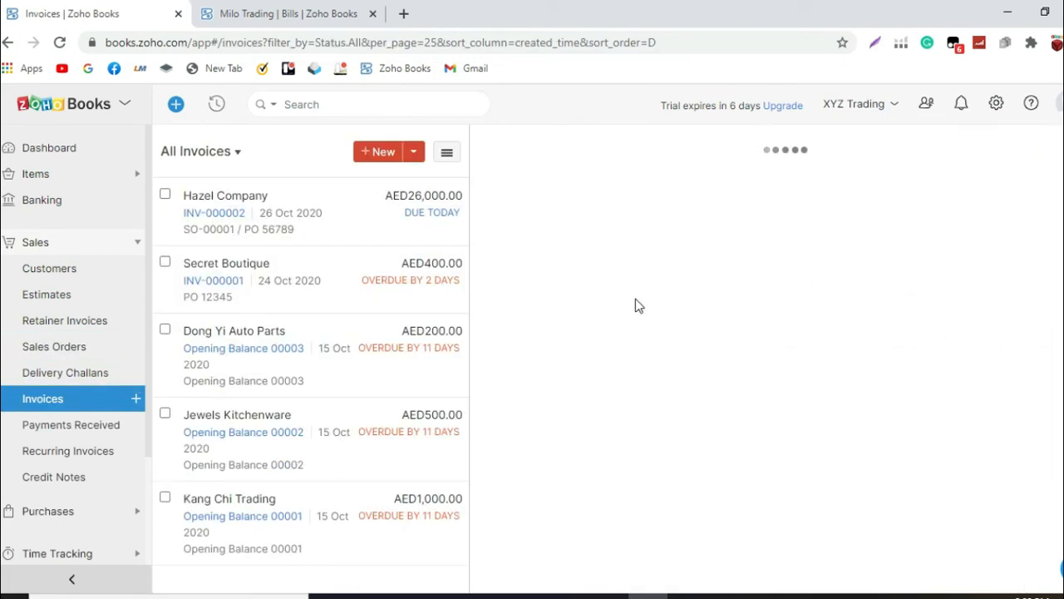
pyautogui.scroll(-3, 637, 298)
pyautogui.scroll(-2, 640, 302)
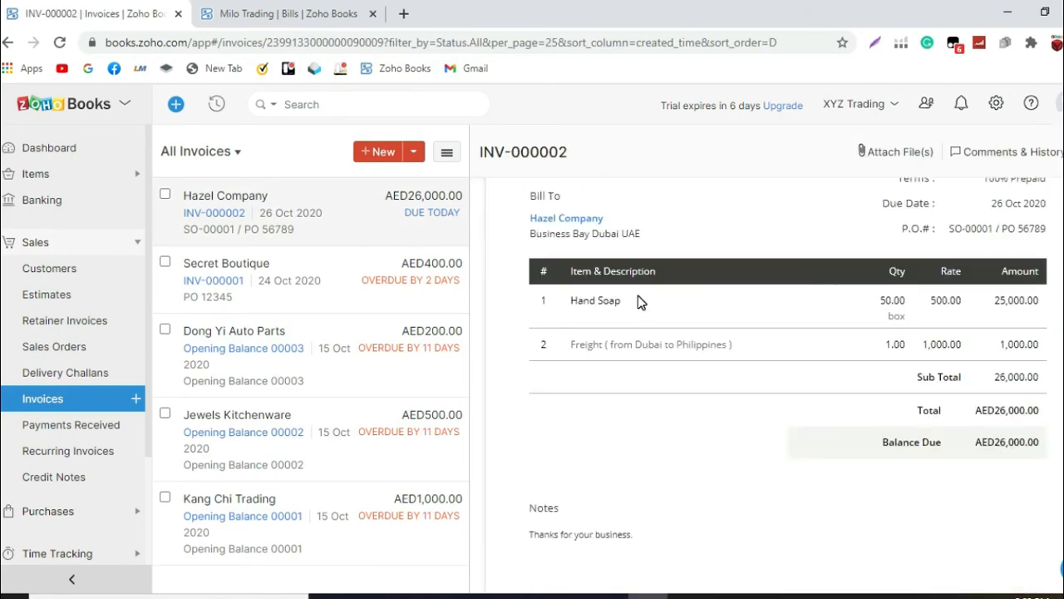
pyautogui.scroll(4, 639, 301)
pyautogui.scroll(1, 637, 300)
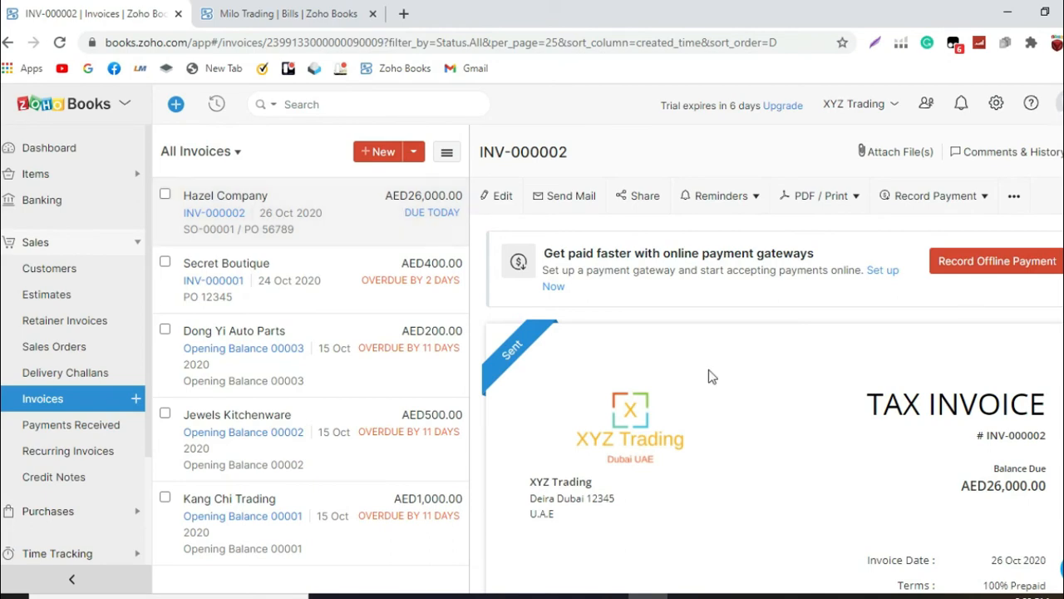
pyautogui.scroll(-2, 708, 370)
pyautogui.scroll(-2, 705, 367)
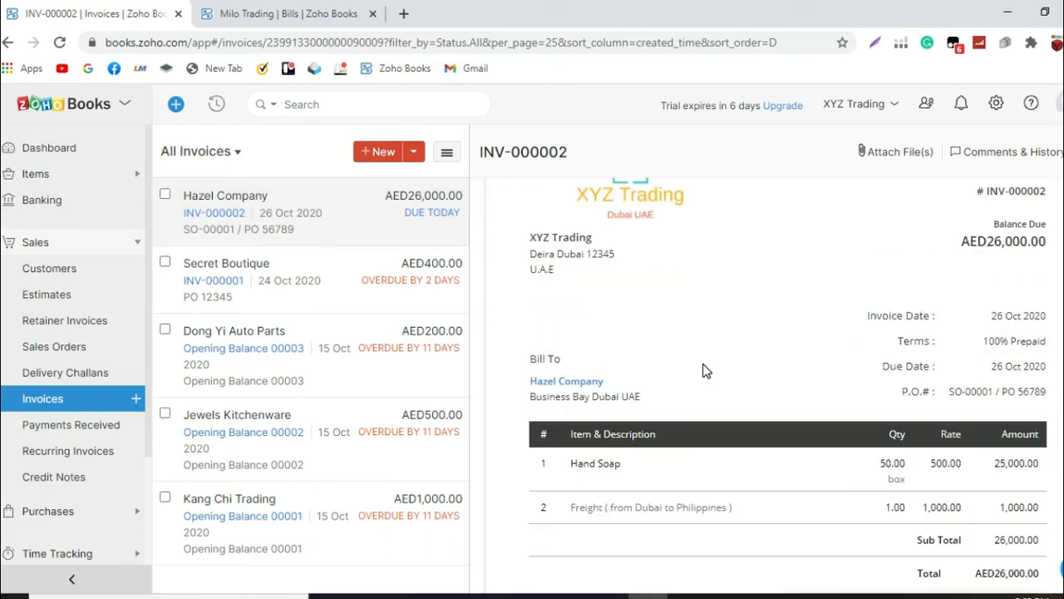
pyautogui.scroll(4, 700, 364)
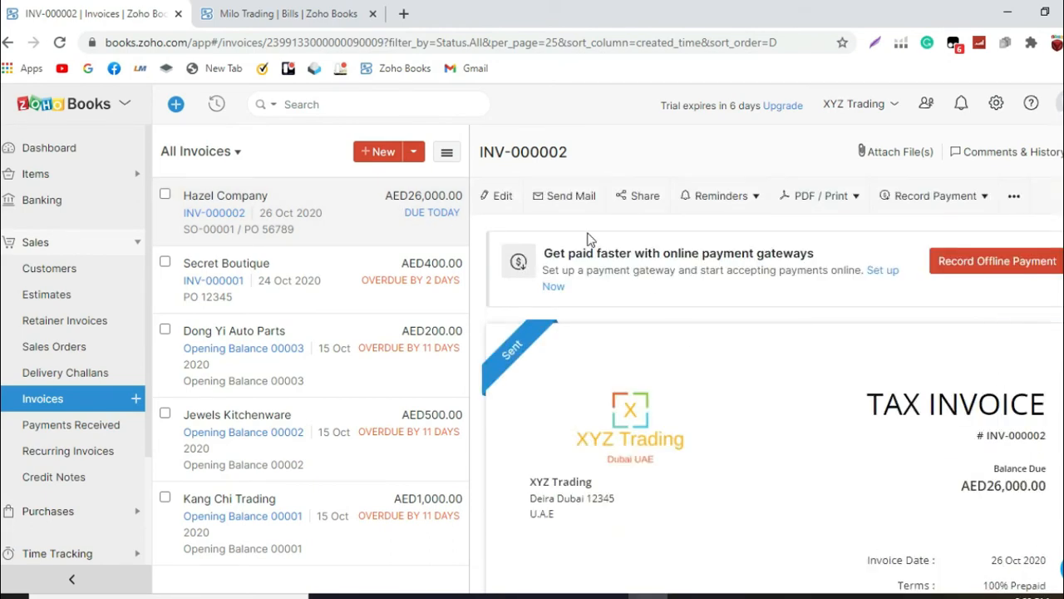
# Step: Open the sent Hazel Company invoice for editing and examine its header, Hand Soap stock on hand, Freight line and totals
pyautogui.click(501, 200)
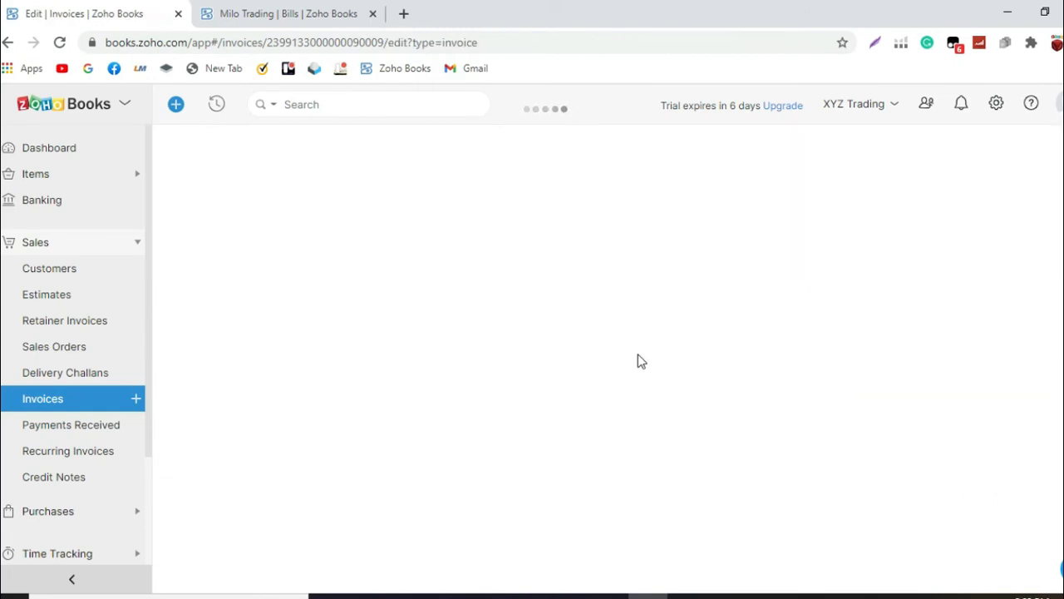
pyautogui.scroll(-4, 640, 357)
pyautogui.scroll(-1, 640, 356)
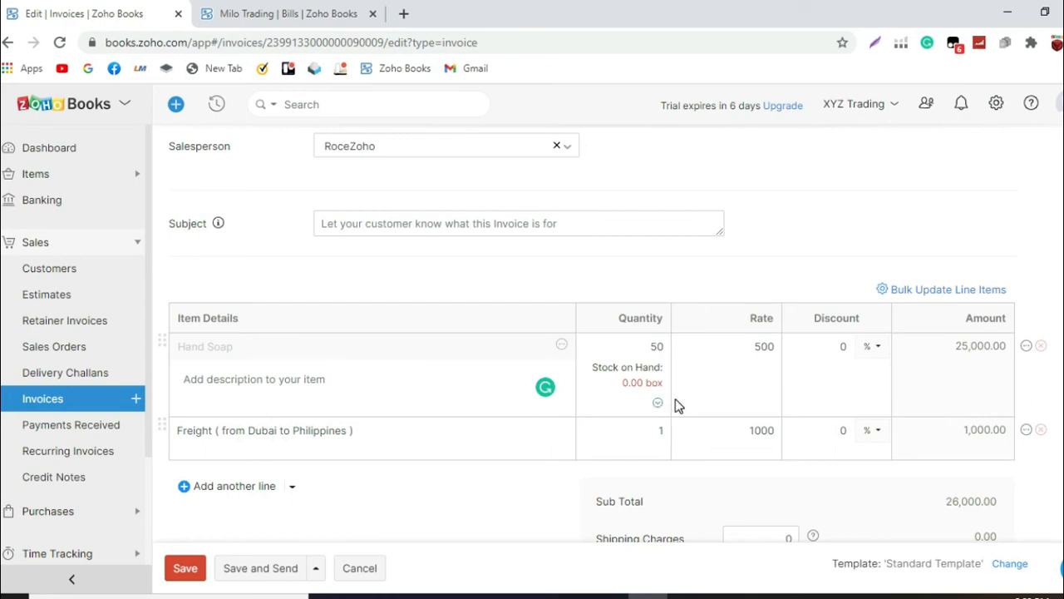
pyautogui.scroll(10, 677, 405)
pyautogui.scroll(-4, 677, 406)
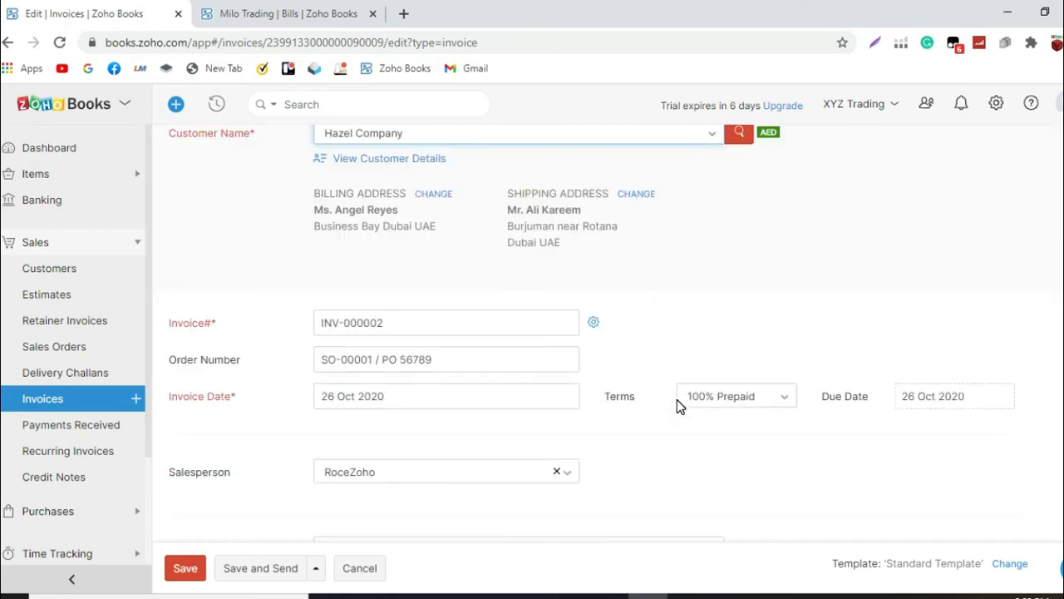
pyautogui.scroll(-2, 678, 405)
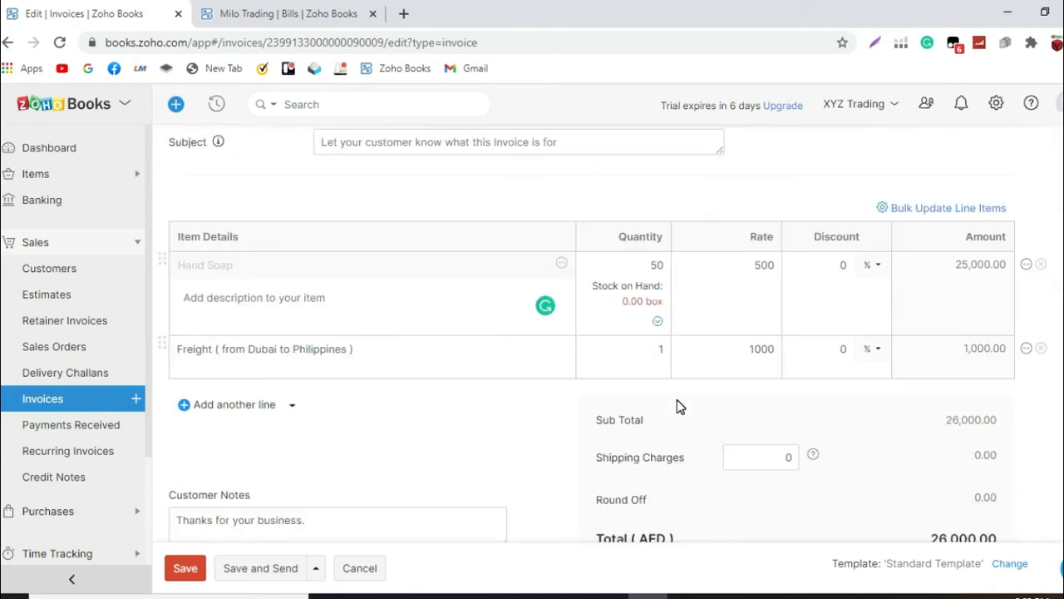
pyautogui.scroll(-2, 678, 406)
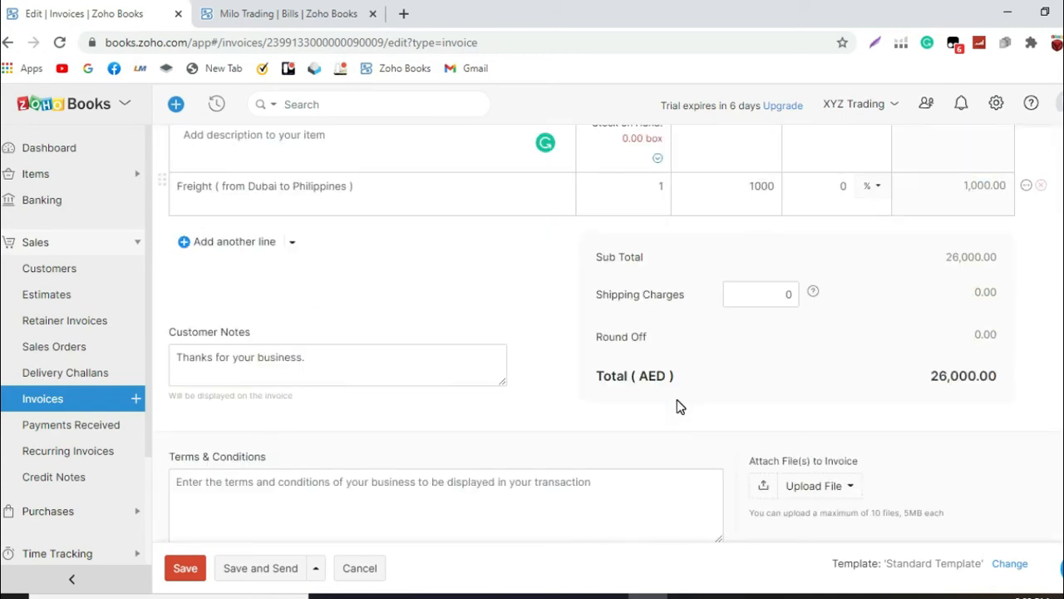
pyautogui.scroll(2, 677, 405)
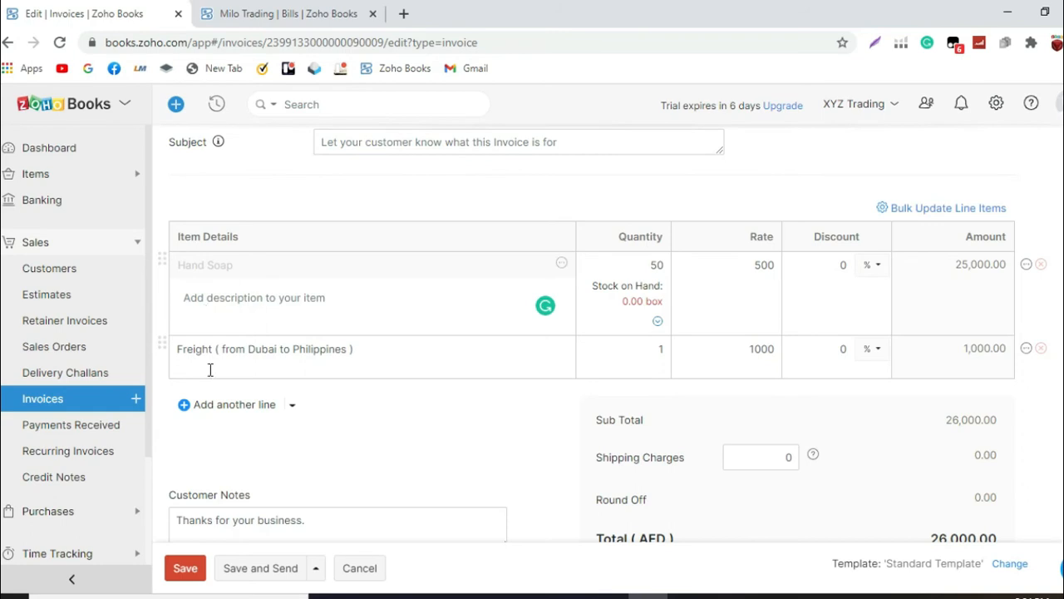
# Step: Check which account is assigned to the Freight line in its additional information, and leave the invoice editor without saving
pyautogui.click(1026, 348)
pyautogui.click(995, 376)
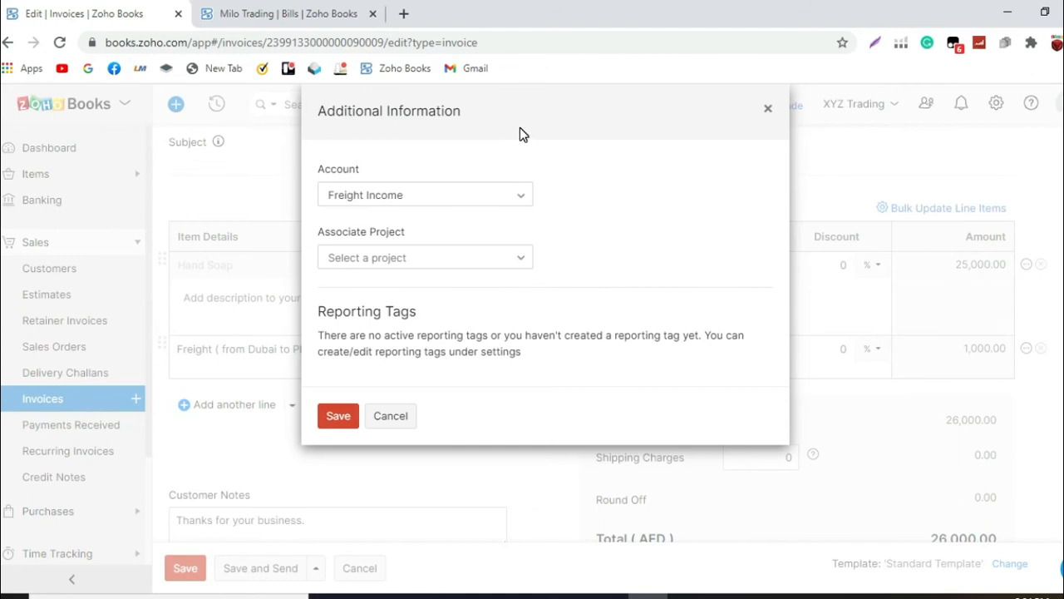
pyautogui.click(522, 206)
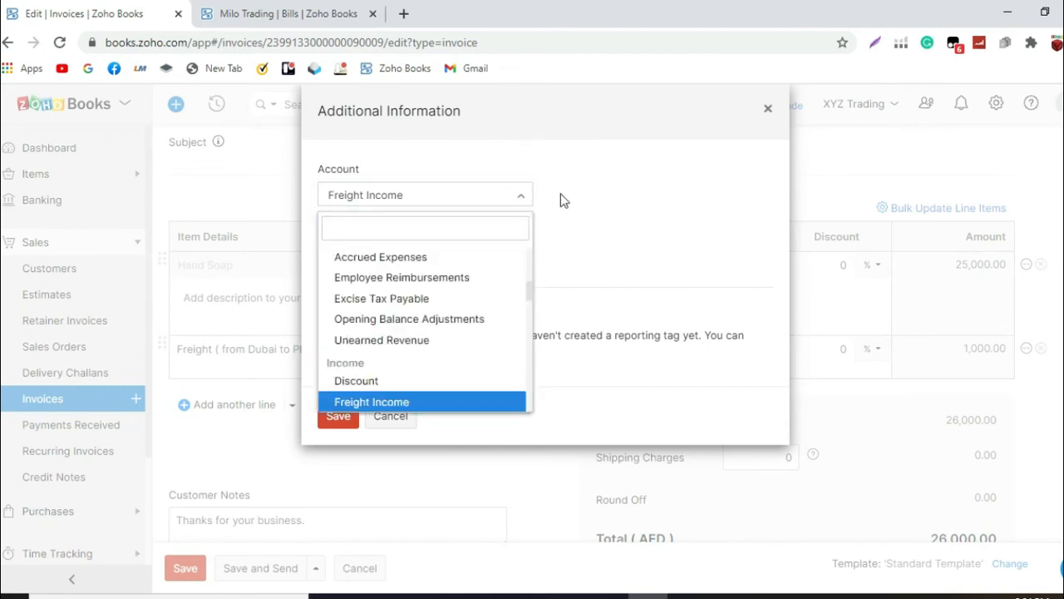
pyautogui.click(767, 112)
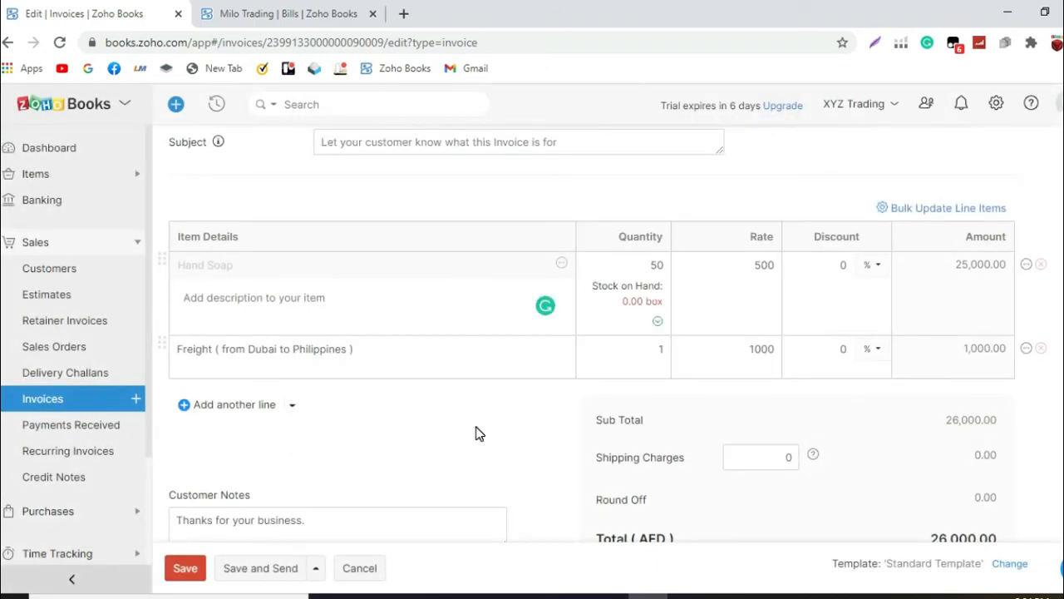
pyautogui.scroll(-2, 476, 433)
pyautogui.scroll(7, 475, 433)
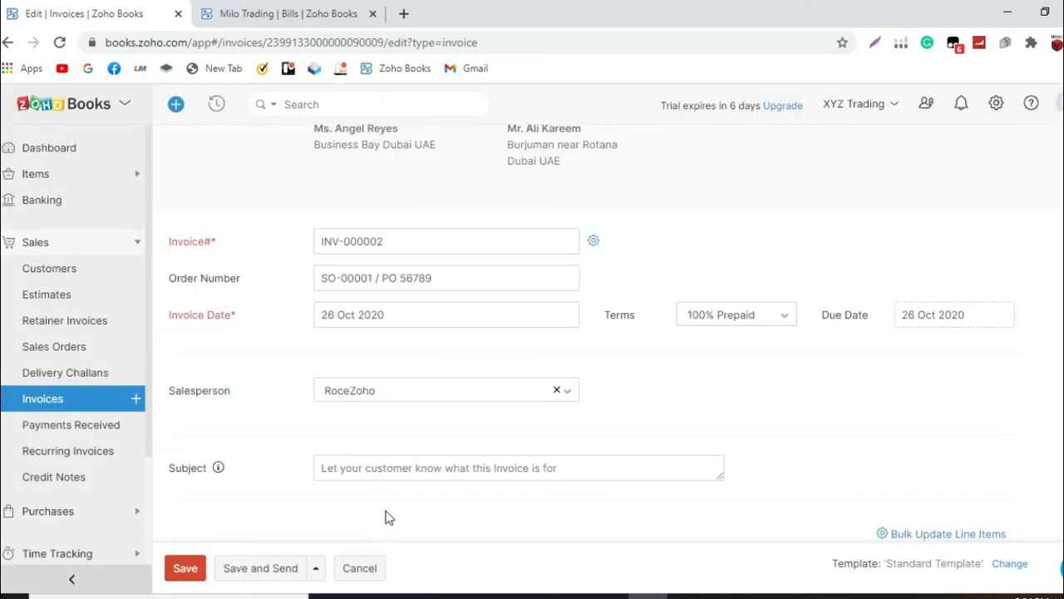
pyautogui.click(359, 569)
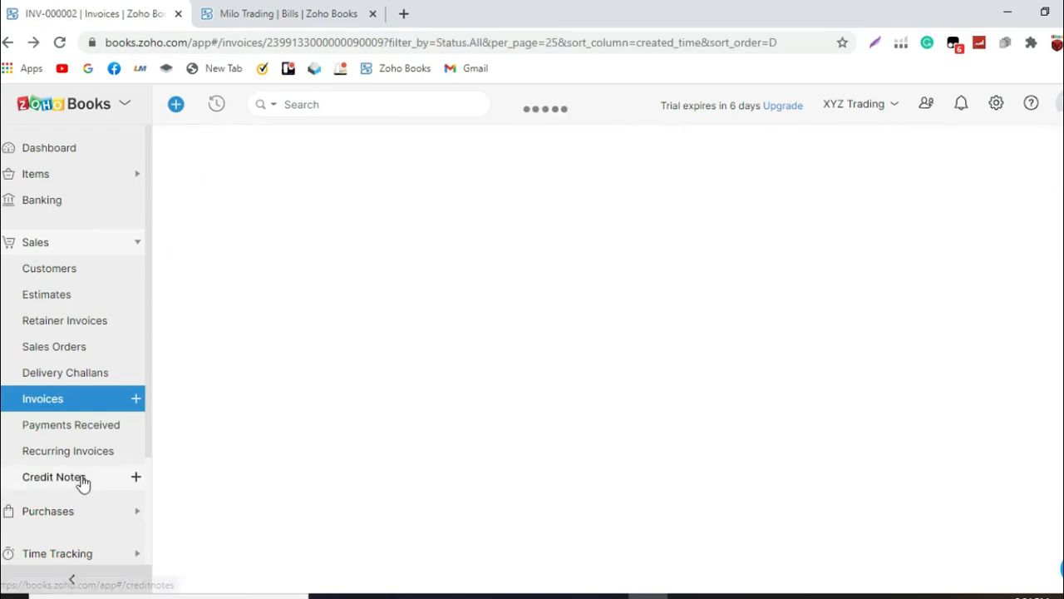
# Step: Open the Account Transactions report from the list of reports
pyautogui.scroll(-3, 50, 478)
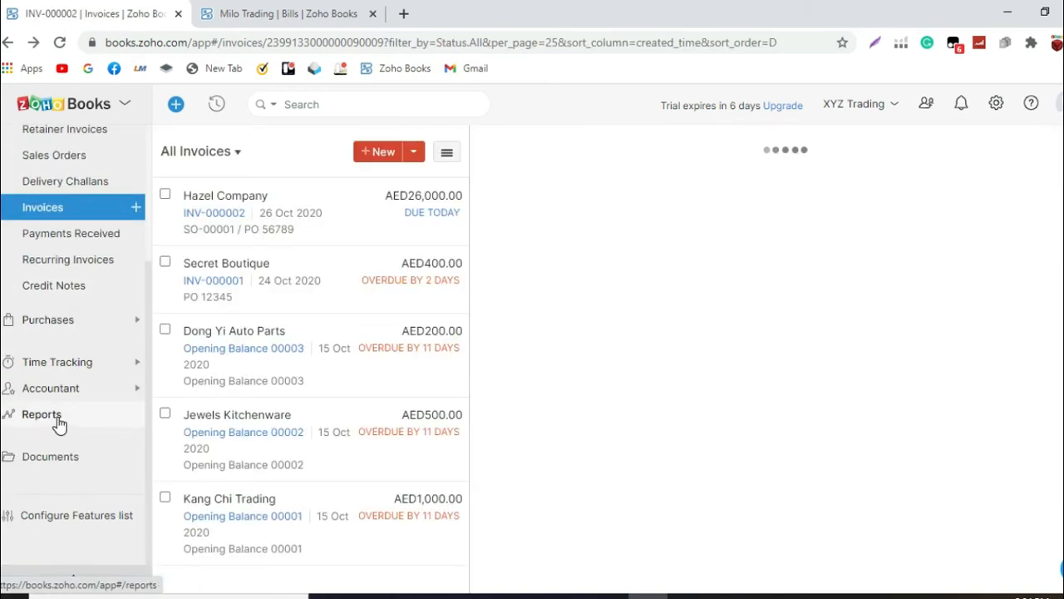
pyautogui.click(42, 414)
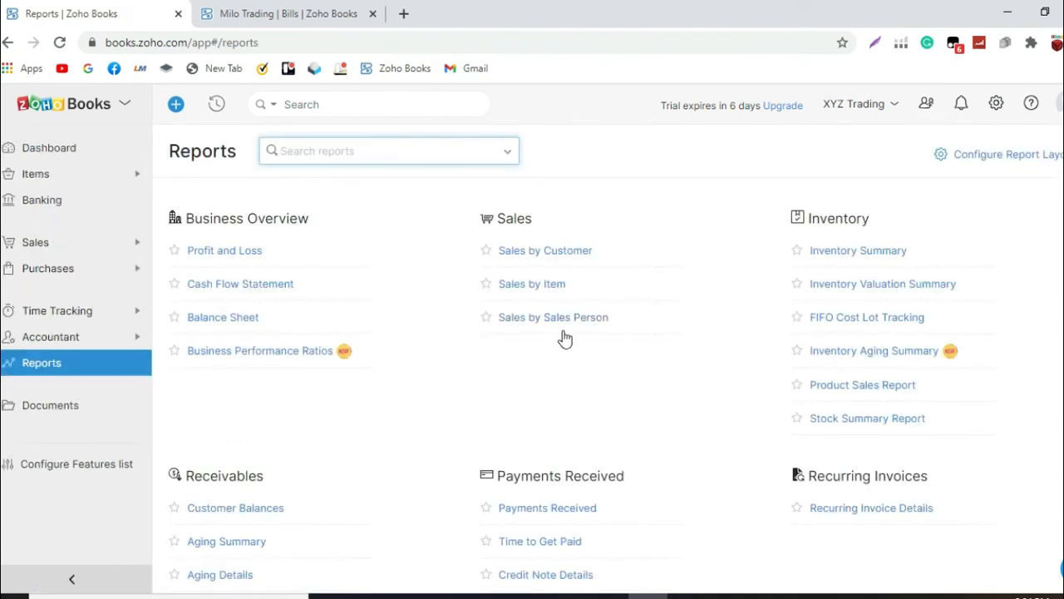
pyautogui.scroll(-8, 575, 340)
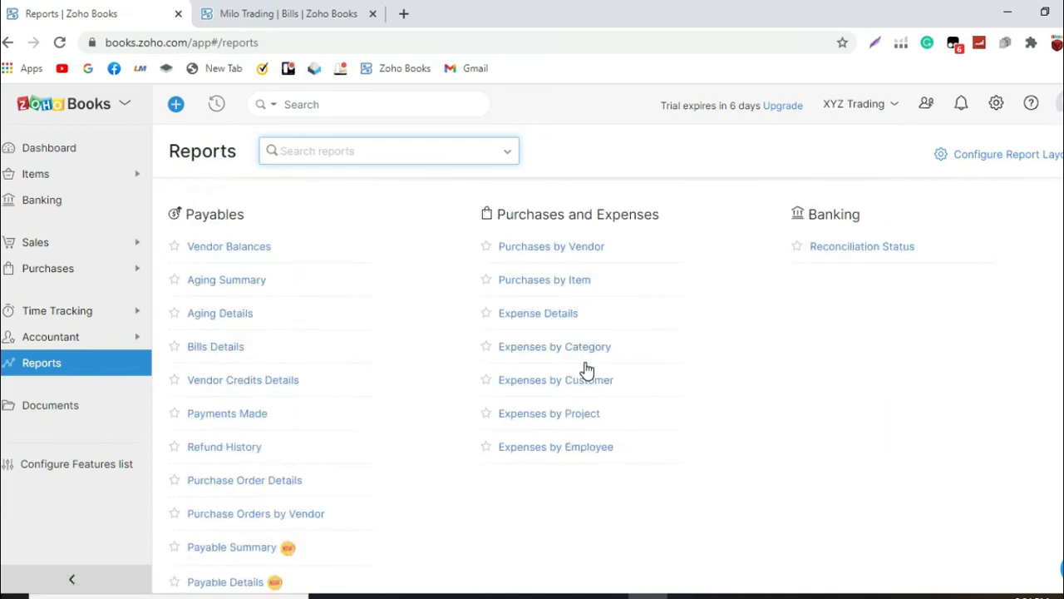
pyautogui.scroll(-4, 586, 369)
pyautogui.click(571, 350)
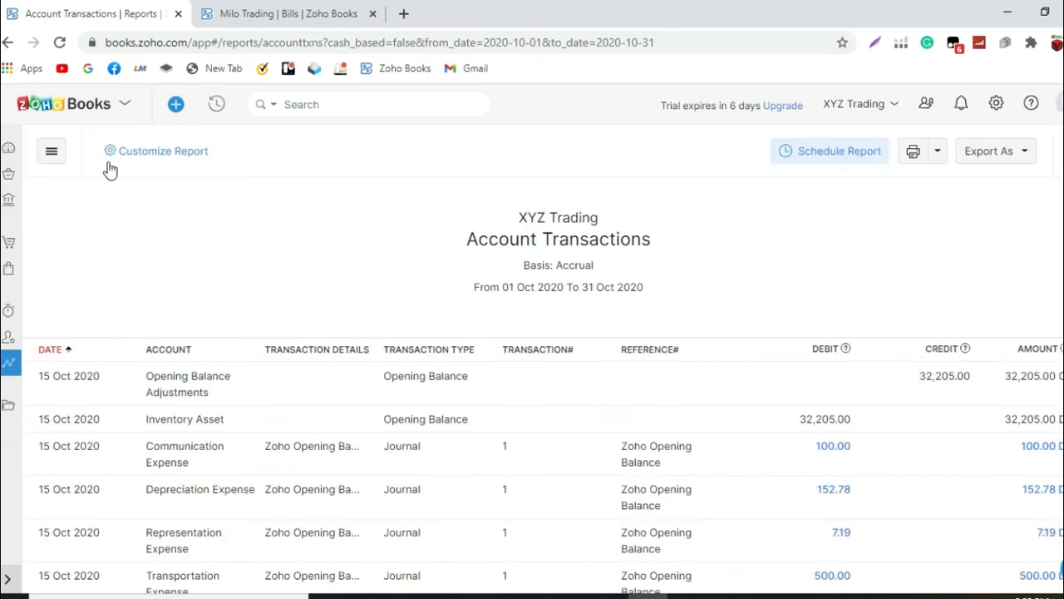
# Step: Customize the Account Transactions report to run from 26 Oct 2020 to 26 Oct 2020, and review the Hazel Company invoice's entries
pyautogui.click(198, 153)
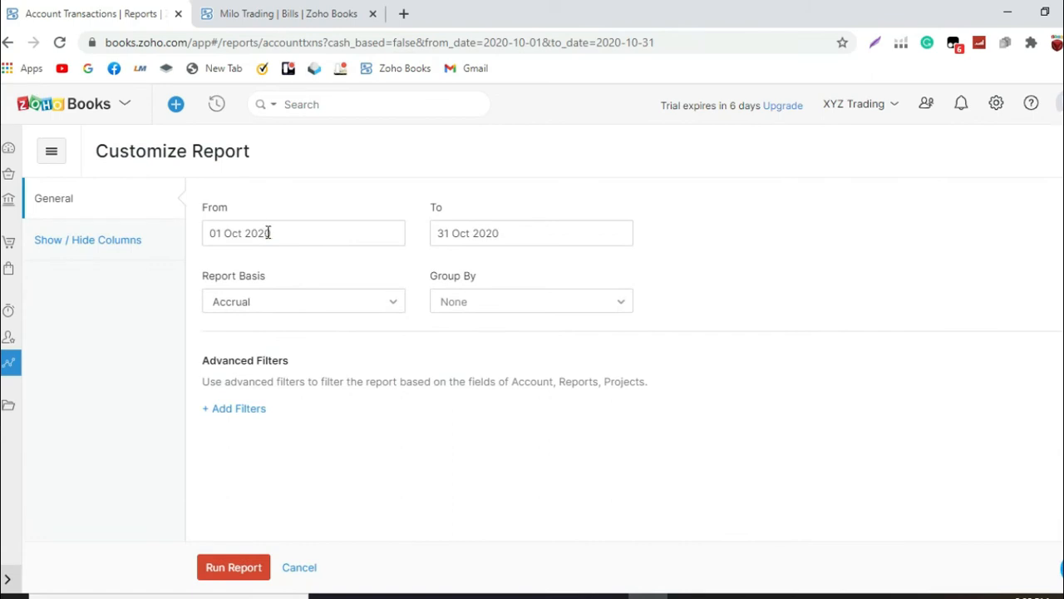
pyautogui.click(268, 232)
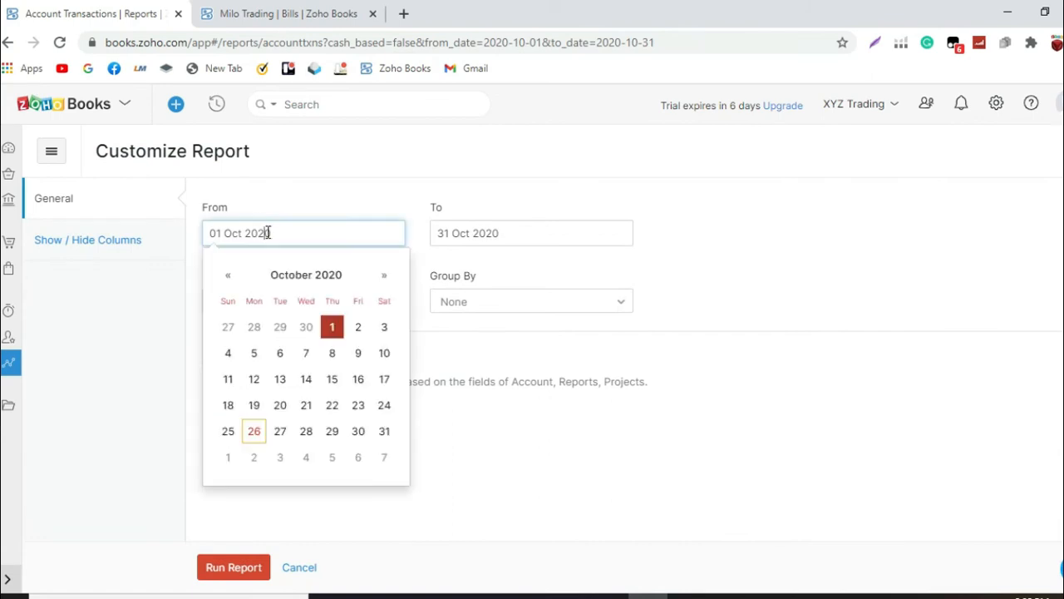
pyautogui.click(253, 431)
pyautogui.click(470, 233)
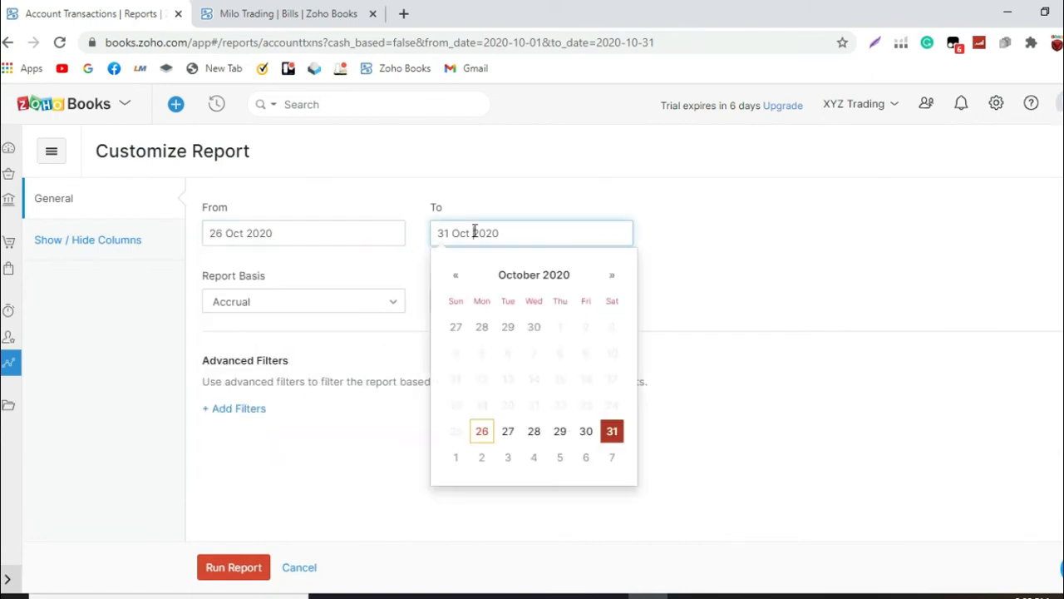
pyautogui.click(482, 433)
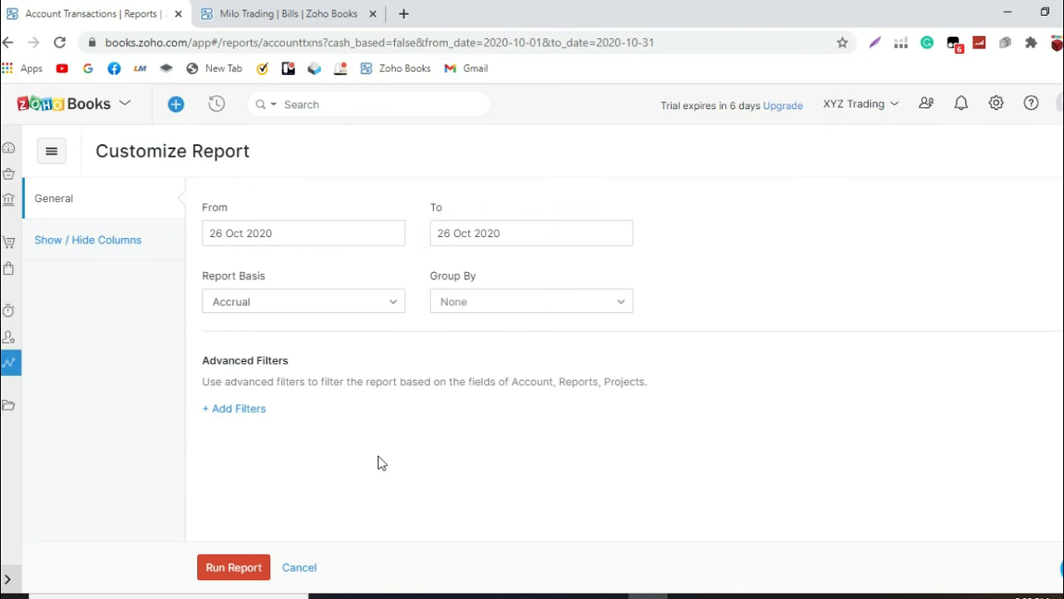
pyautogui.click(235, 568)
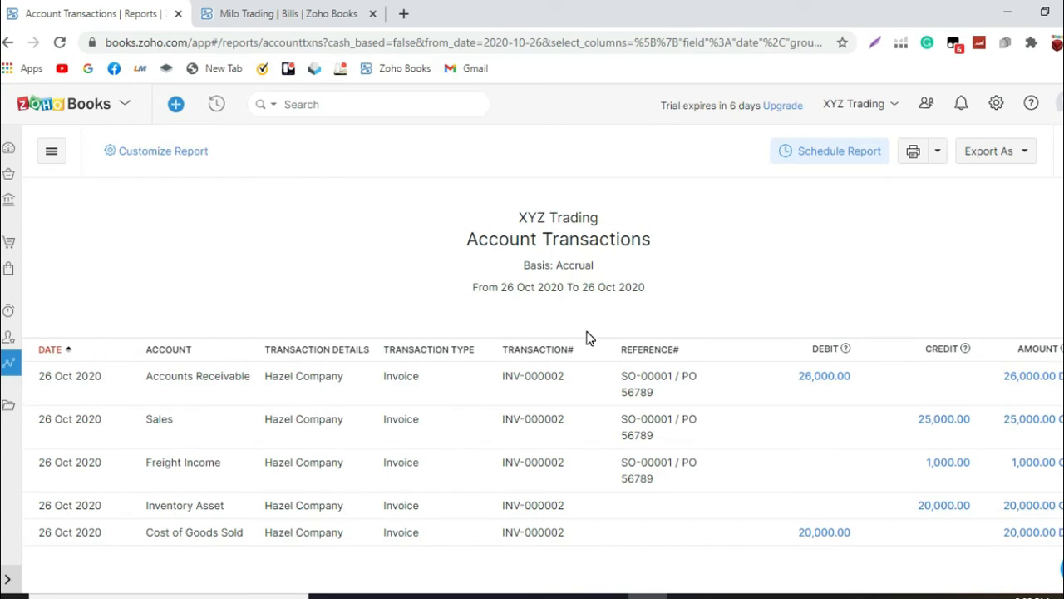
pyautogui.scroll(-1, 587, 337)
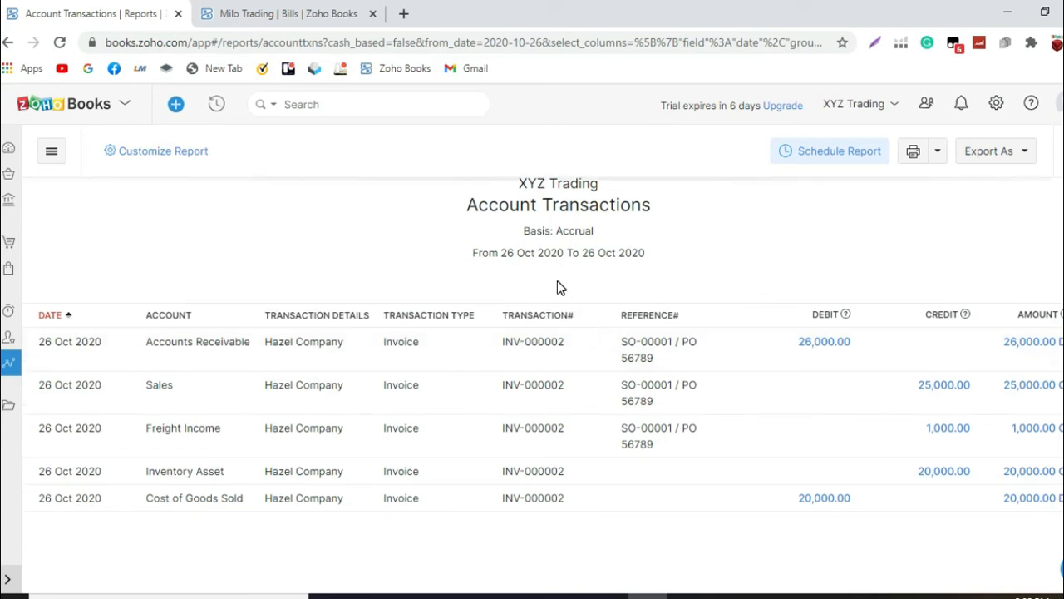